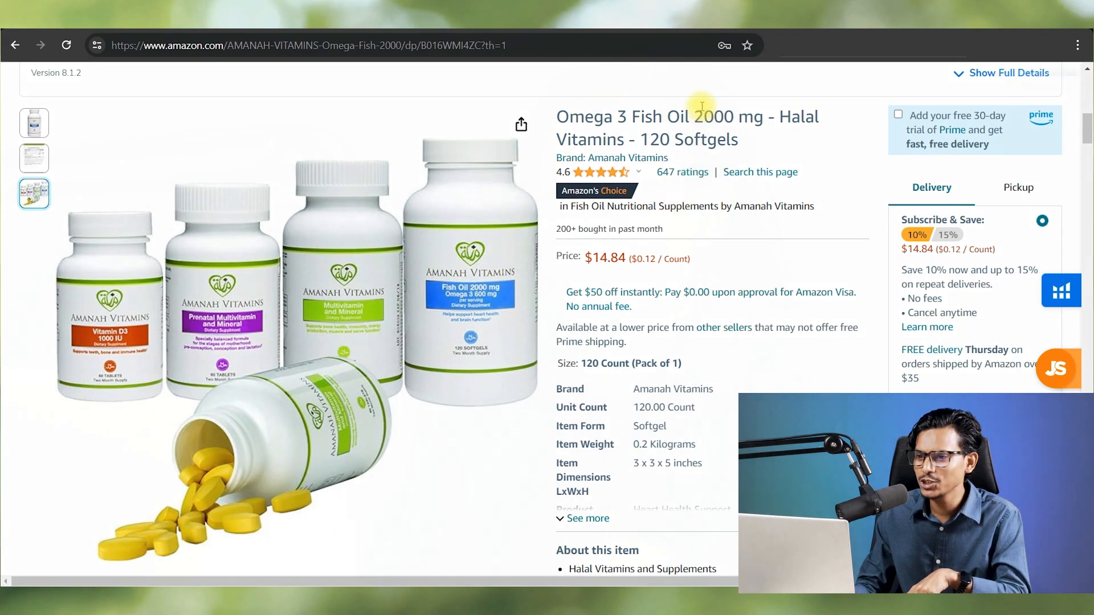
Check the fish oil product's content draft in the Helium 10 Listing Builder, and return to its Amazon listing
left_click(644, 17)
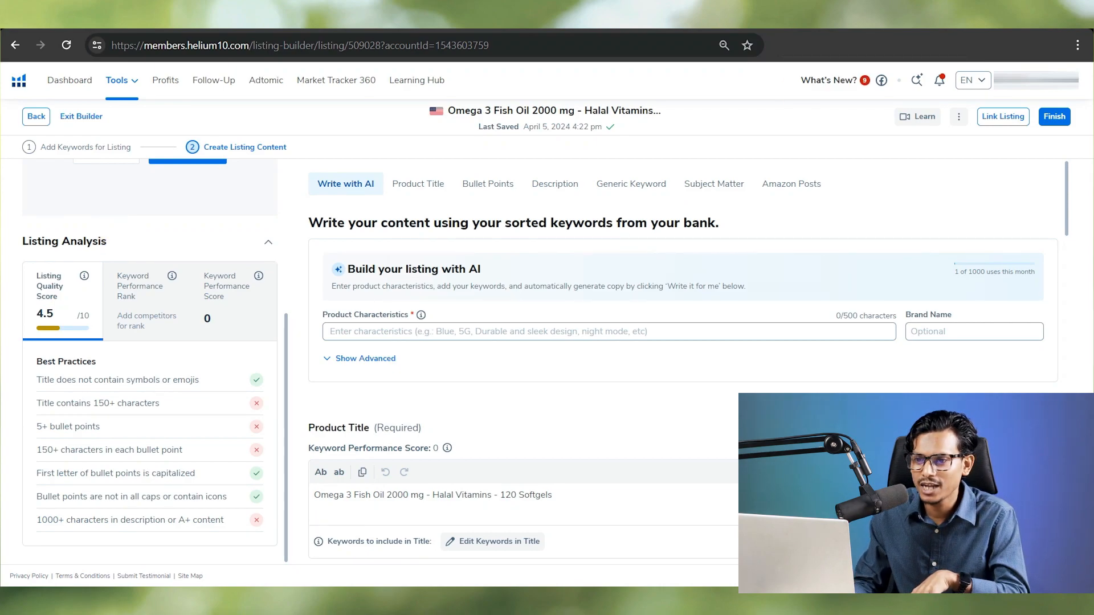
left_click(114, 19)
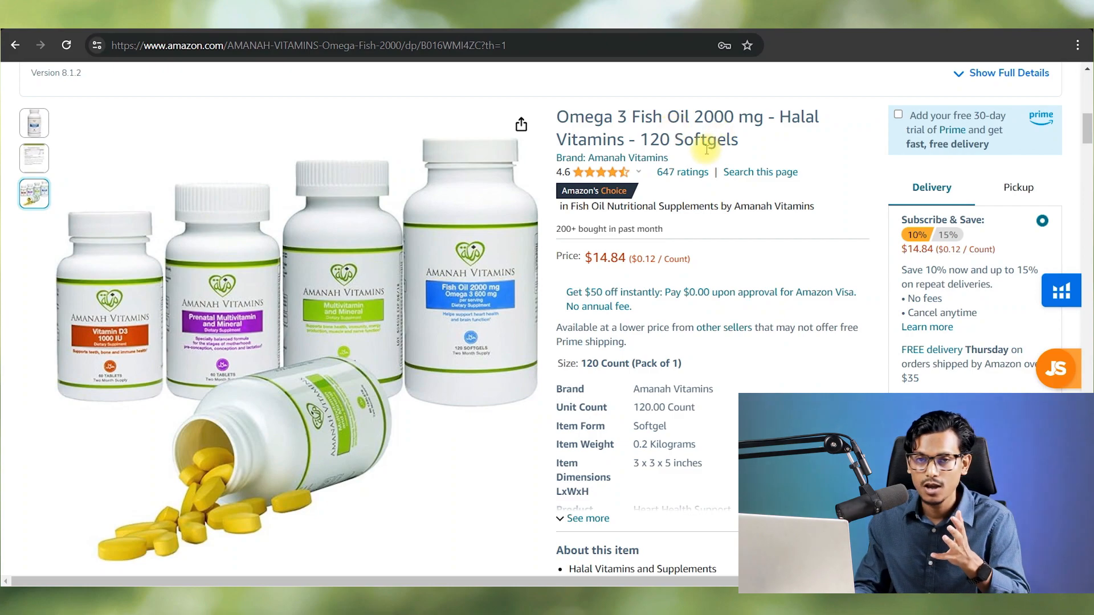
mouse_move(620, 181)
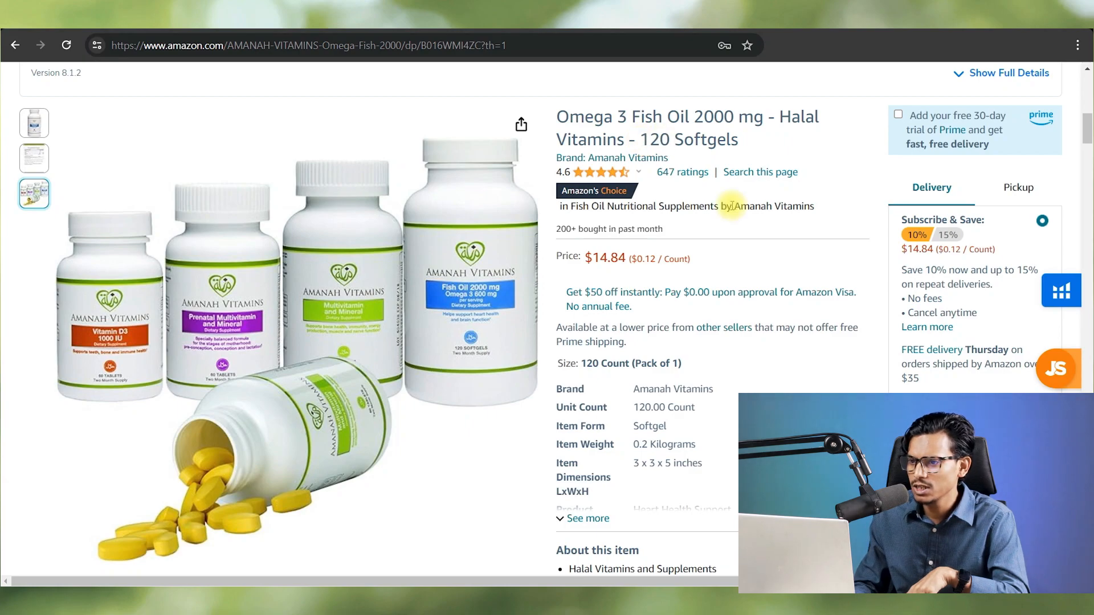
Compare the past-month purchases and titles of the Amanah, Dr. Tobias and Noor Vitamins fish oil listings
left_click_drag(556, 228, 573, 229)
left_click(539, 106)
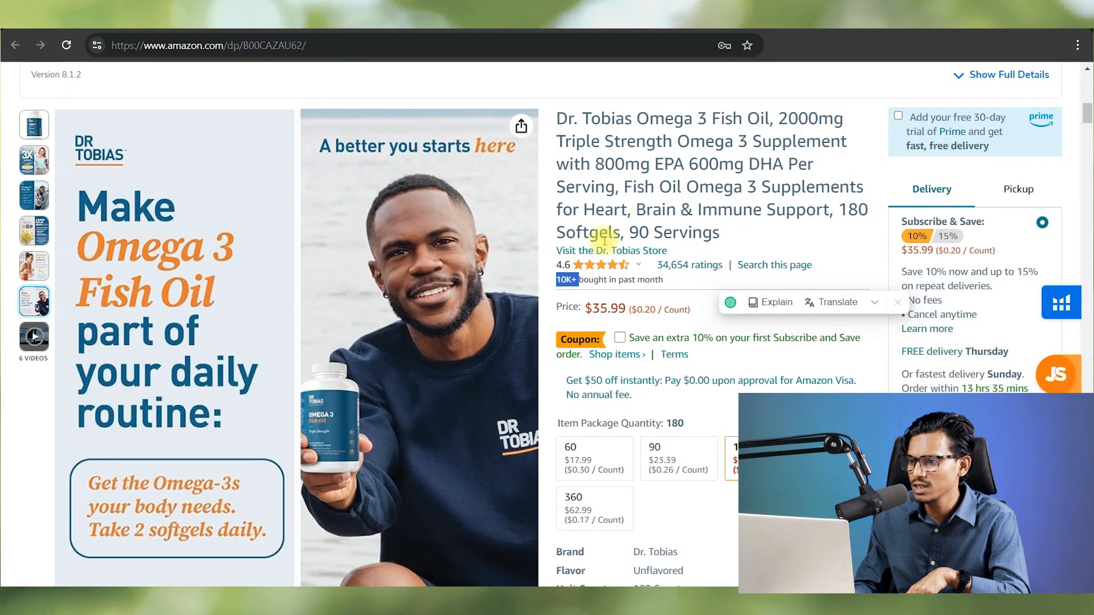
left_click(604, 241)
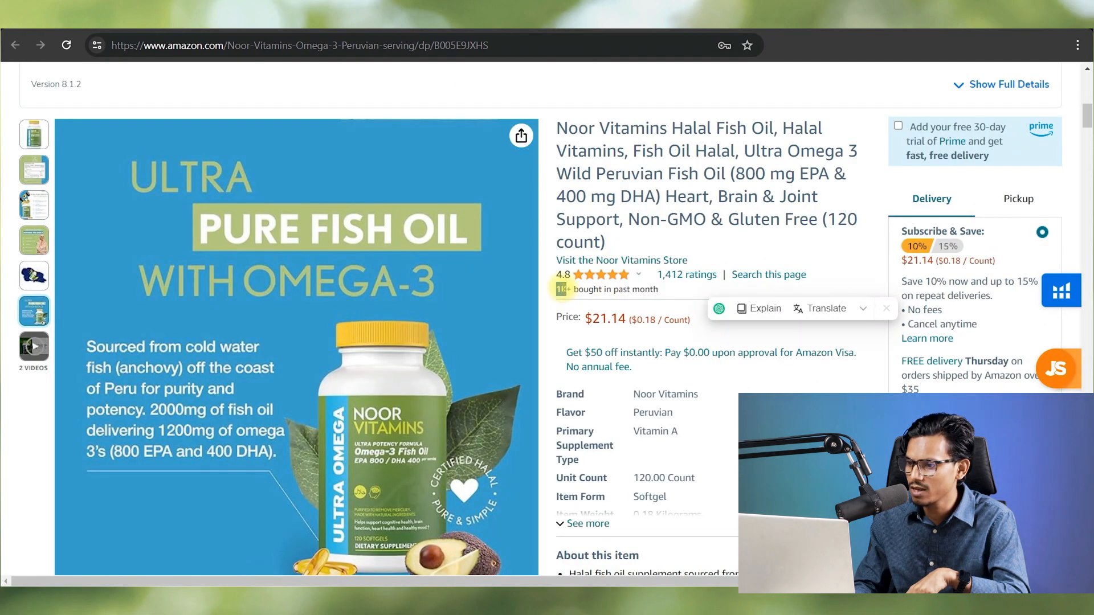
left_click(638, 248)
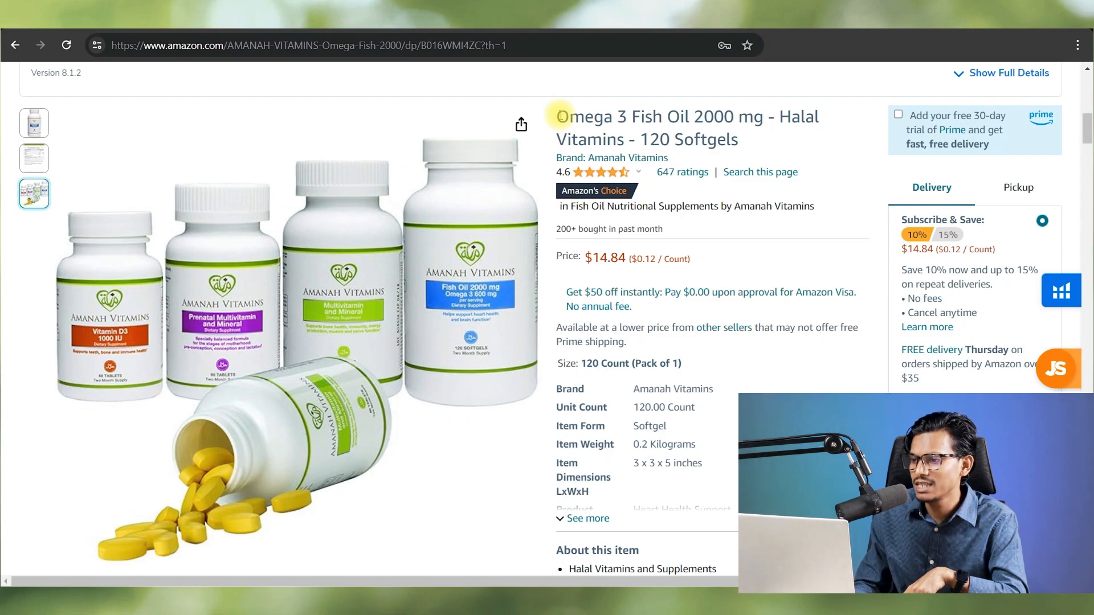
Examine the Amanah Vitamins listing's title, bullet points, product description and product images
left_click_drag(558, 117, 693, 106)
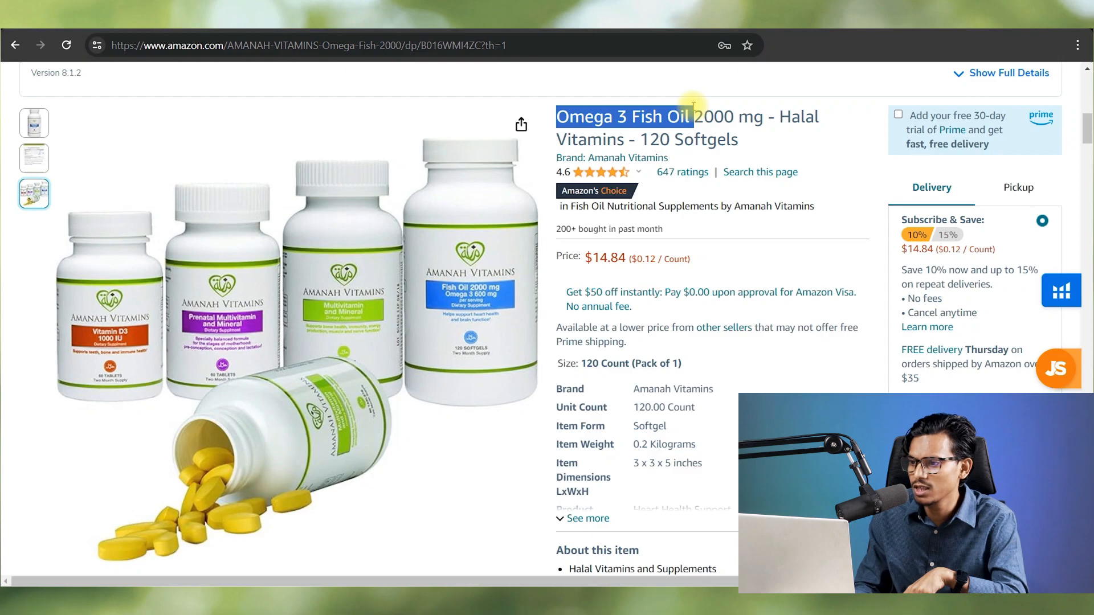
left_click(627, 139)
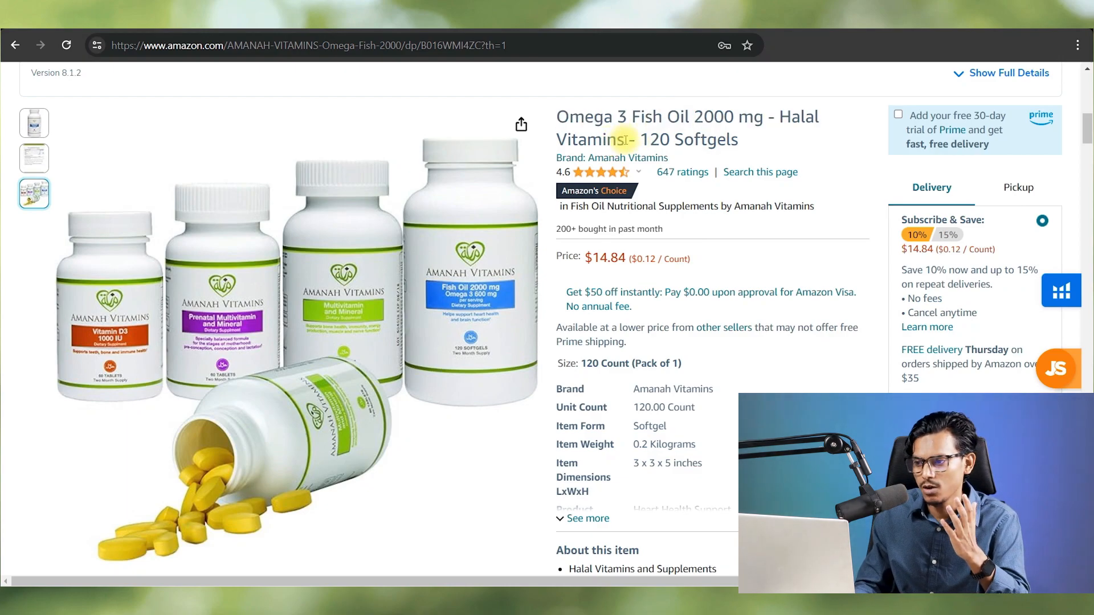
scroll(679, 199, "down", 5)
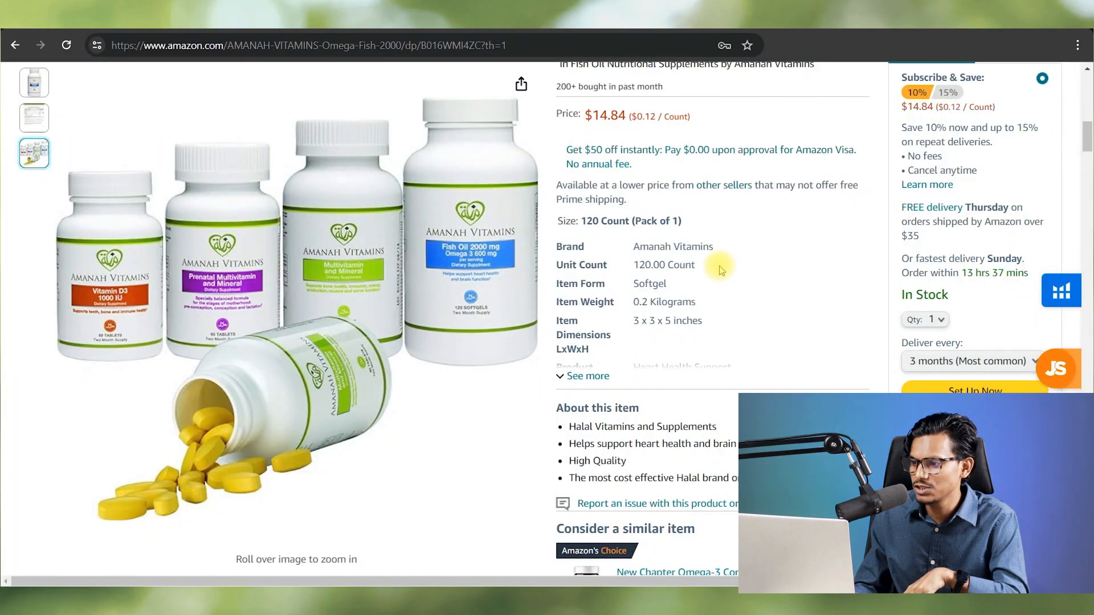
scroll(720, 274, "down", 10)
scroll(721, 274, "down", 15)
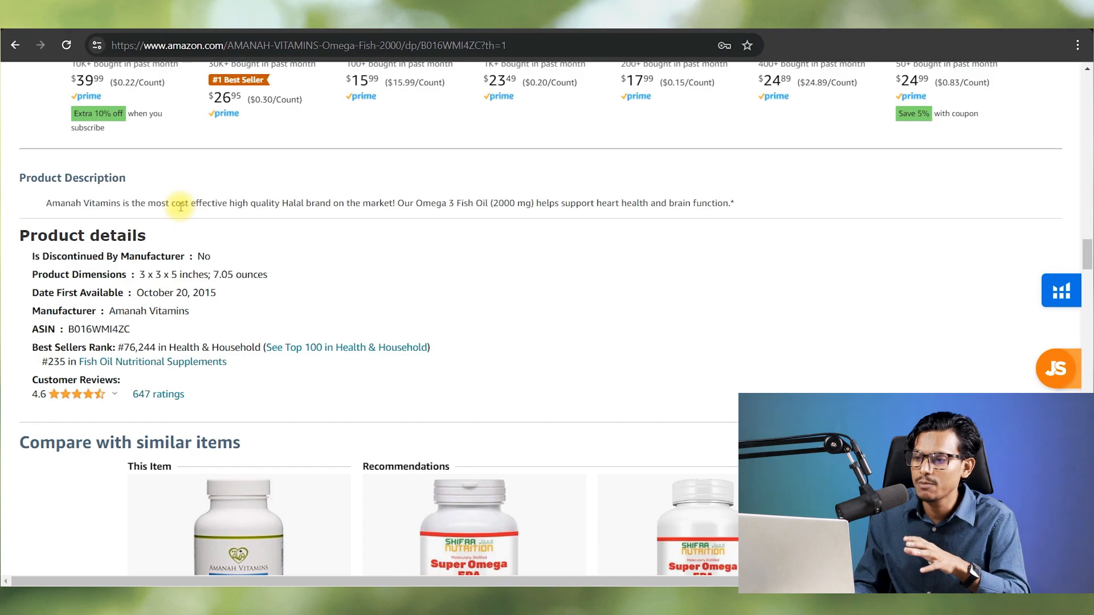
scroll(335, 268, "up", 15)
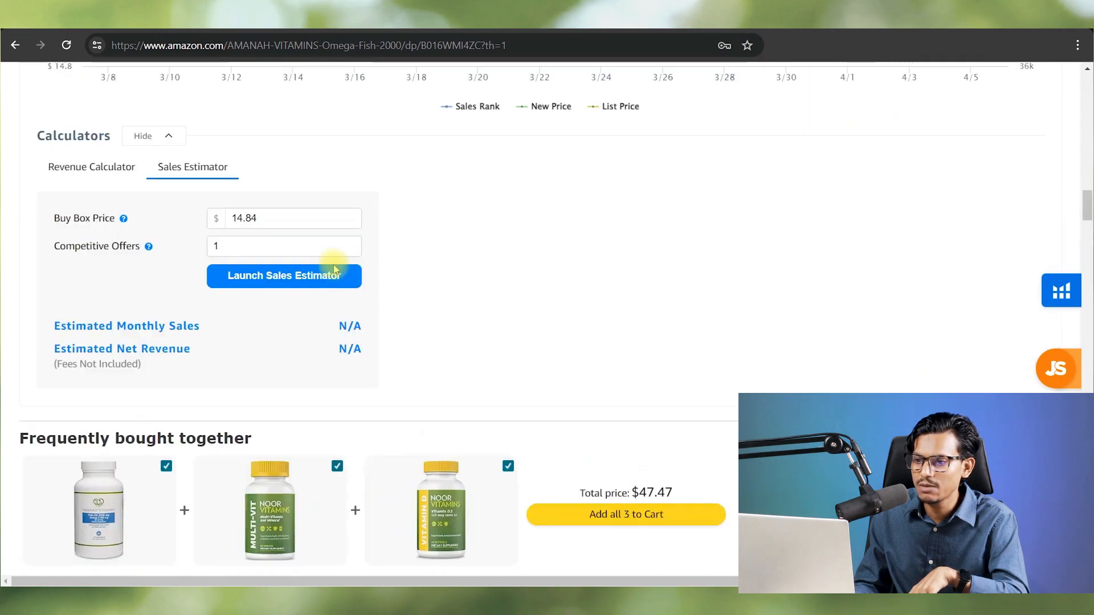
scroll(334, 268, "up", 8)
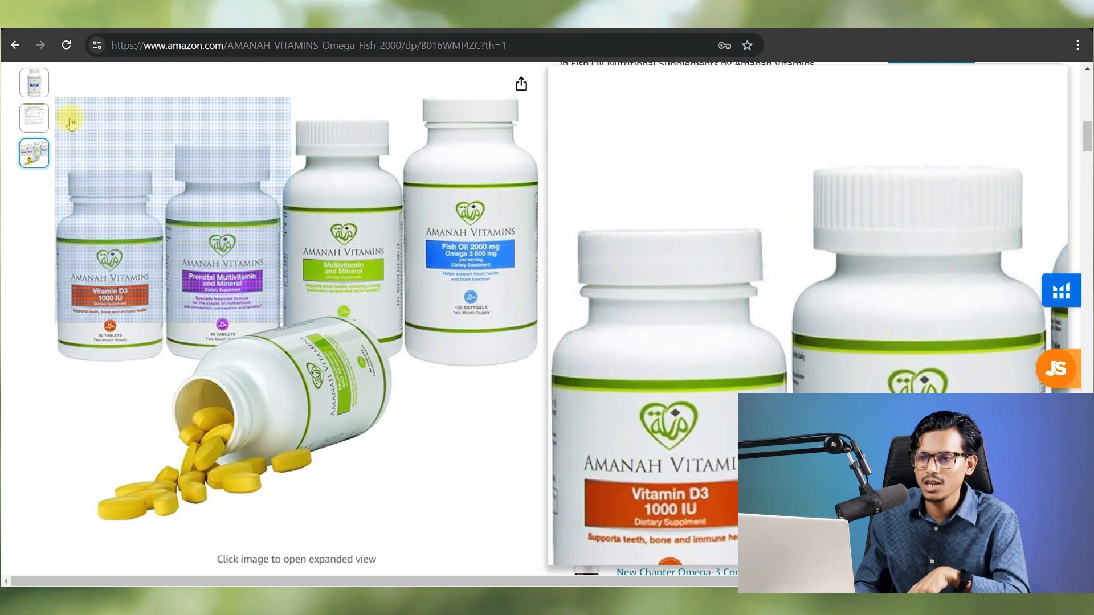
mouse_move(41, 89)
mouse_move(35, 155)
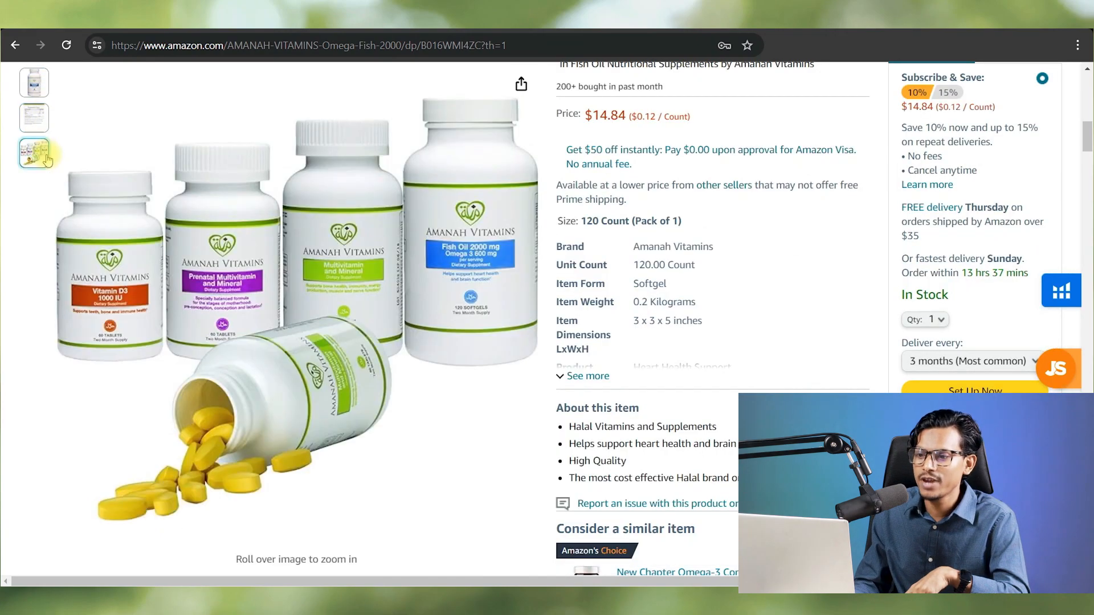
mouse_move(226, 186)
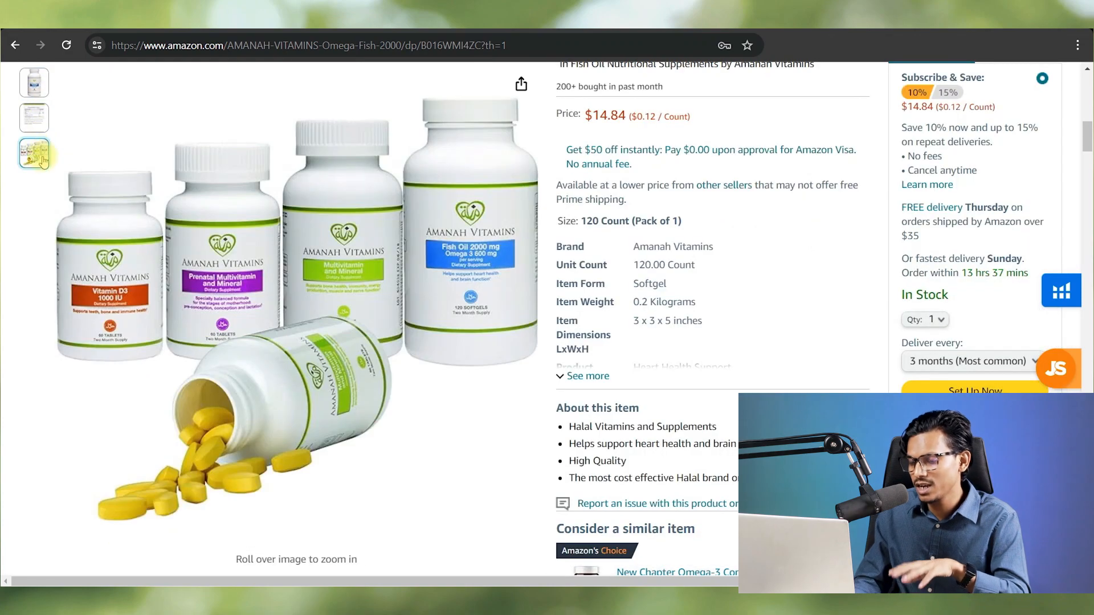
mouse_move(110, 207)
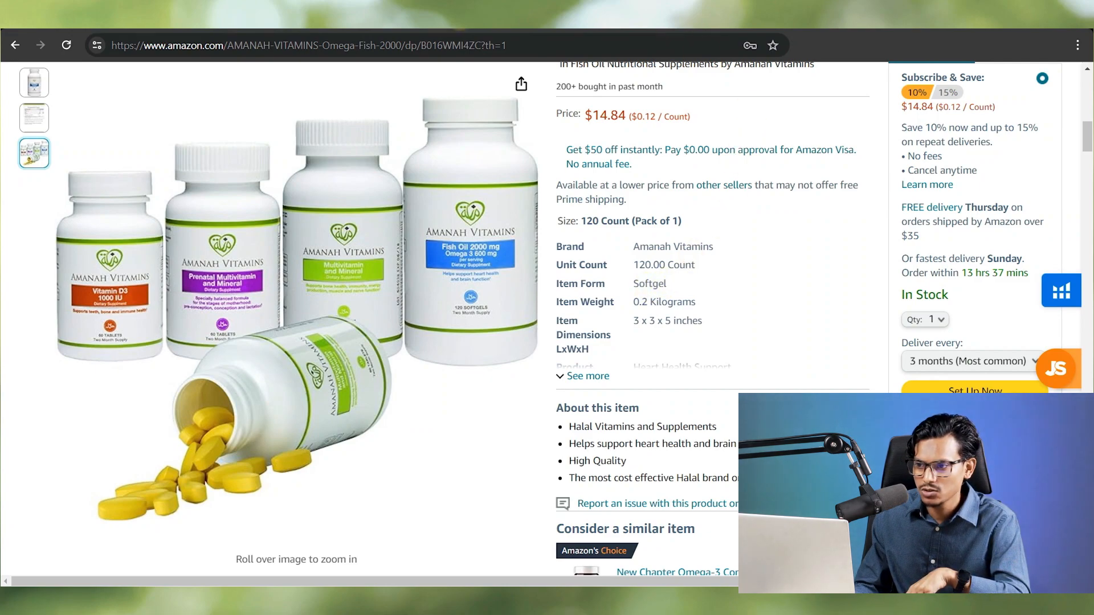
Copy the ASIN B016WMI4ZC from the web address of the Amanah Vitamins Amazon listing
left_click(461, 20)
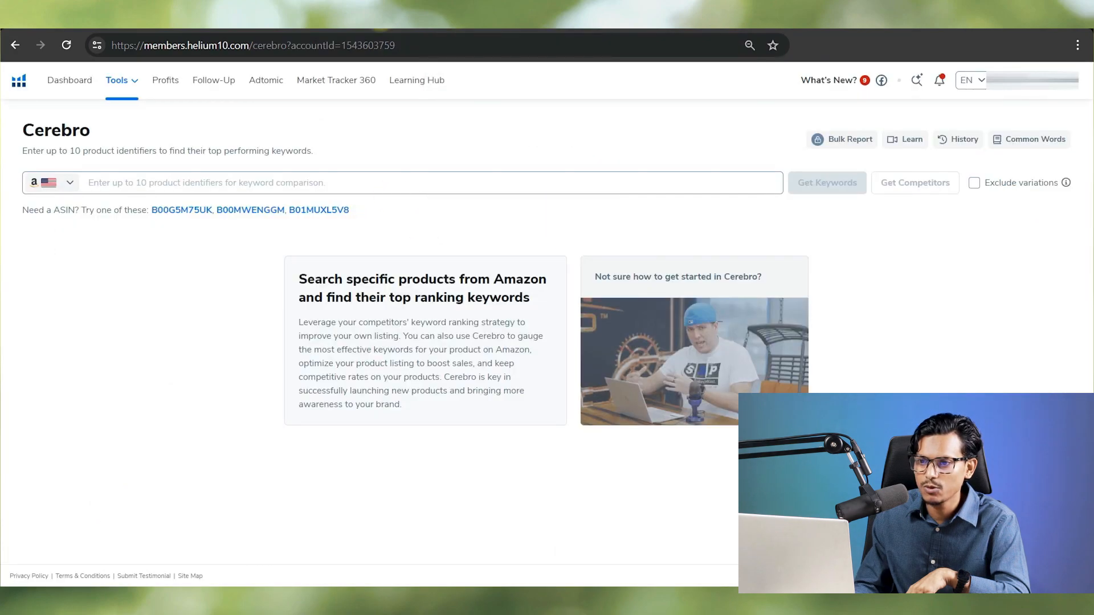
left_click(365, 19)
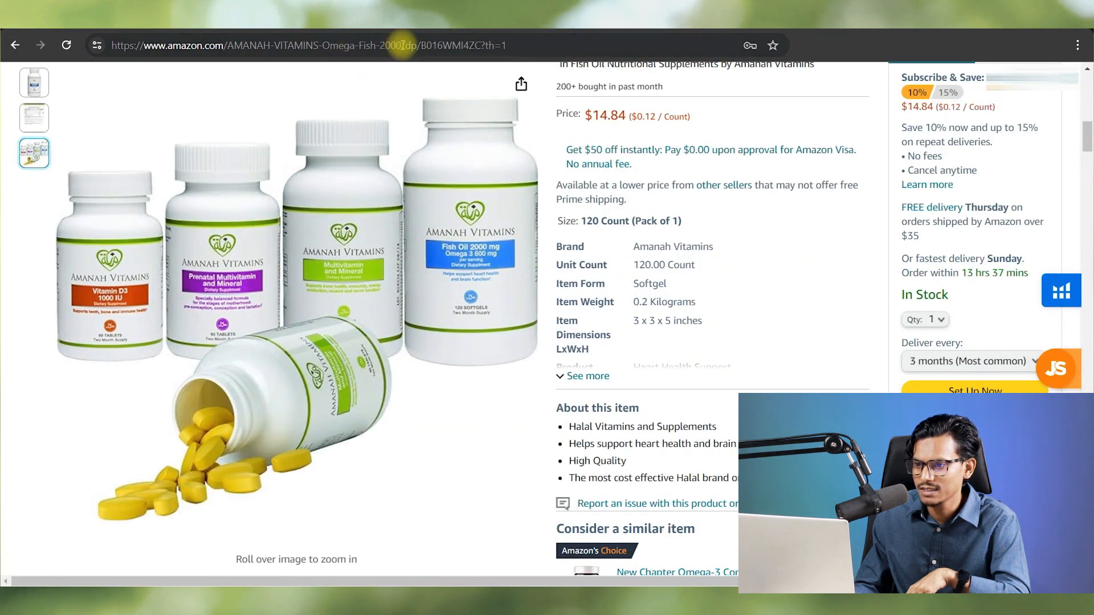
left_click(434, 51)
double_click(443, 47)
key("ctrl+c")
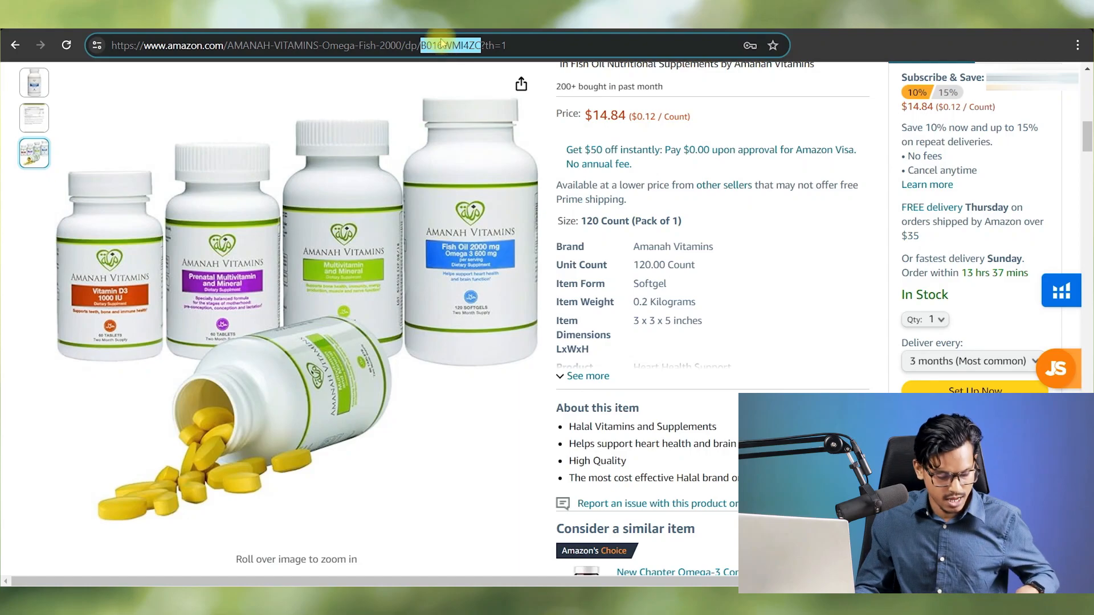
Switch to Helium 10 Cerebro and get the keywords for ASIN B016WMI4ZC in the US marketplace
left_click(460, 19)
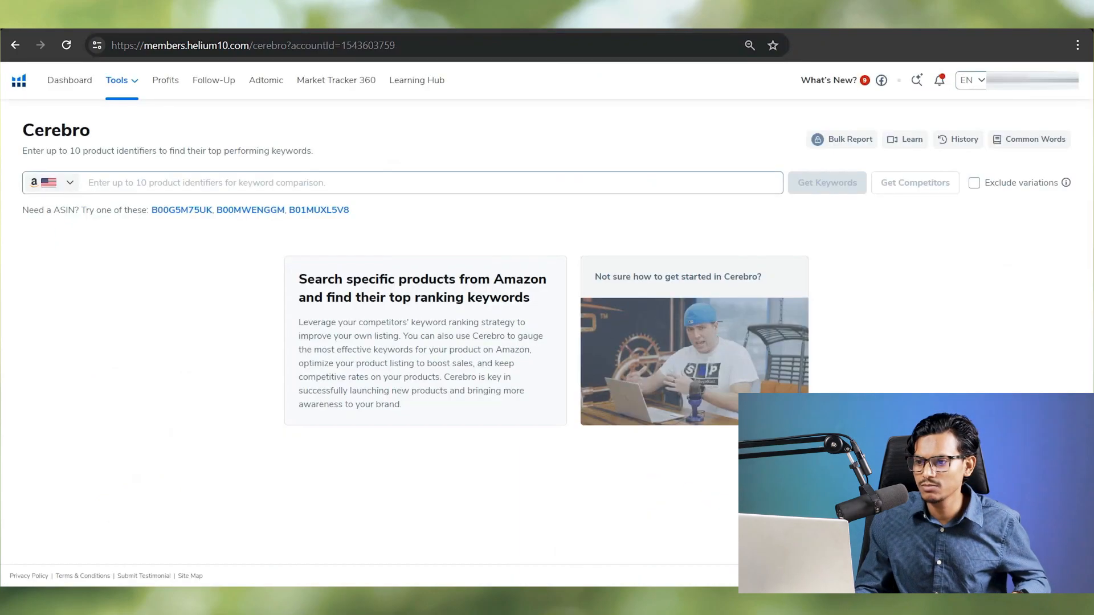
left_click(229, 184)
right_click(177, 183)
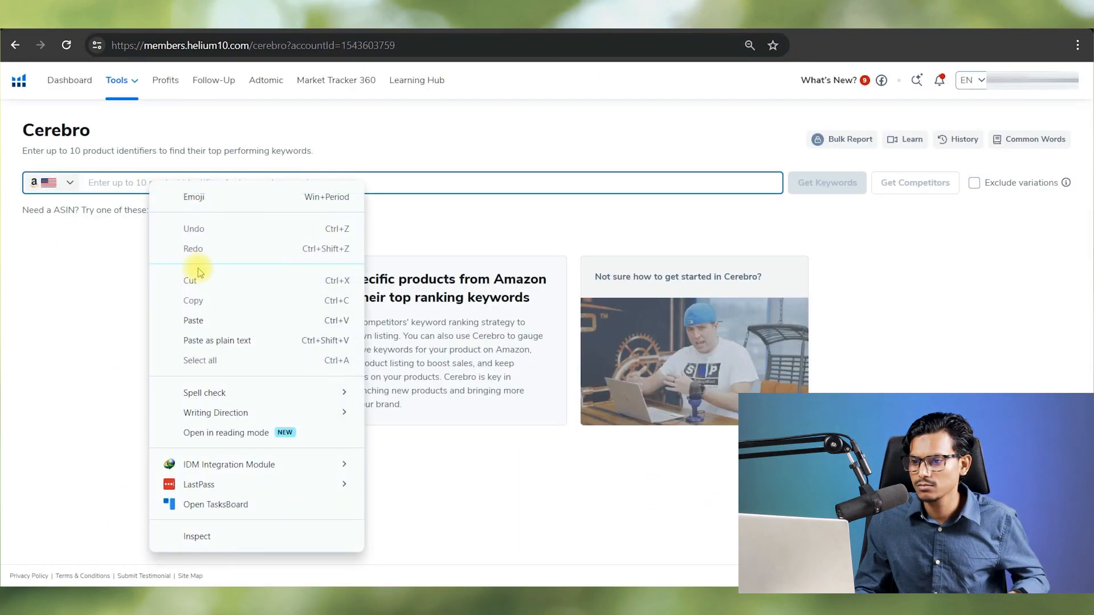
left_click(201, 320)
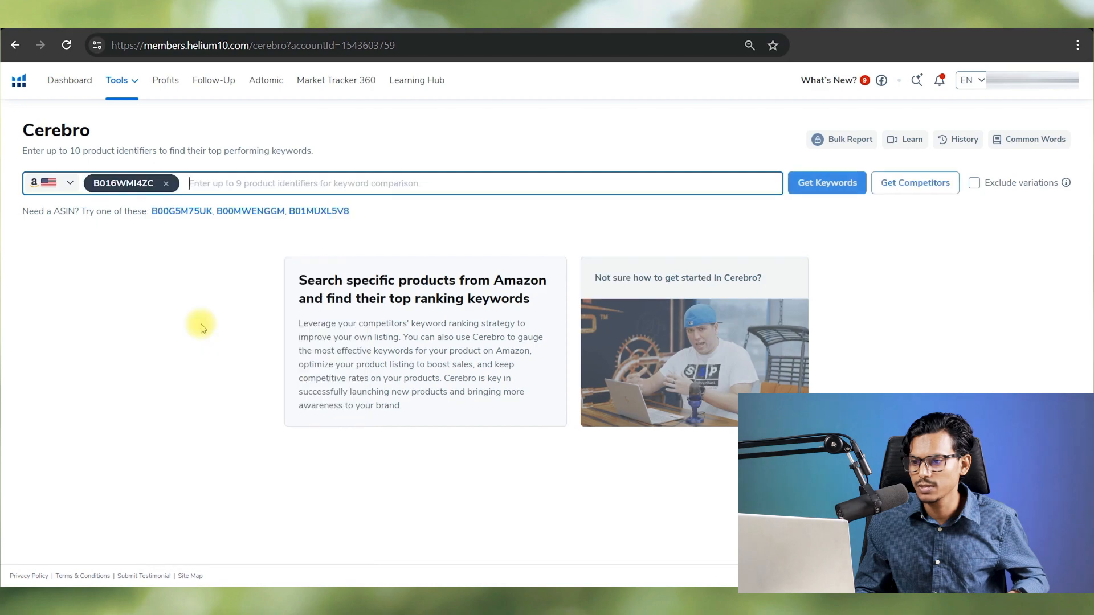
left_click(829, 182)
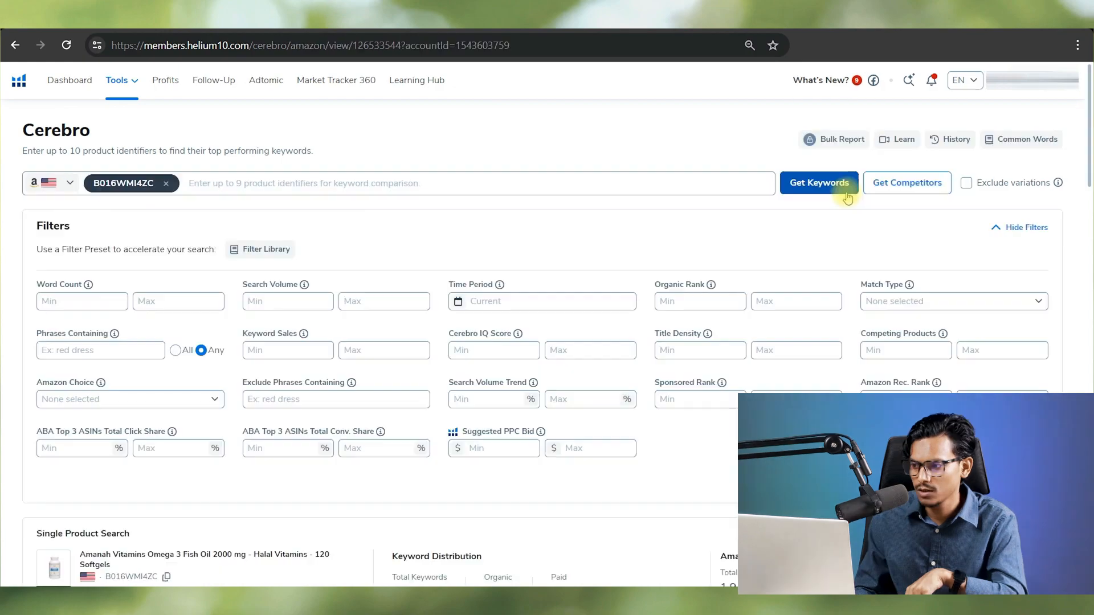
Examine the unfiltered keyword results, including their competing products, CPR and title density
scroll(725, 168, "down", 5)
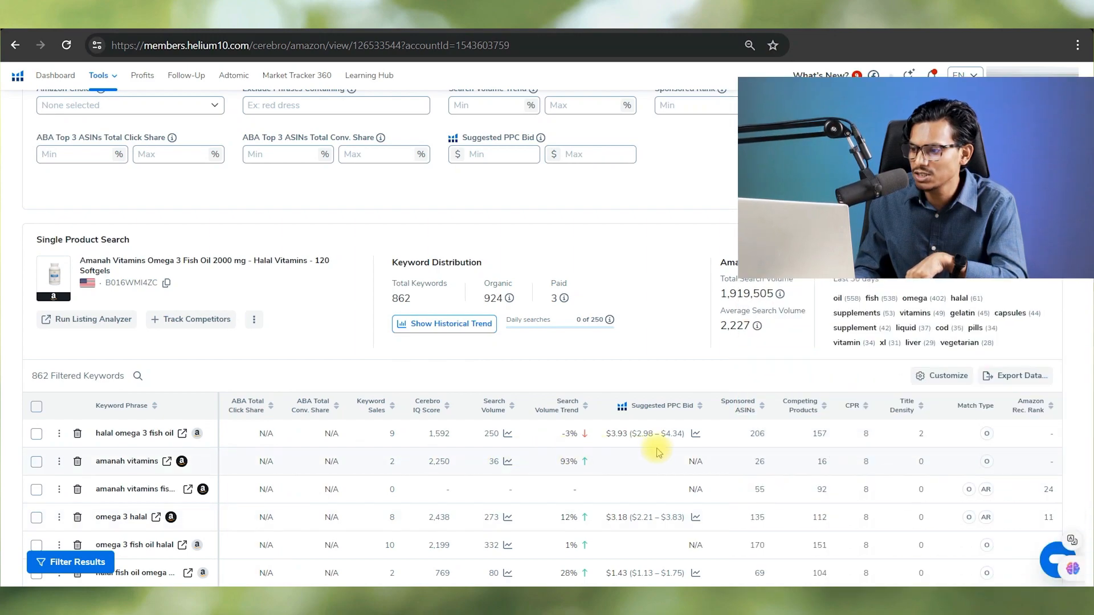
left_click_drag(785, 434, 1083, 429)
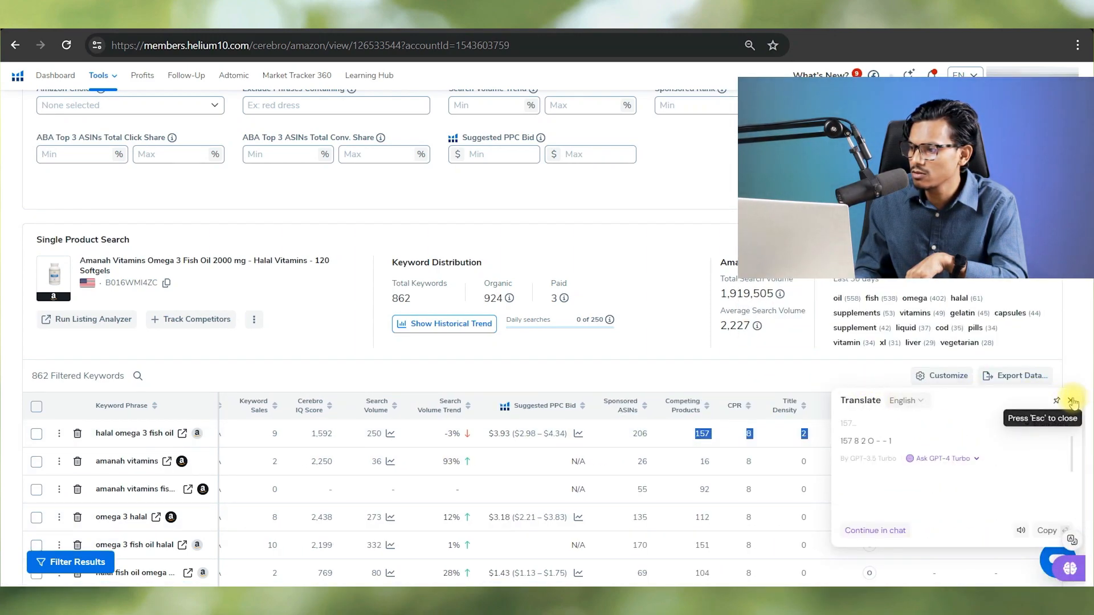
left_click(1071, 400)
scroll(805, 397, "down", 20)
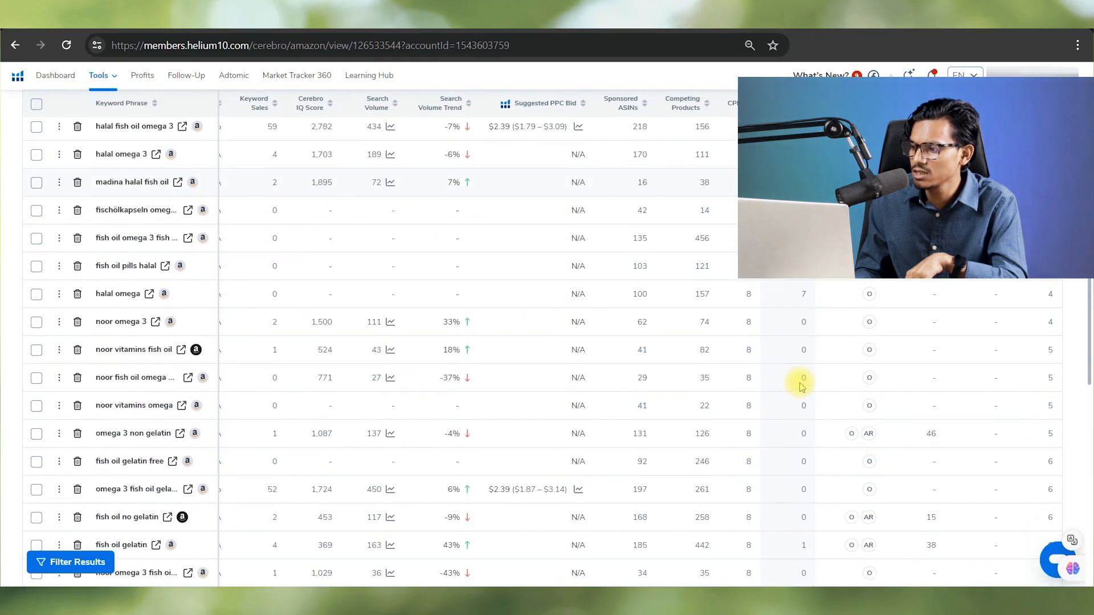
scroll(804, 385, "up", 20)
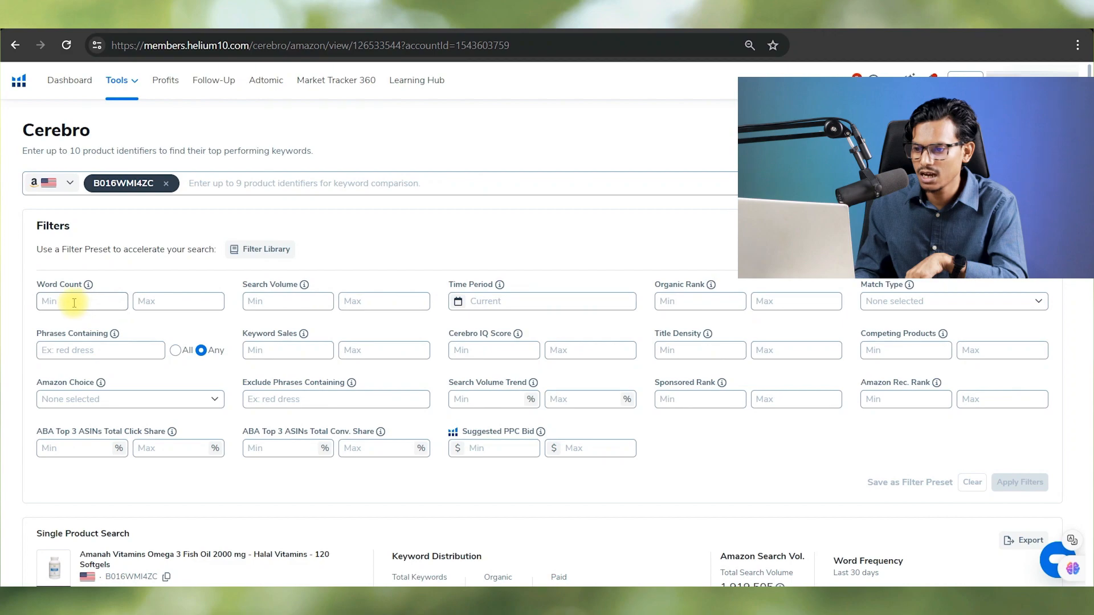
Filter the keywords to a minimum search volume of 500
left_click(258, 302)
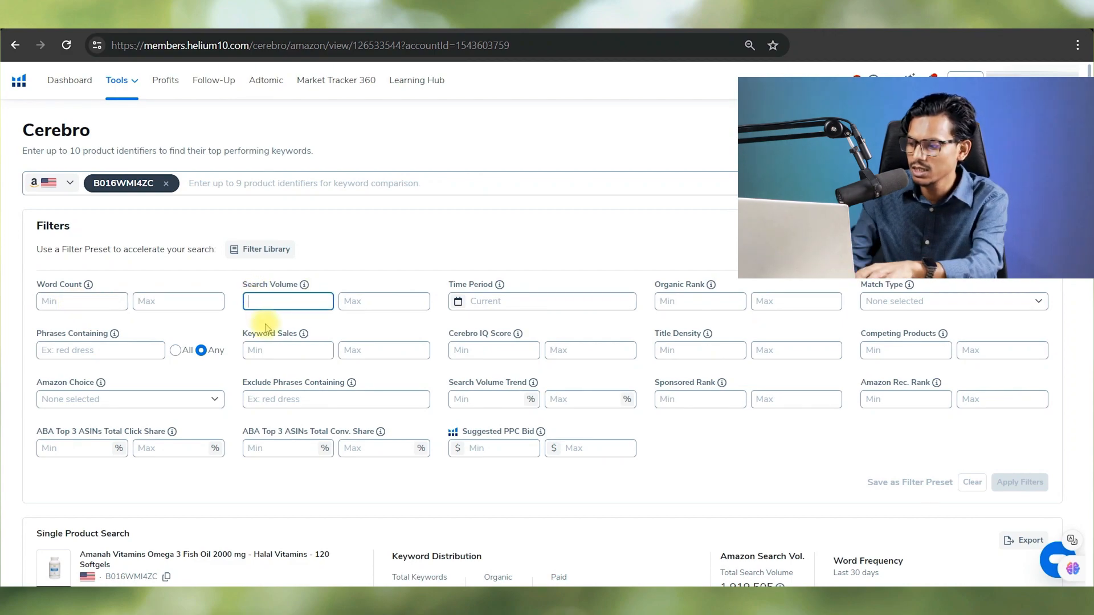
type("500")
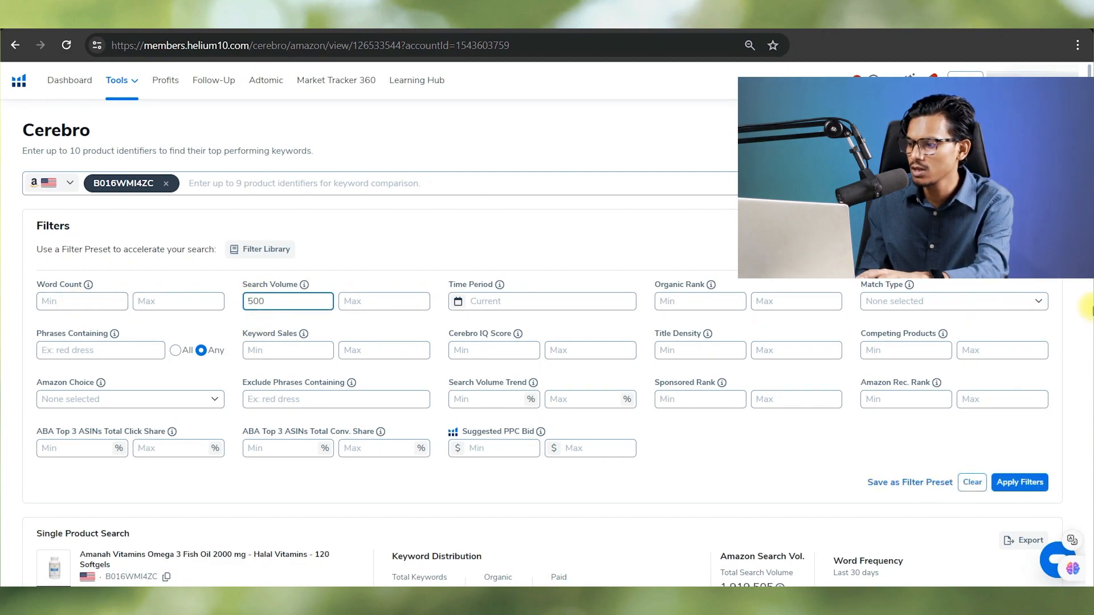
left_click(1020, 482)
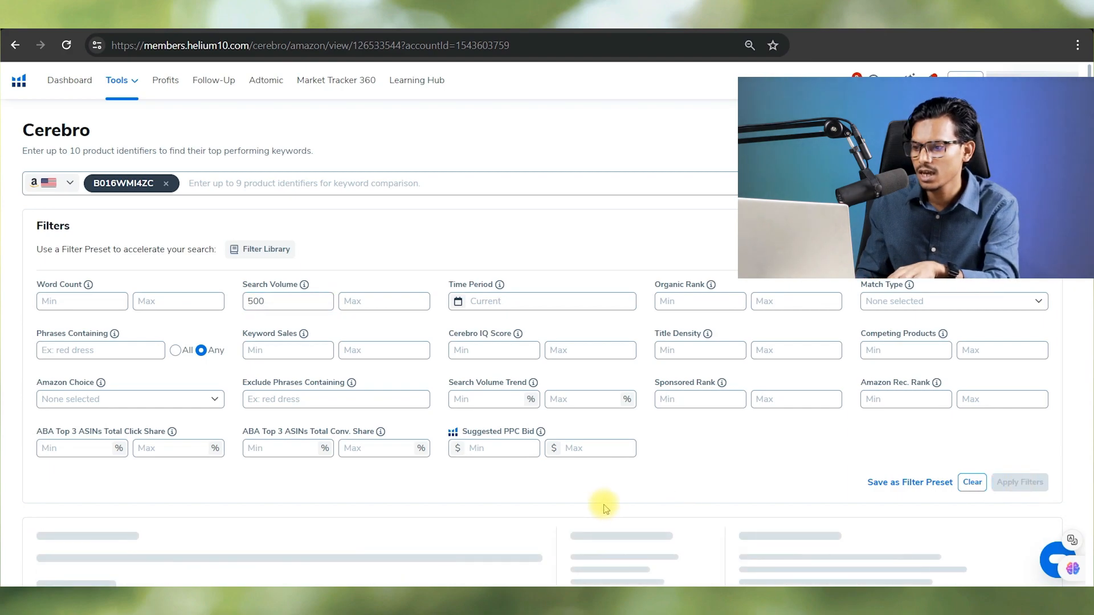
Review the filtered keywords' metrics, including title density, Amazon recommended rank and organic rank
scroll(612, 478, "down", 5)
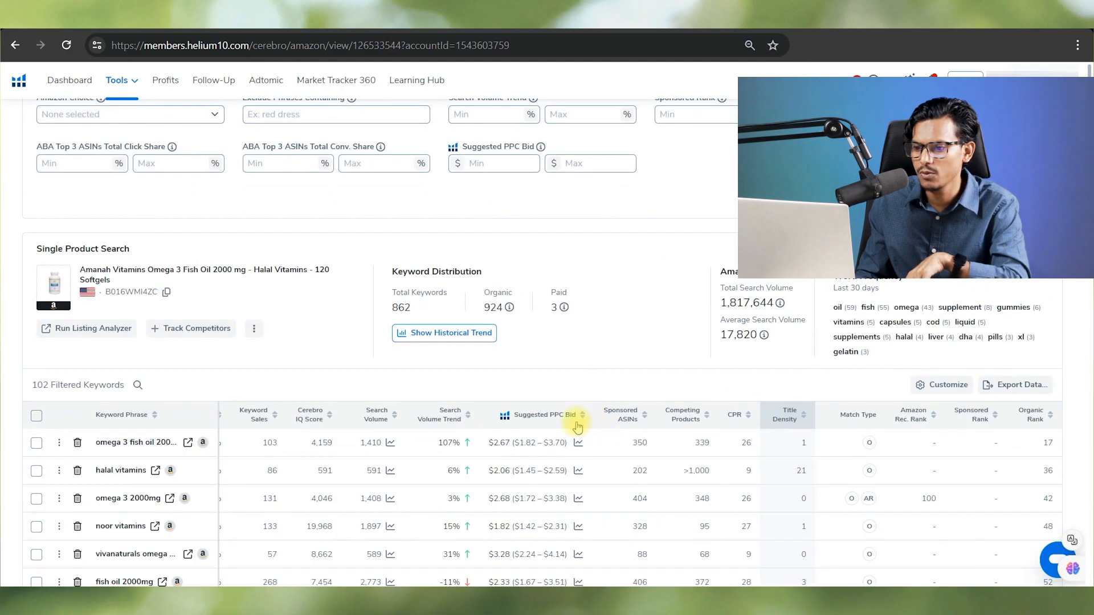
scroll(842, 345, "down", 10)
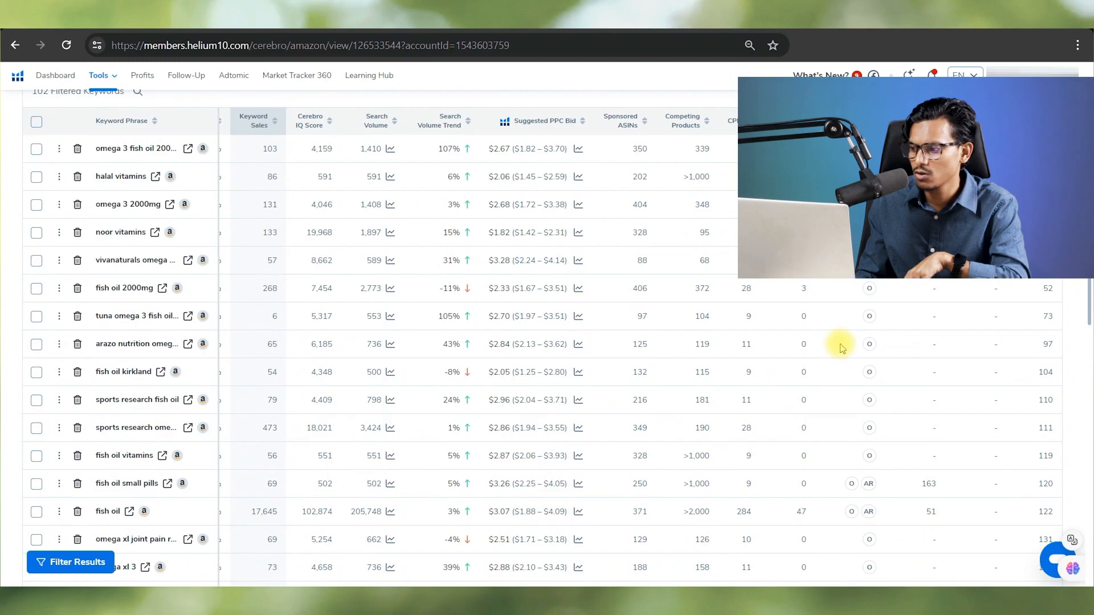
scroll(1026, 298, "up", 3)
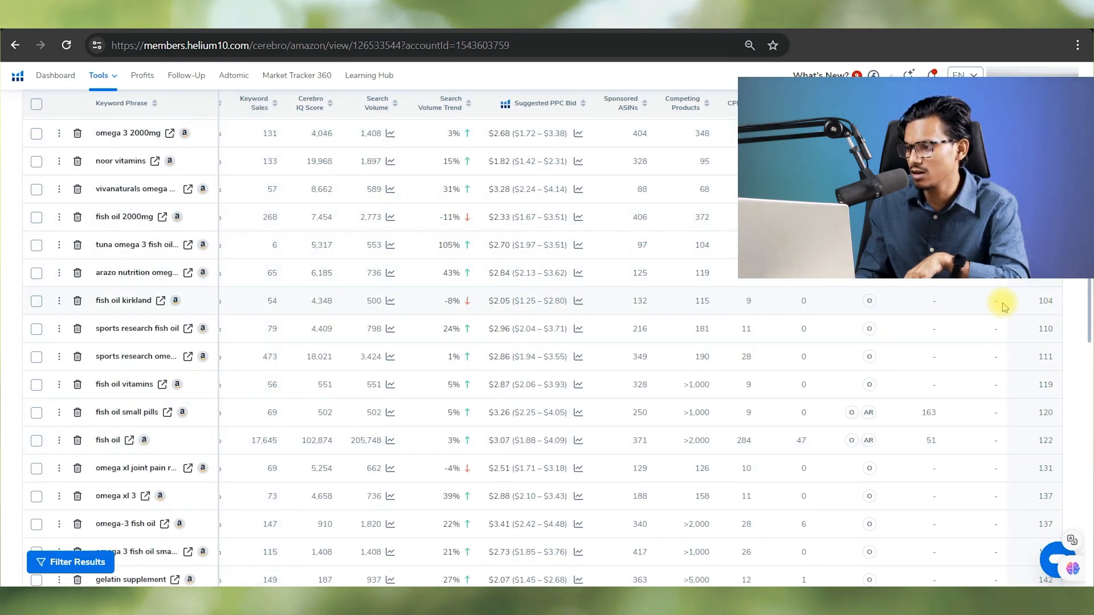
scroll(988, 308, "up", 5)
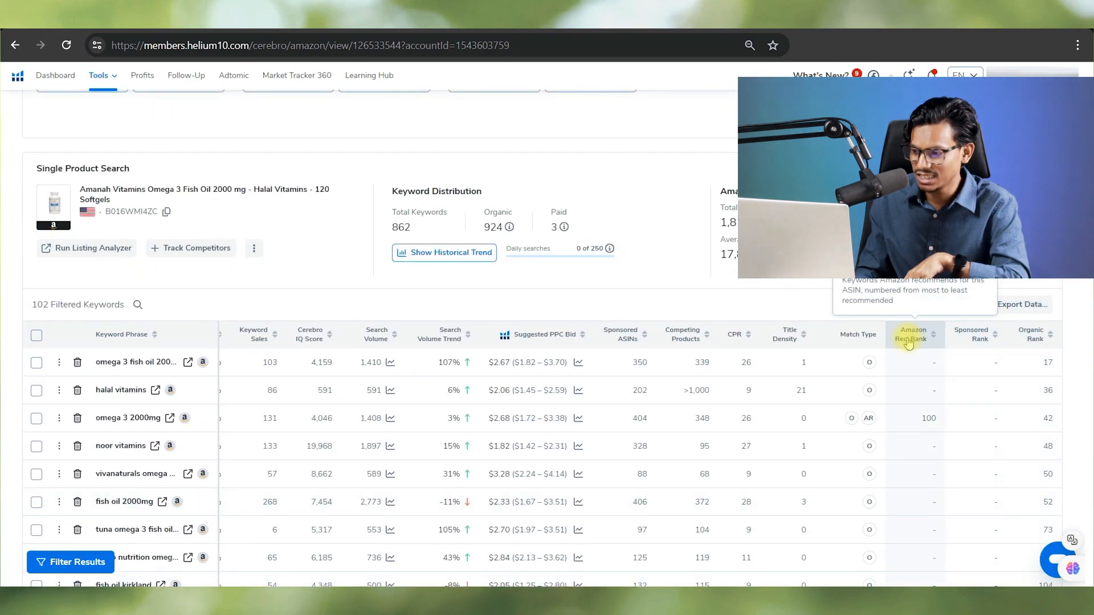
scroll(618, 301, "up", 3)
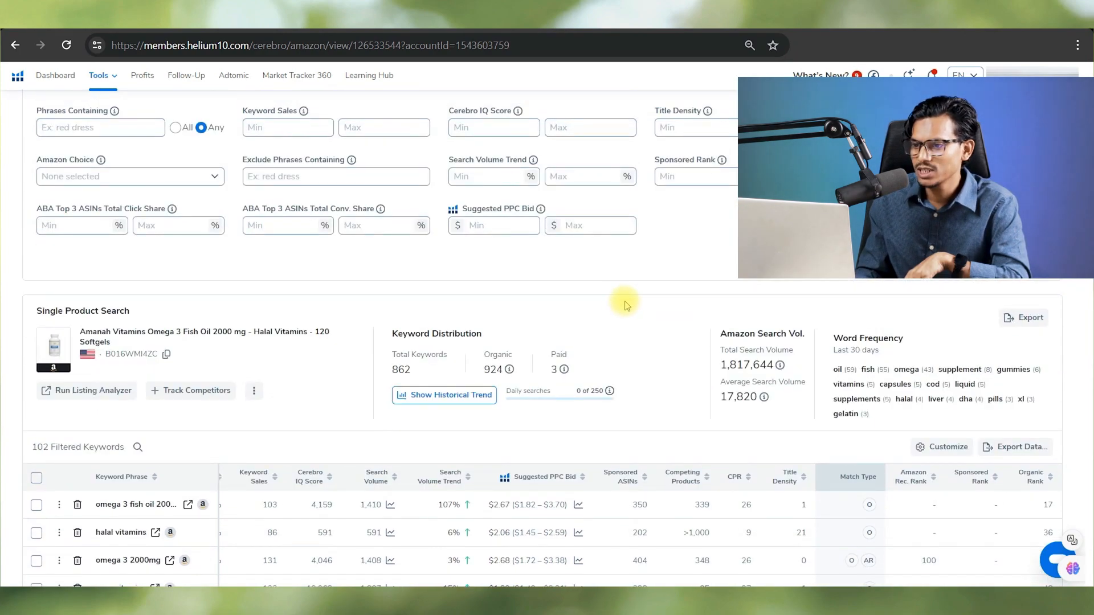
scroll(624, 297, "up", 3)
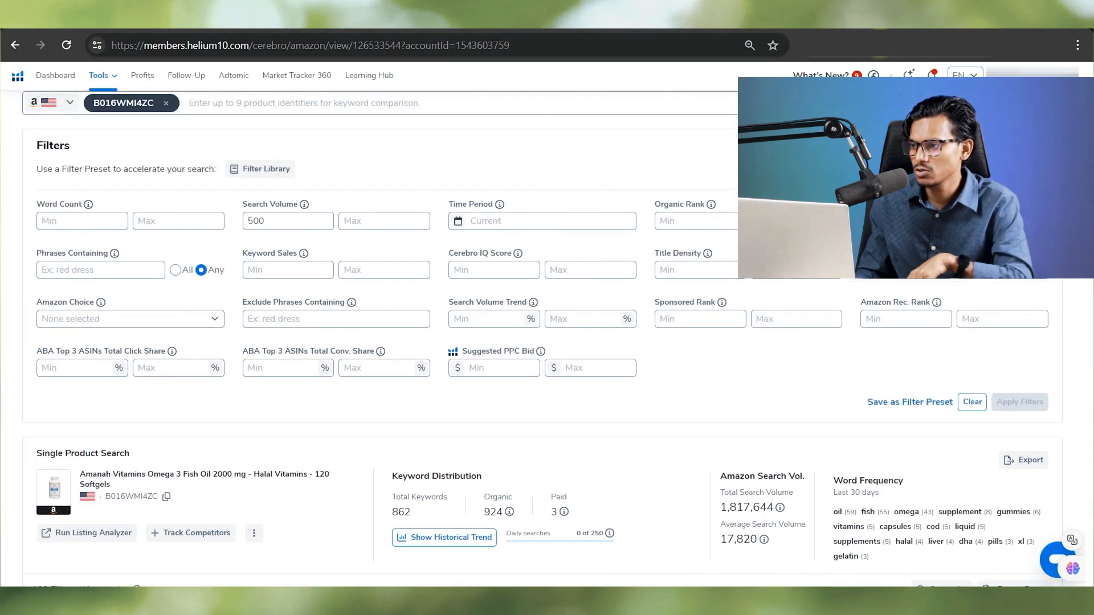
Switch to Amazon, search for "halal fish oil" and run Helium 10's Xray product research on the results
key("ctrl+t")
type("ama")
key("Return")
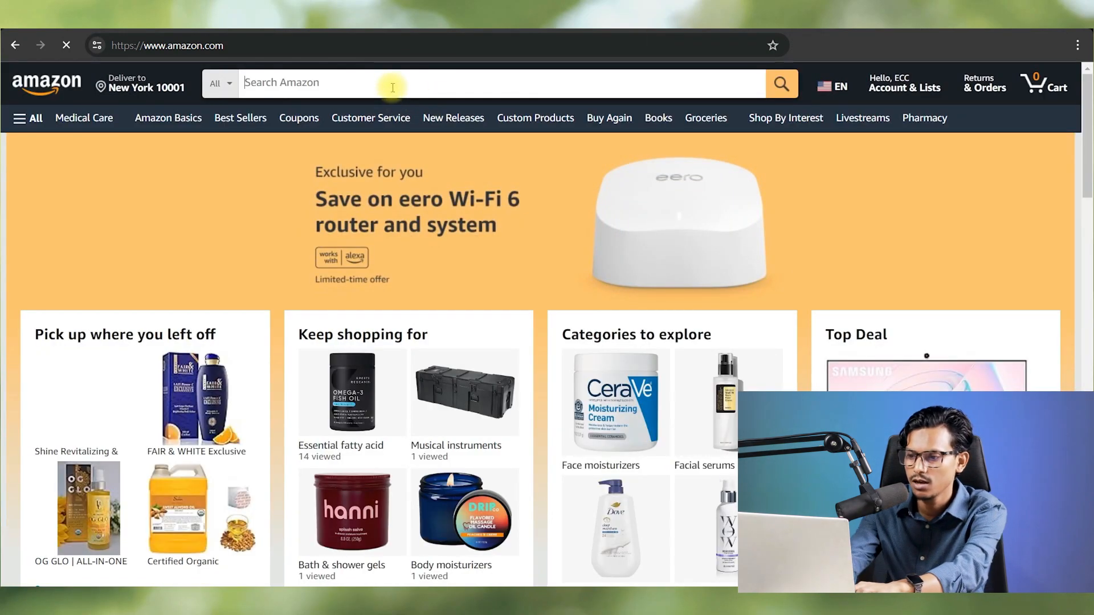
type("halal ")
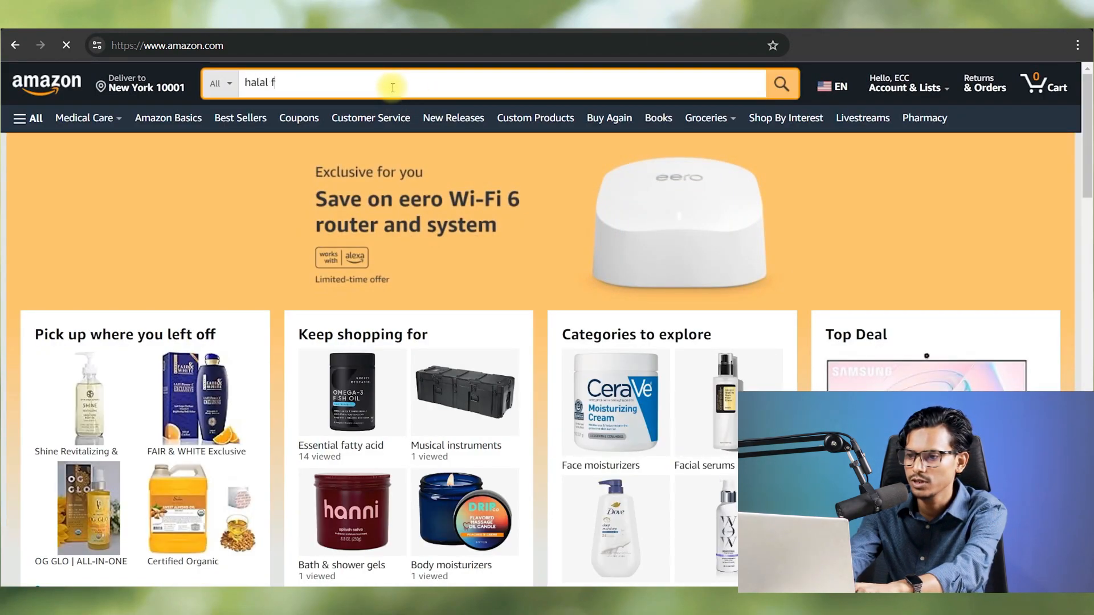
type("fish oil")
key("Return")
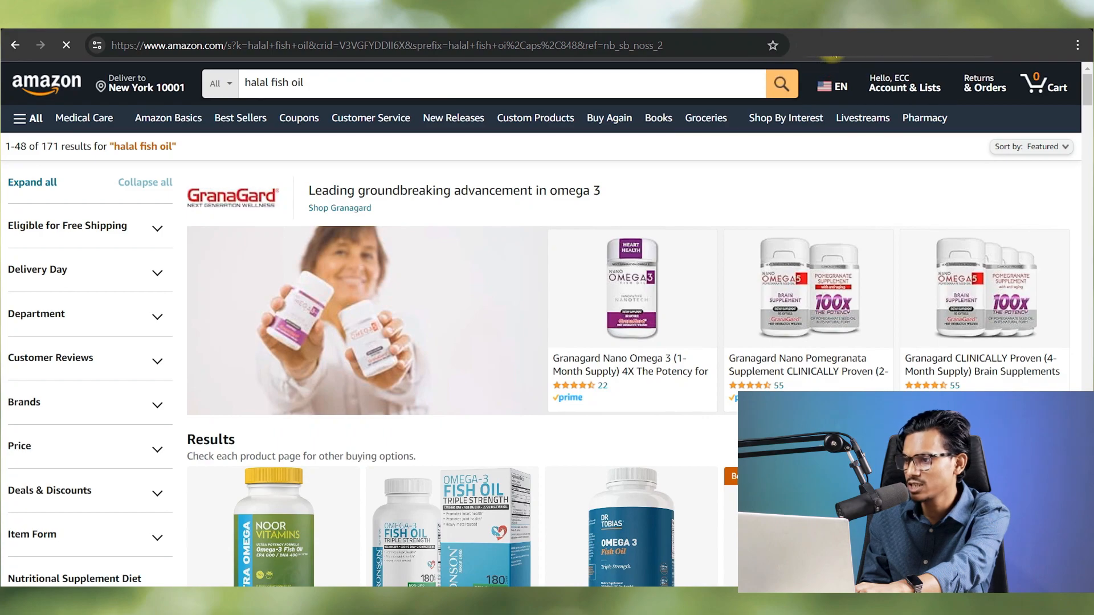
left_click(834, 55)
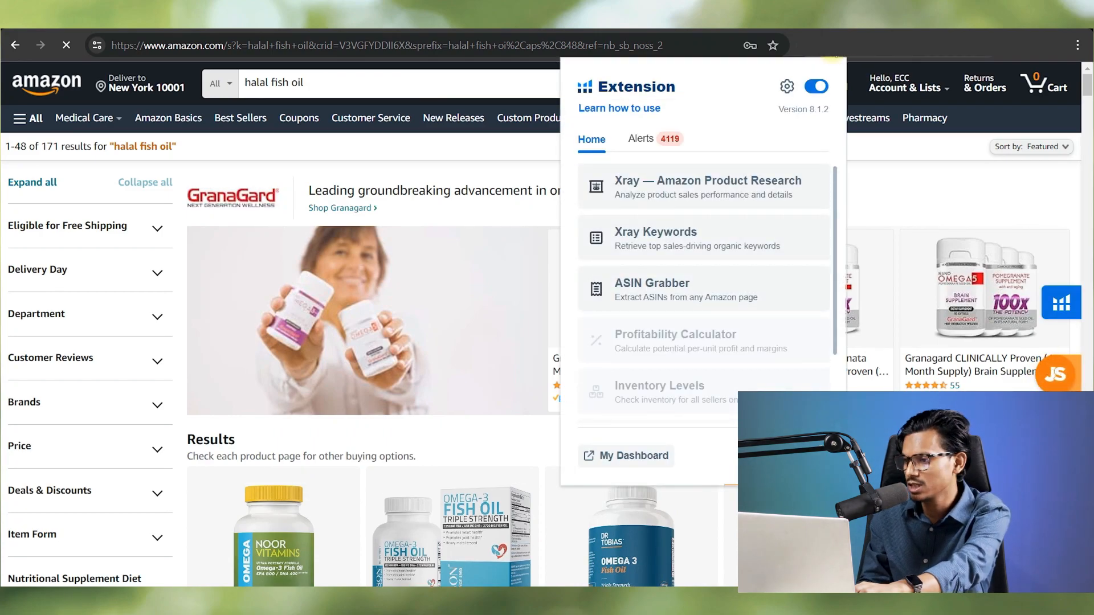
left_click(681, 192)
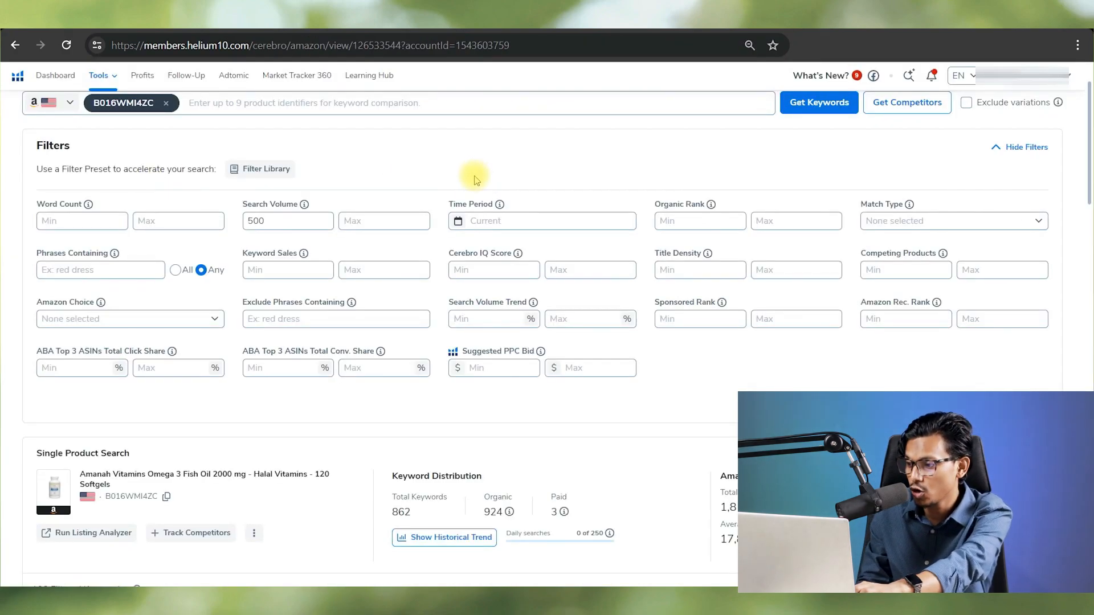
Return to Cerebro and add the first nine suggested competitors, from Noor Vitamins B005E9JXHS through B01NBTJFJB, to the product comparison
scroll(478, 180, "down", 5)
scroll(921, 248, "up", 4)
scroll(788, 310, "up", 3)
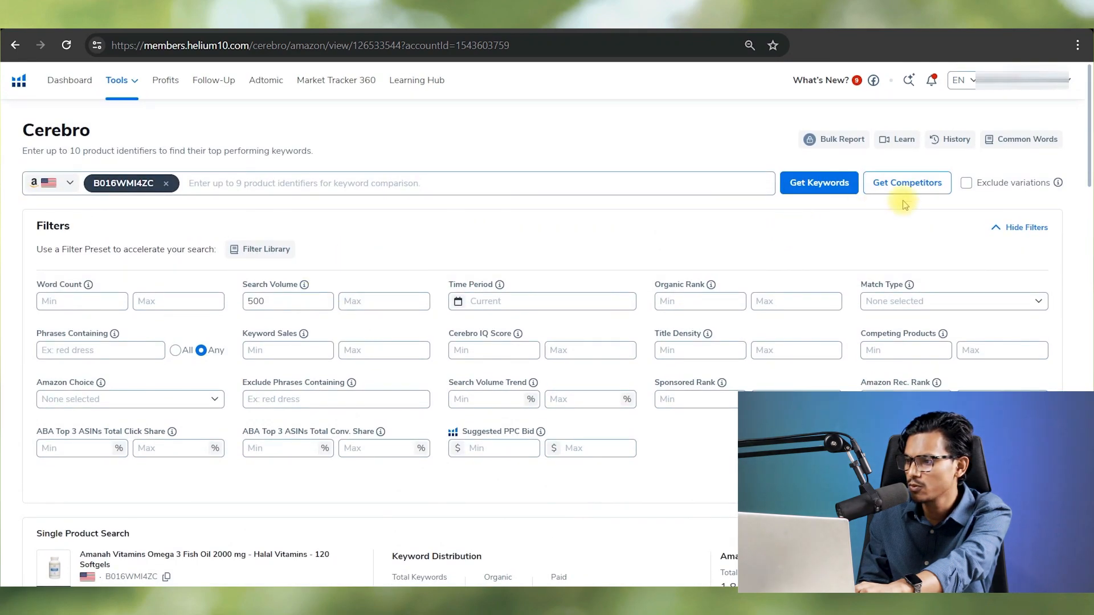
left_click(896, 189)
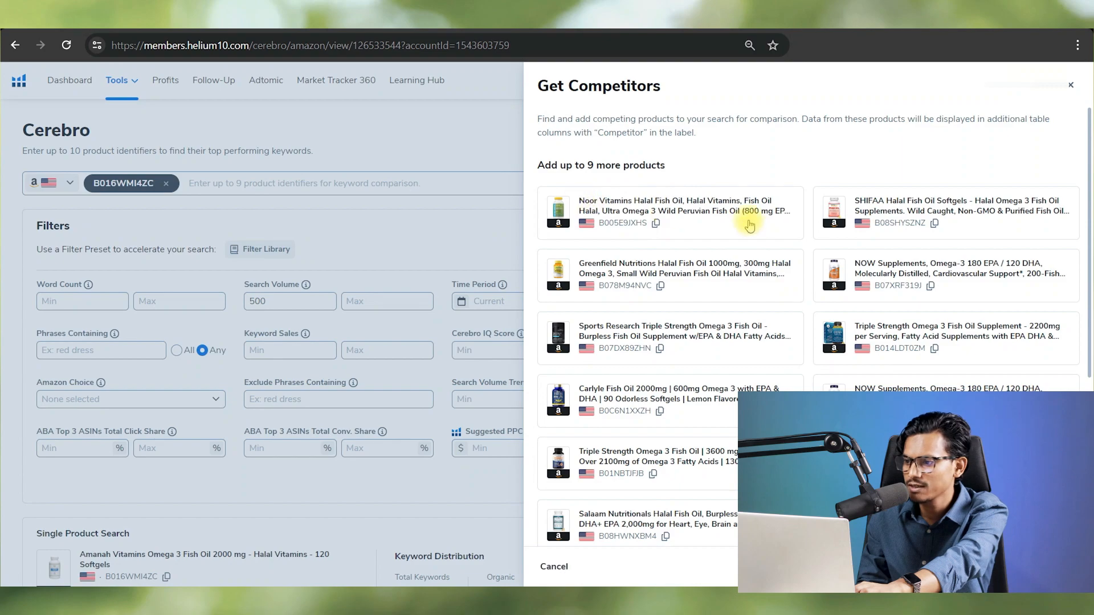
left_click(715, 208)
left_click(1017, 217)
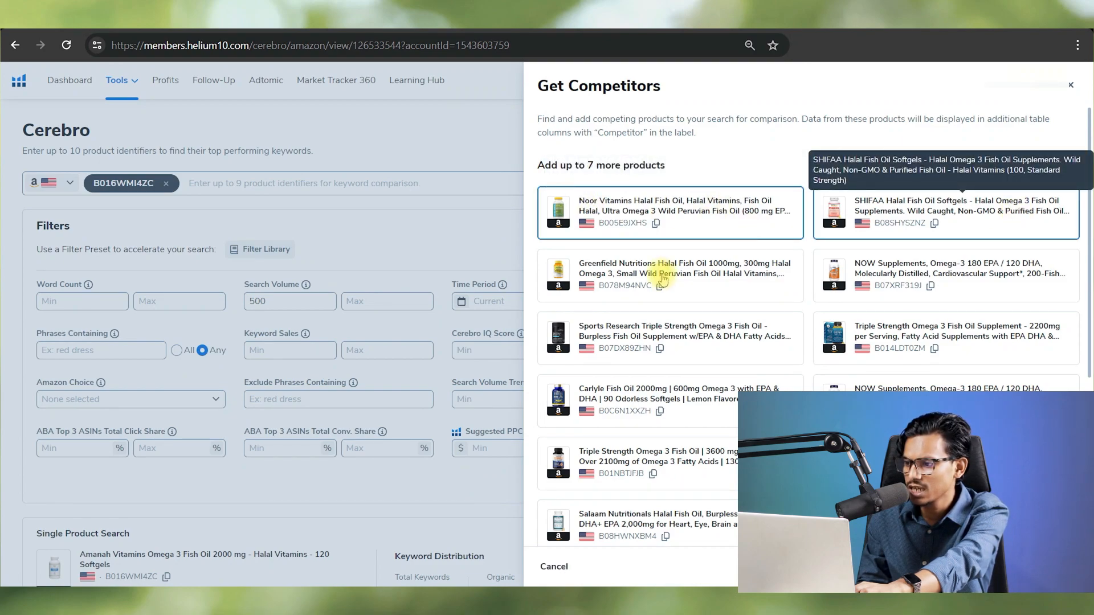
left_click(727, 267)
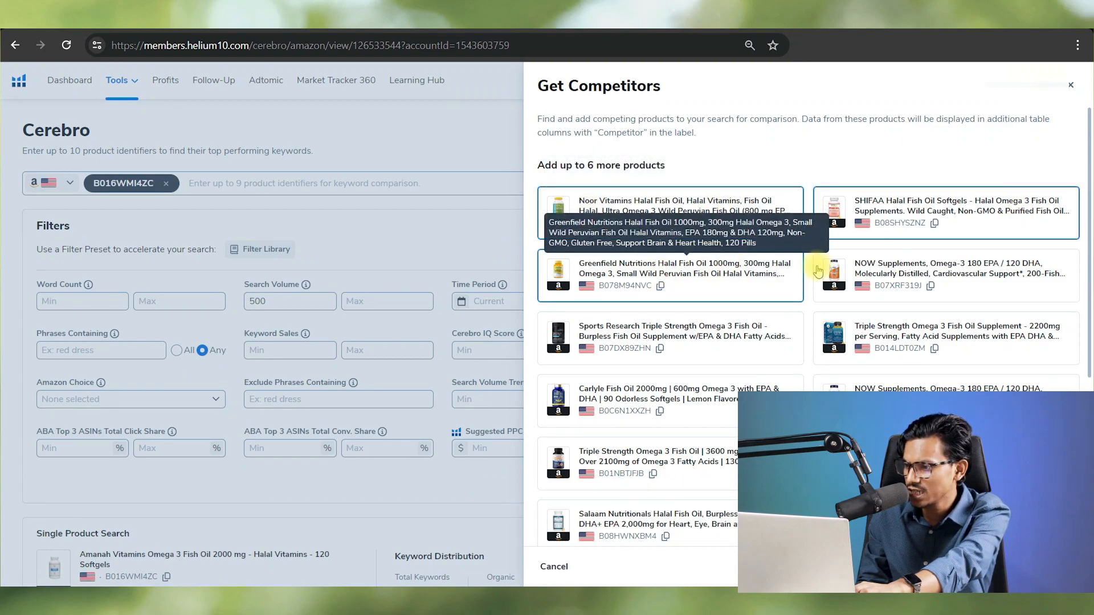
left_click(1001, 285)
left_click(708, 340)
left_click(1001, 342)
left_click(735, 406)
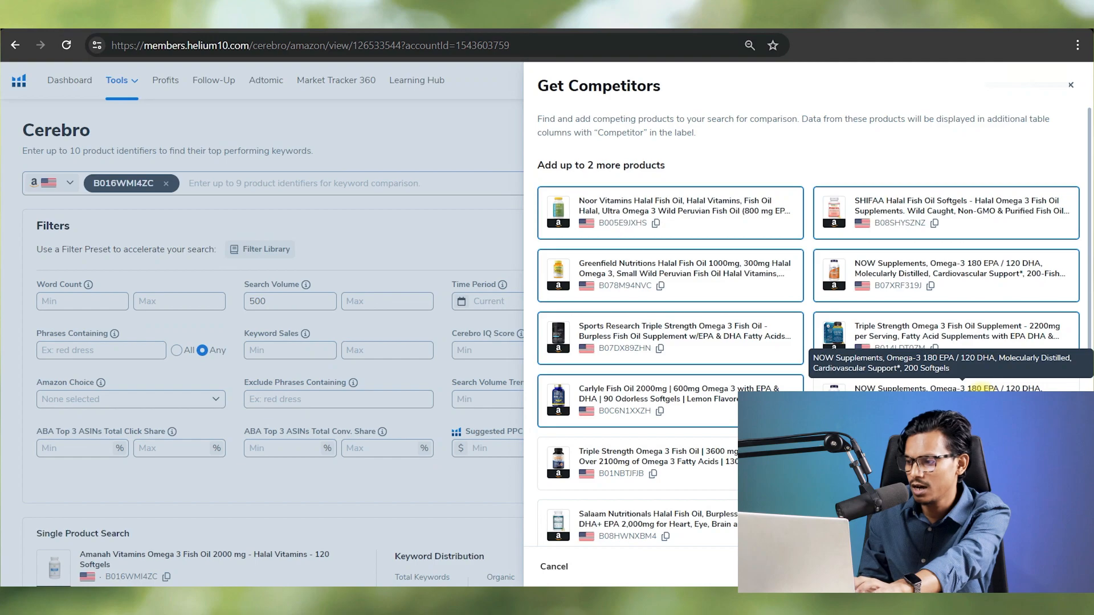
left_click(732, 449)
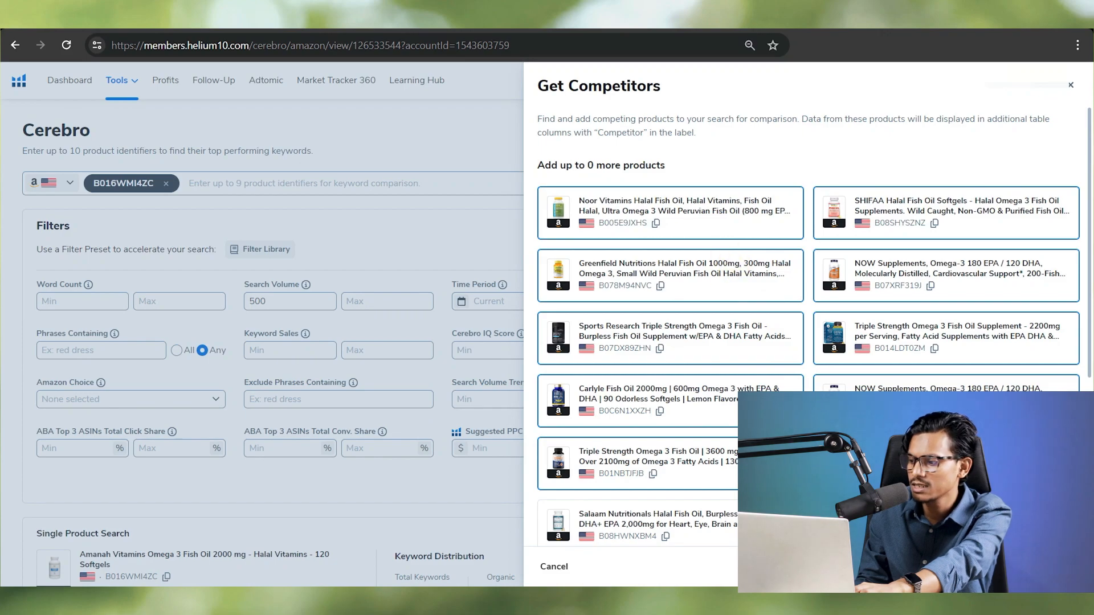
left_click(1043, 567)
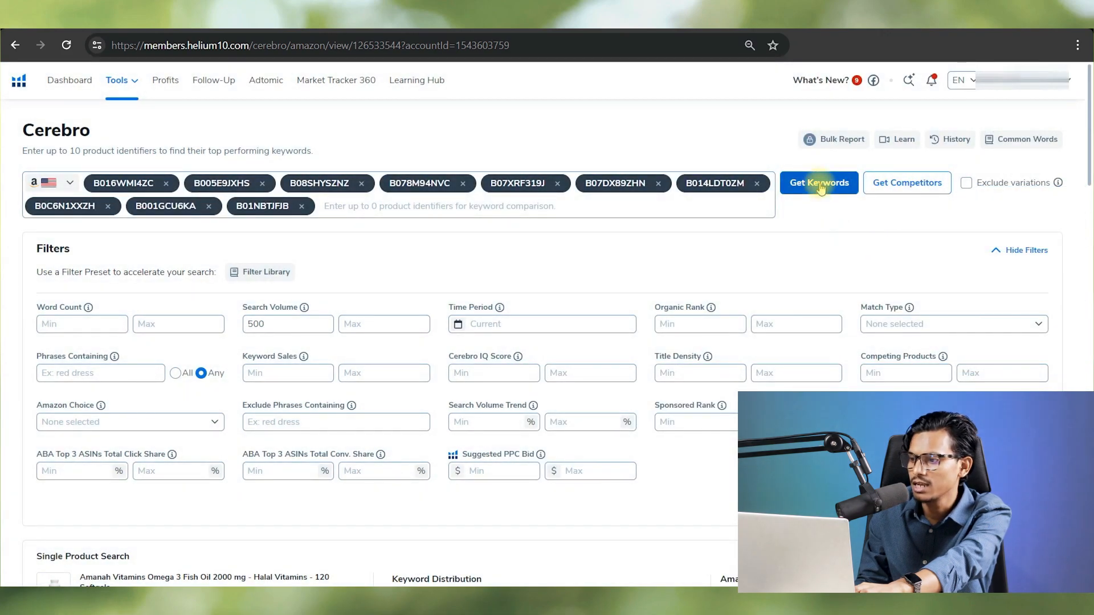
Get the keywords for all ten products with a new search and review the multi-product keyword results
left_click(821, 187)
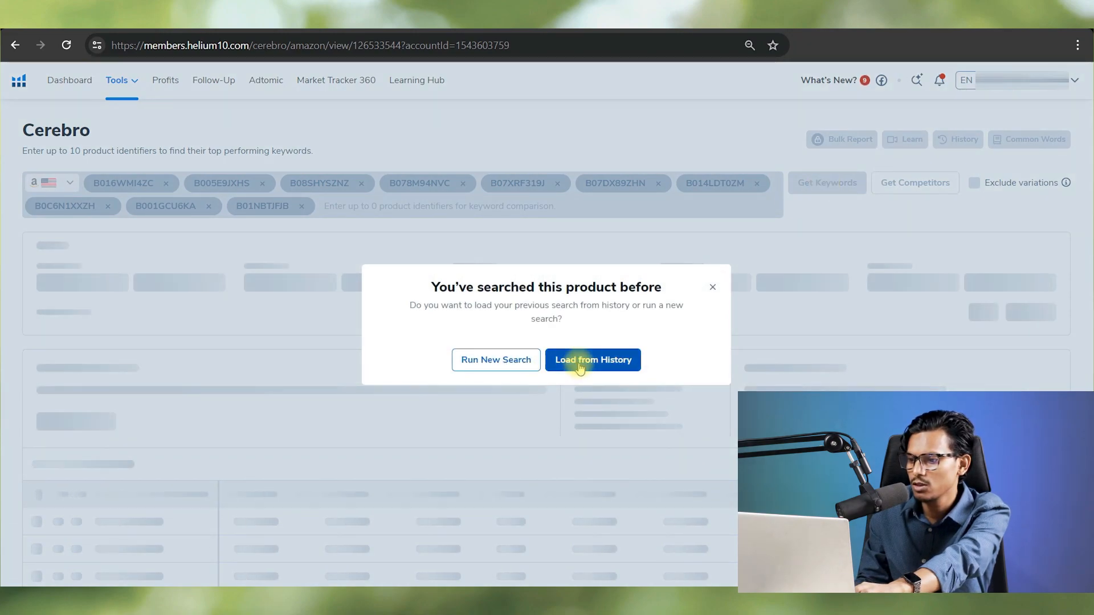
left_click(493, 365)
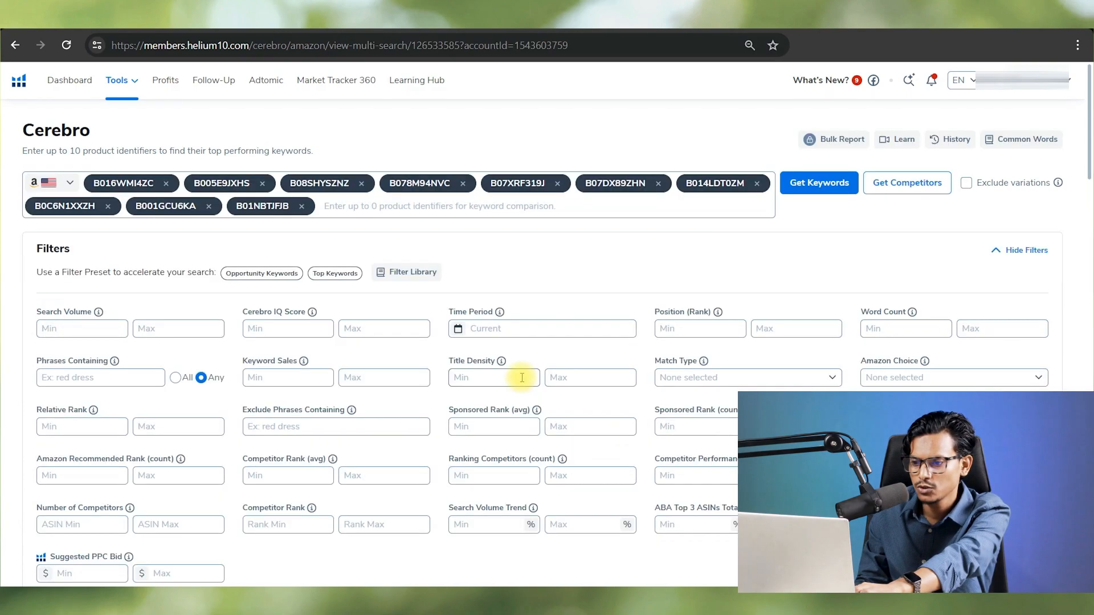
scroll(521, 373, "down", 7)
scroll(465, 363, "down", 2)
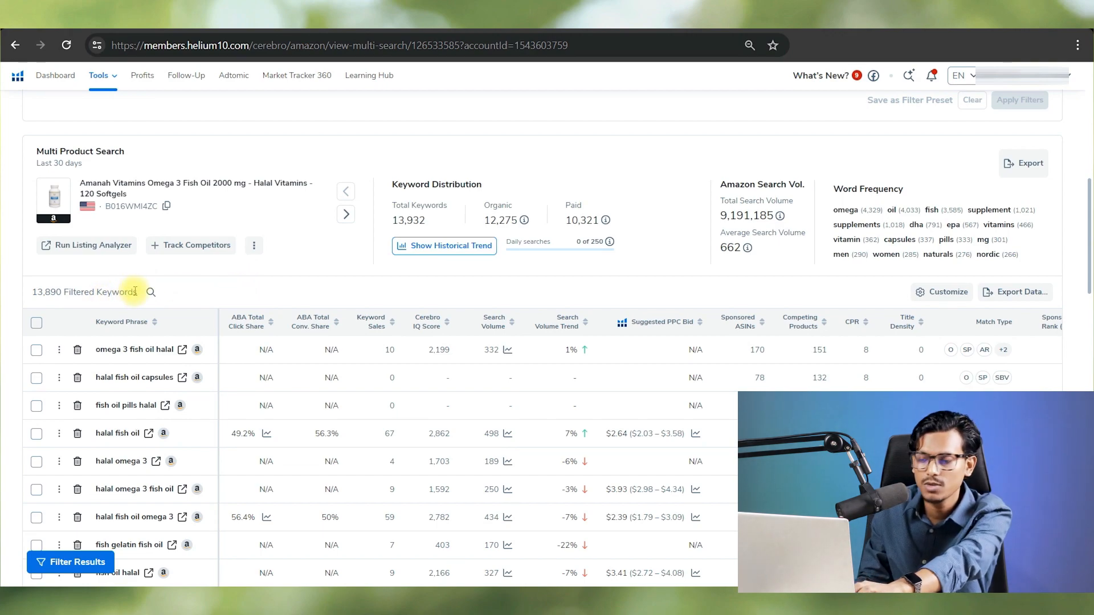
scroll(143, 292, "up", 10)
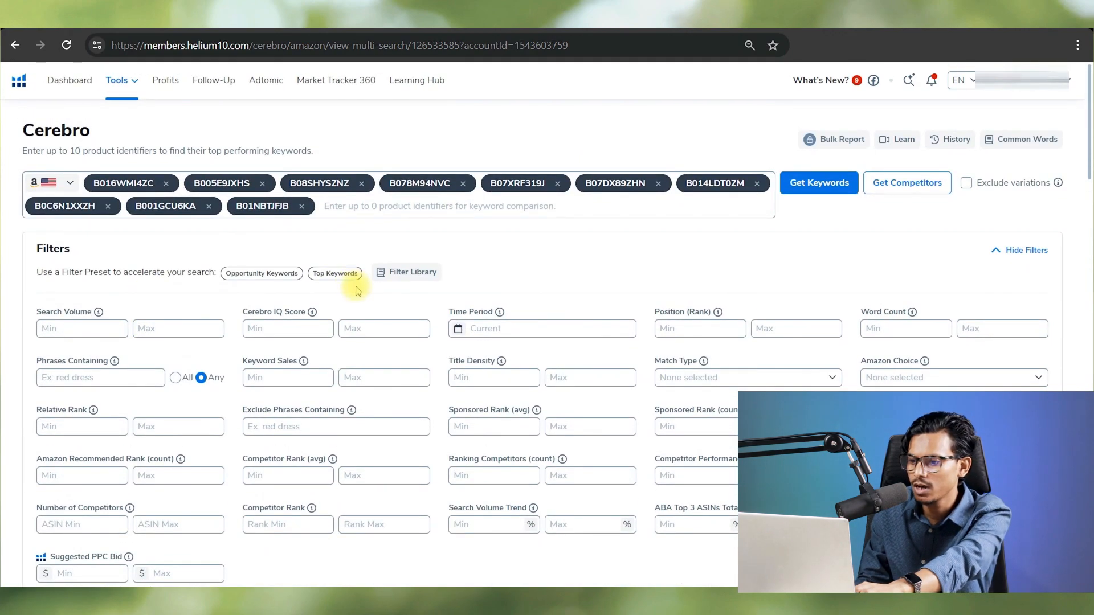
Filter the multi-product keywords to a minimum search volume of 500
scroll(359, 292, "down", 1)
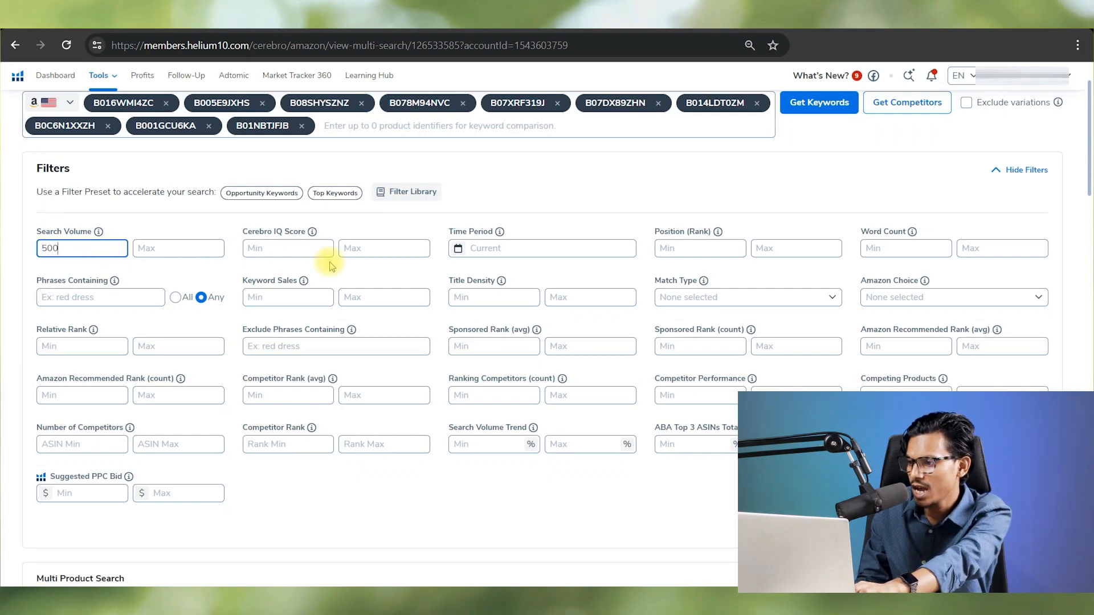
scroll(324, 251, "down", 2)
left_click(1029, 385)
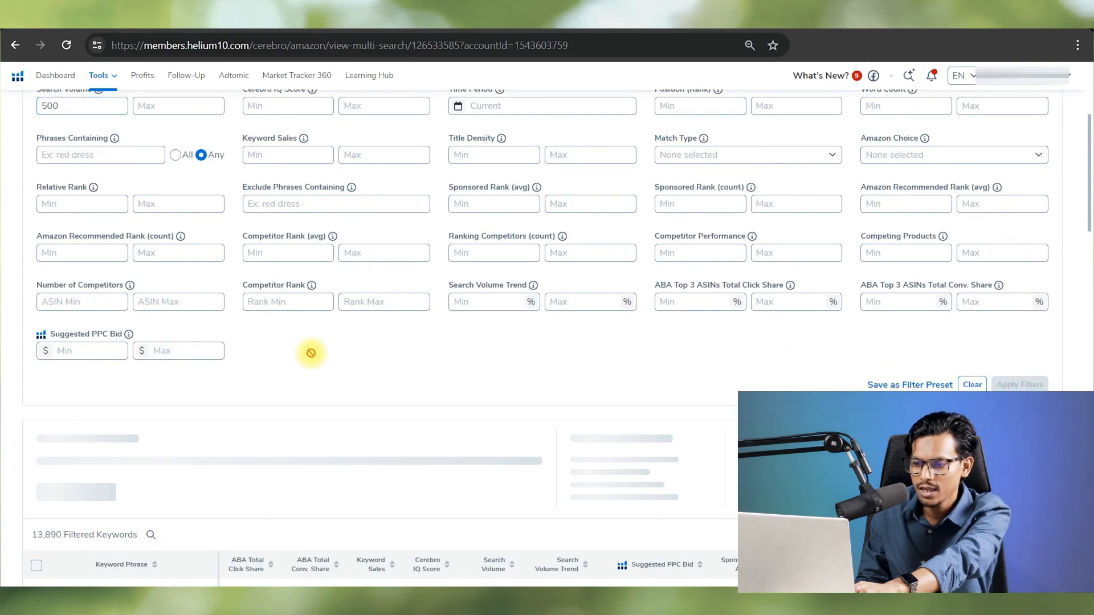
scroll(269, 349, "down", 2)
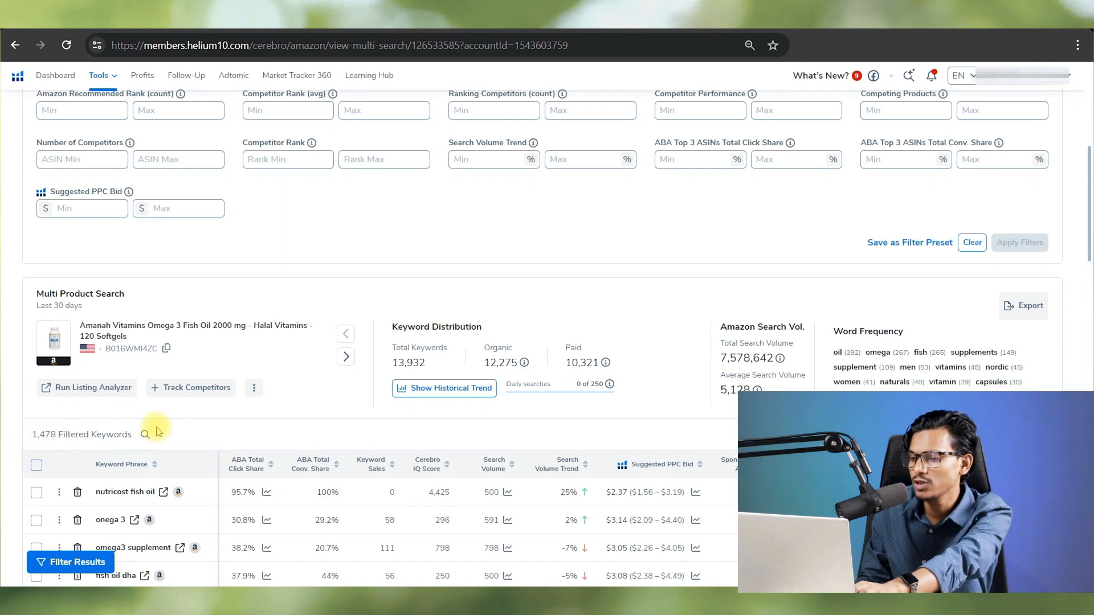
Apply the Opportunity Keywords filter preset to the multi-product search and check the filtered keyword list
scroll(158, 428, "up", 6)
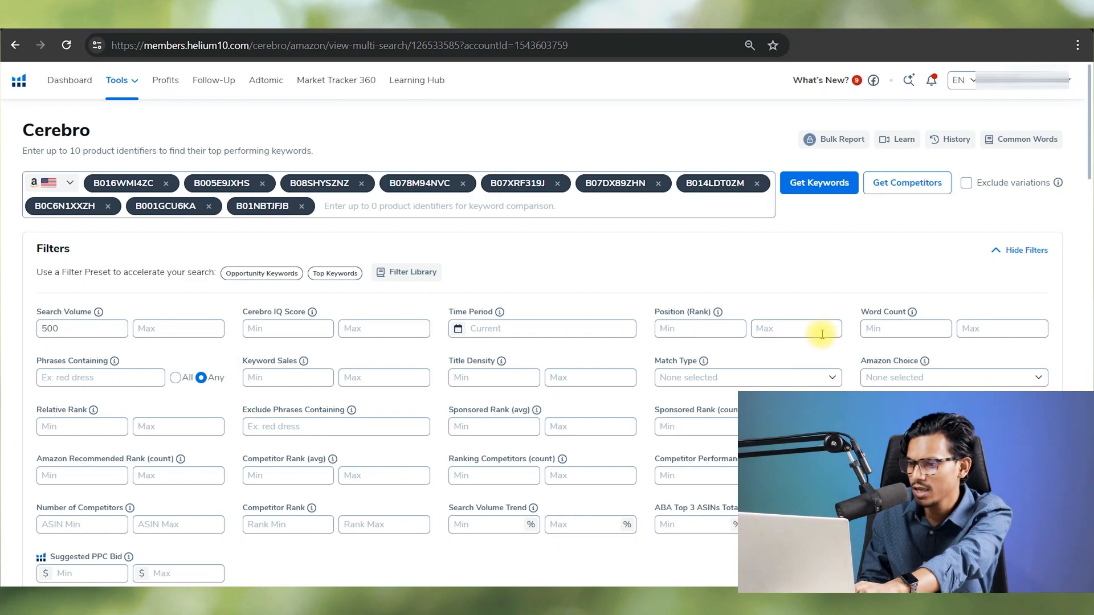
scroll(363, 389, "down", 4)
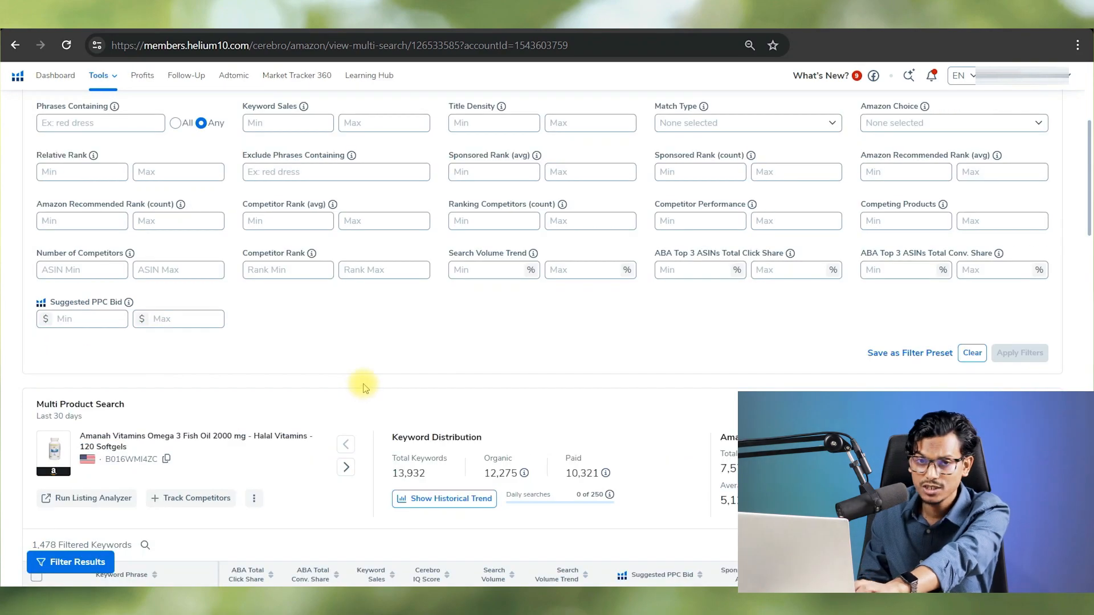
scroll(361, 387, "up", 2)
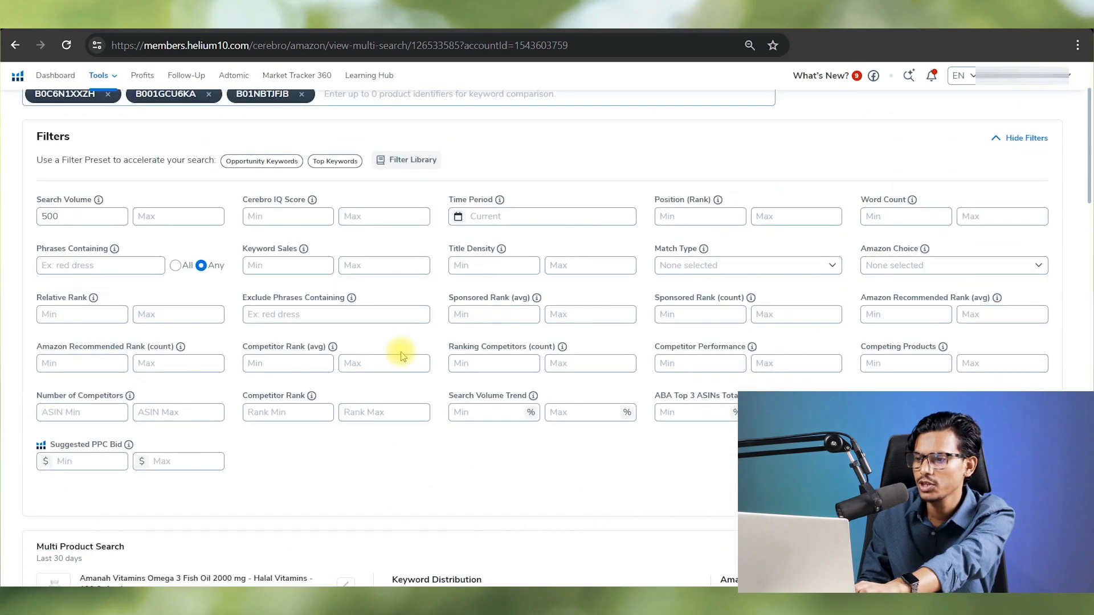
left_click(261, 162)
scroll(252, 215, "down", 5)
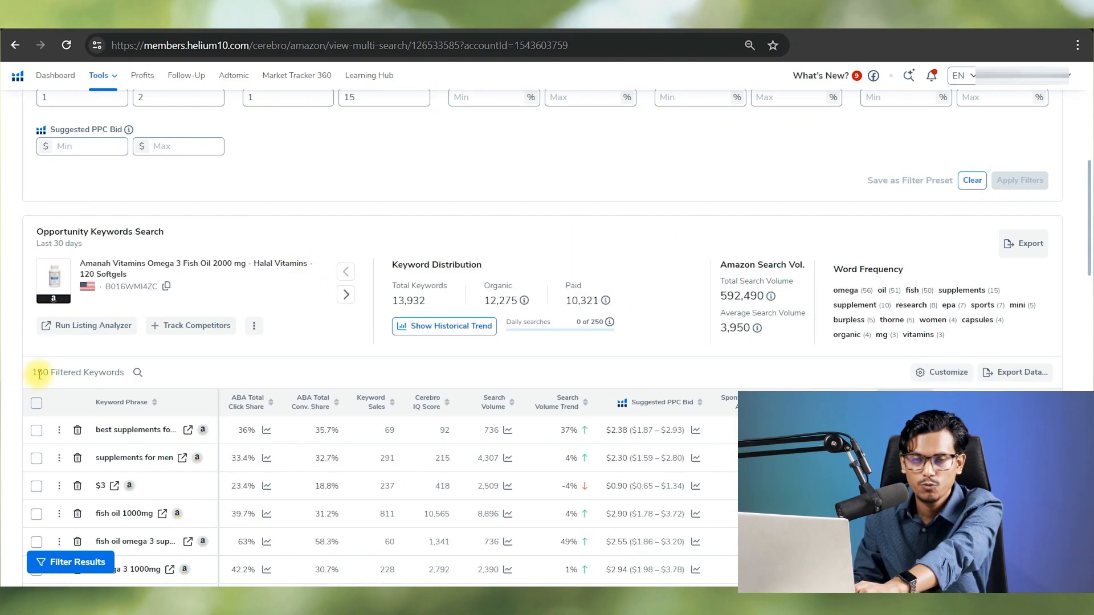
scroll(114, 365, "down", 2)
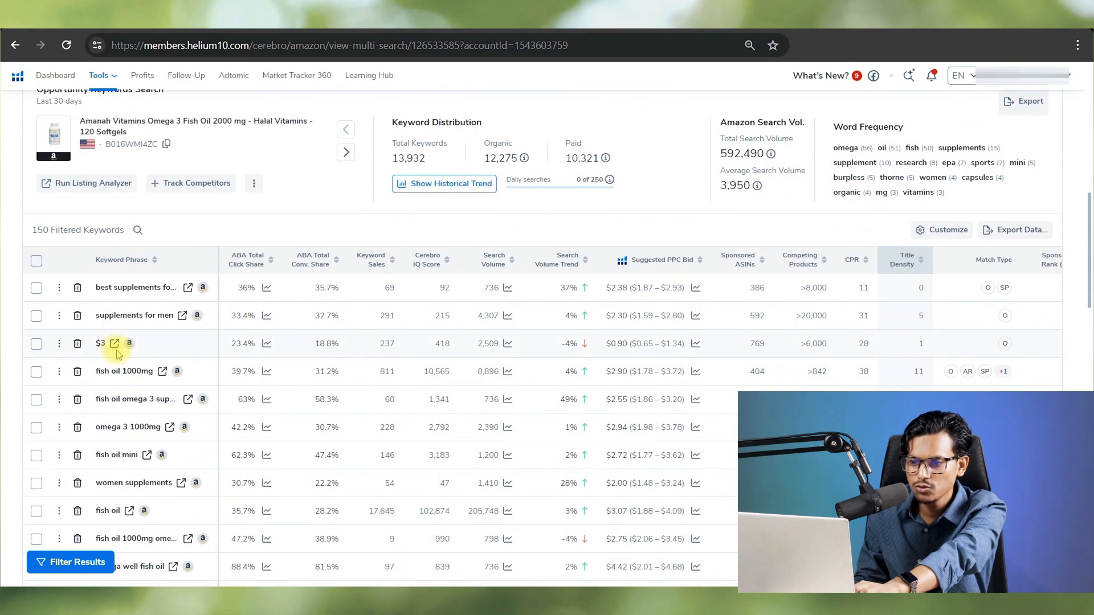
left_click(36, 264)
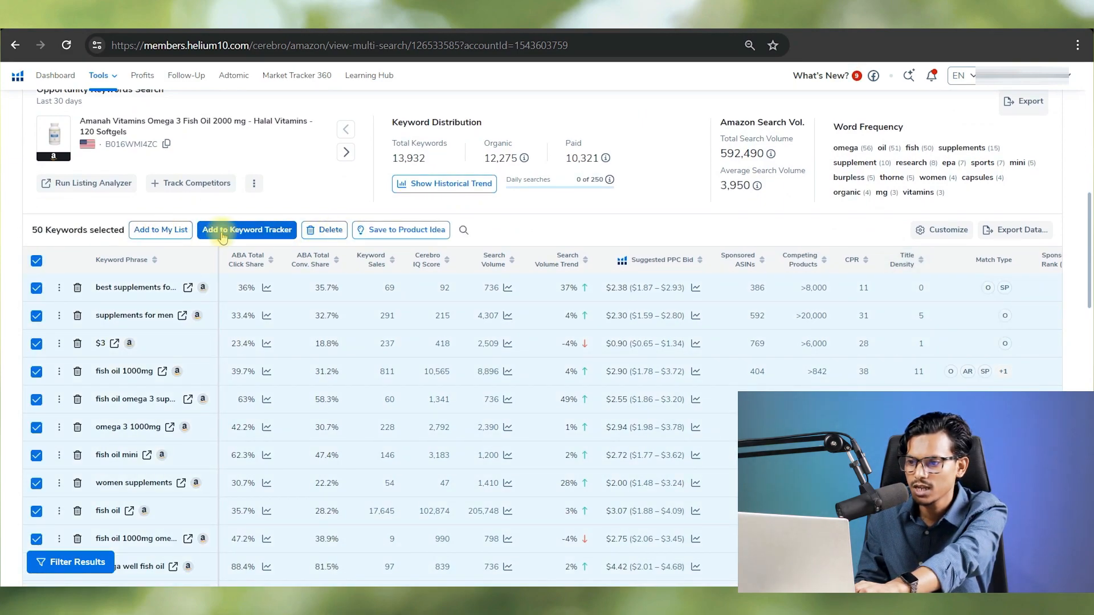
left_click(165, 236)
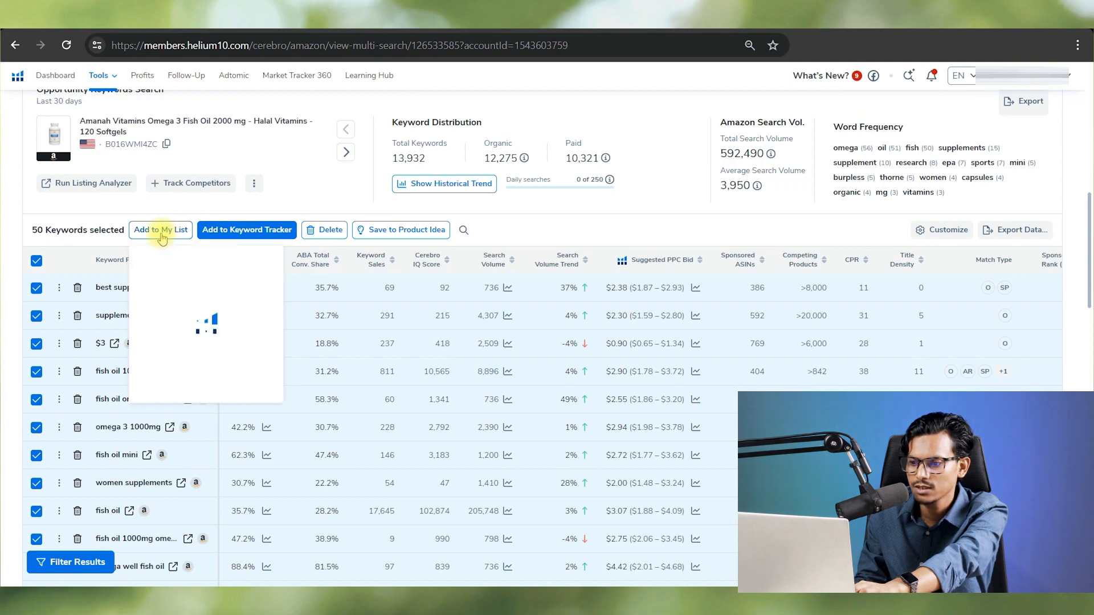
left_click(221, 393)
left_click(479, 308)
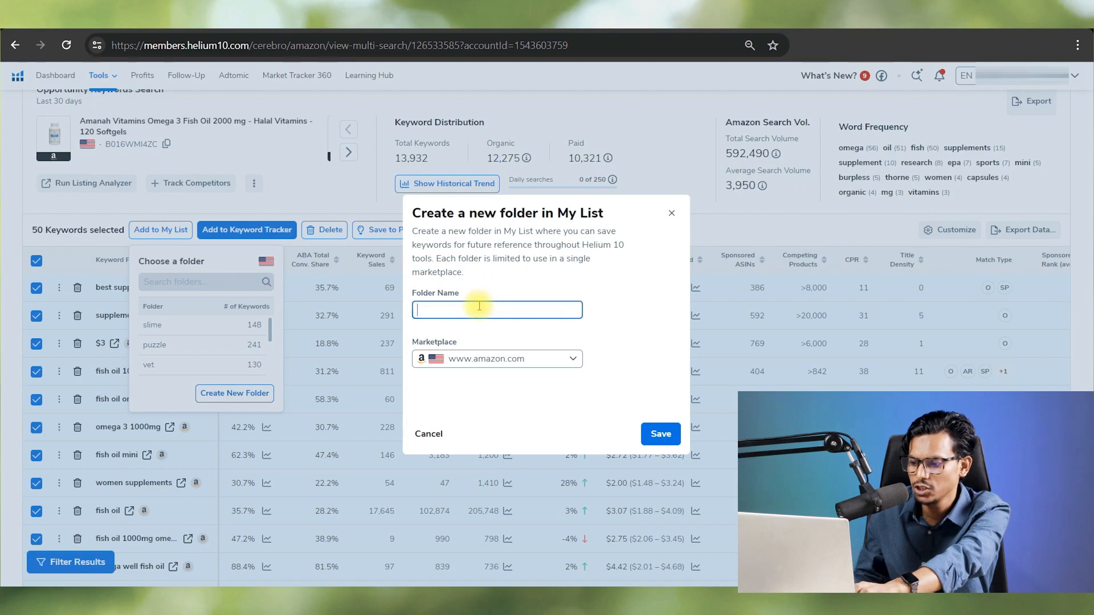
type("fish o")
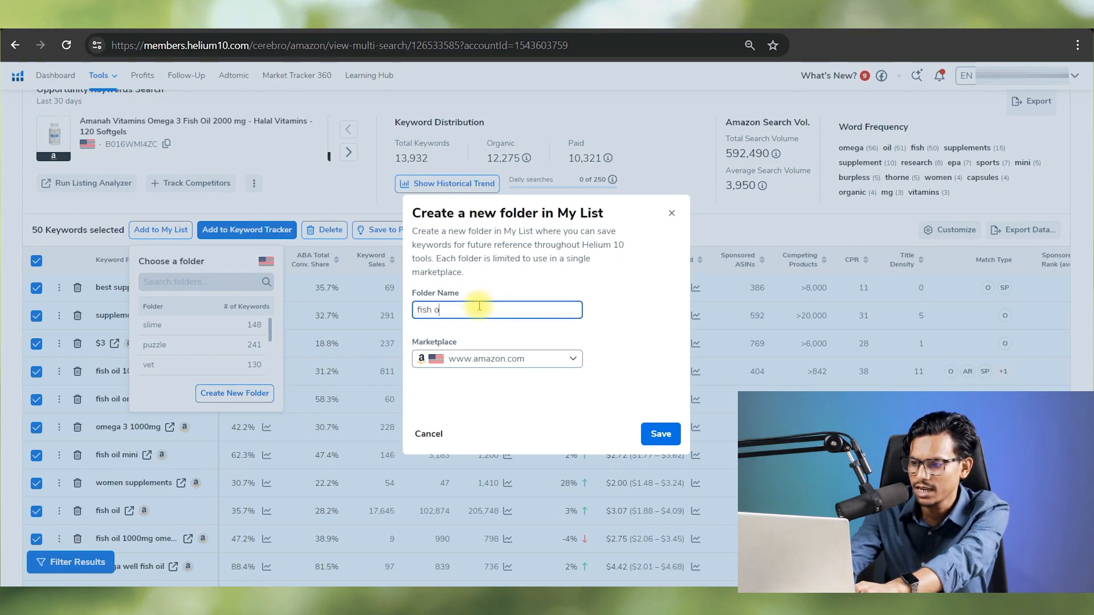
type("il")
left_click(660, 434)
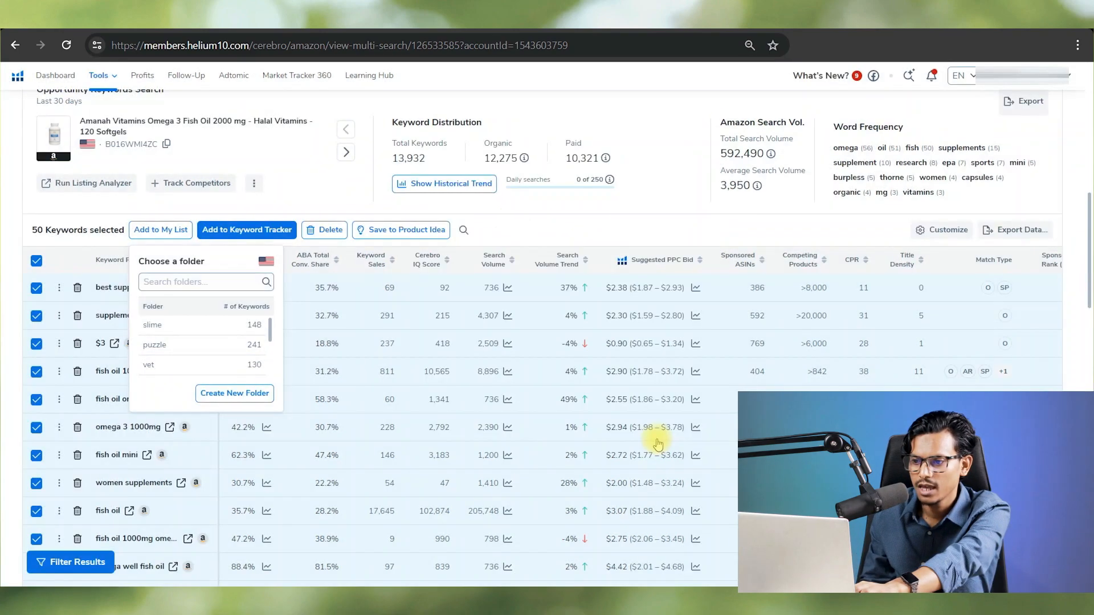
Find the "fish oil" folder and add the 50 selected keywords to it
left_click(179, 282)
type("fish")
left_click(220, 374)
left_click(176, 346)
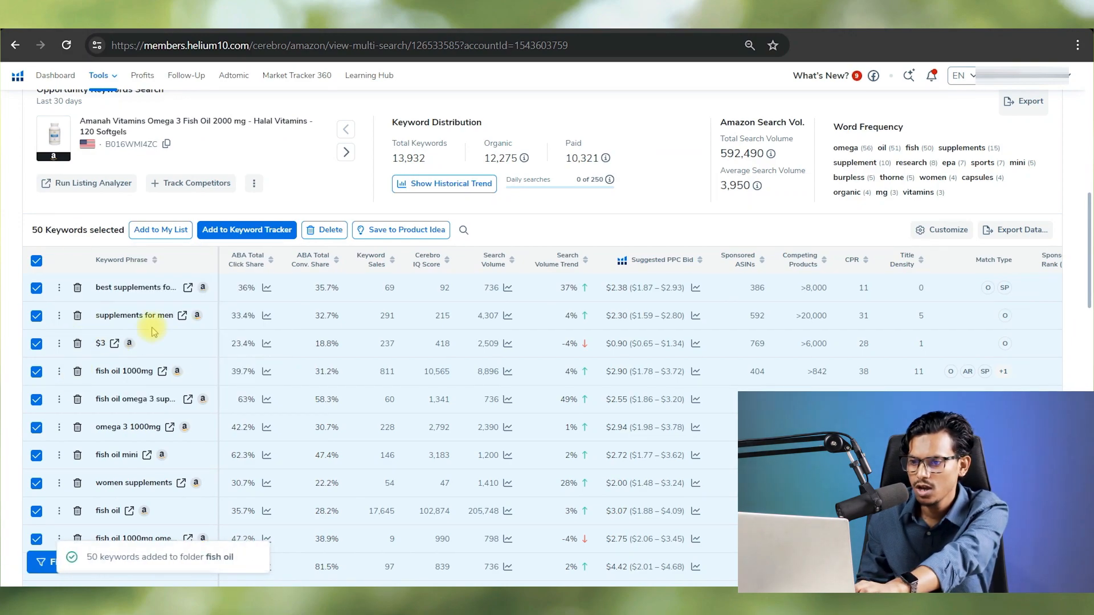
Set the keyword table to show 150 rows per page and return to the start of the list
scroll(325, 317, "down", 15)
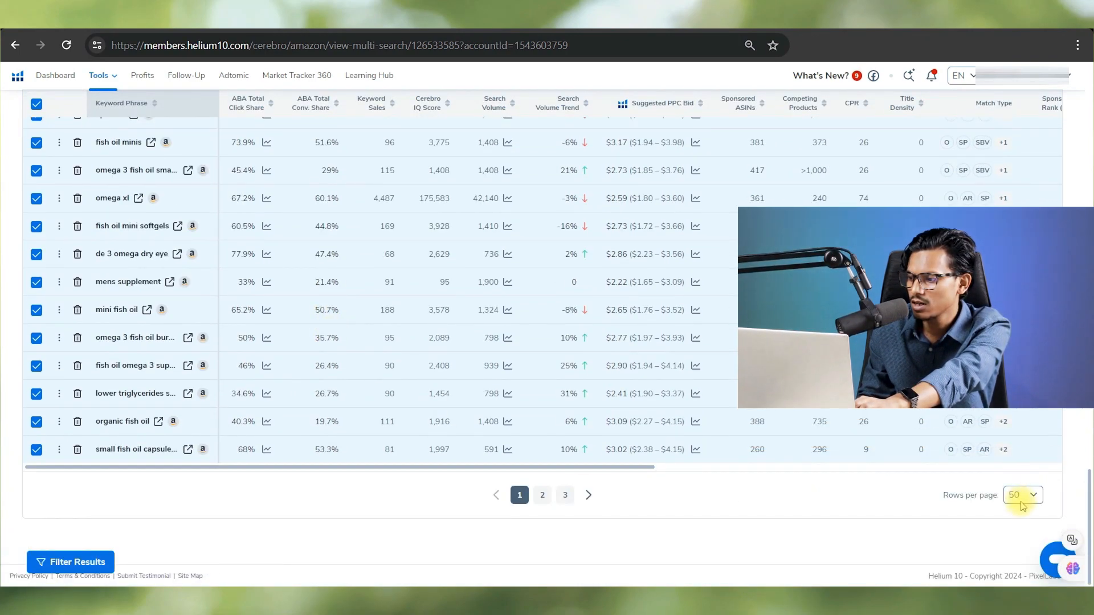
left_click(1024, 497)
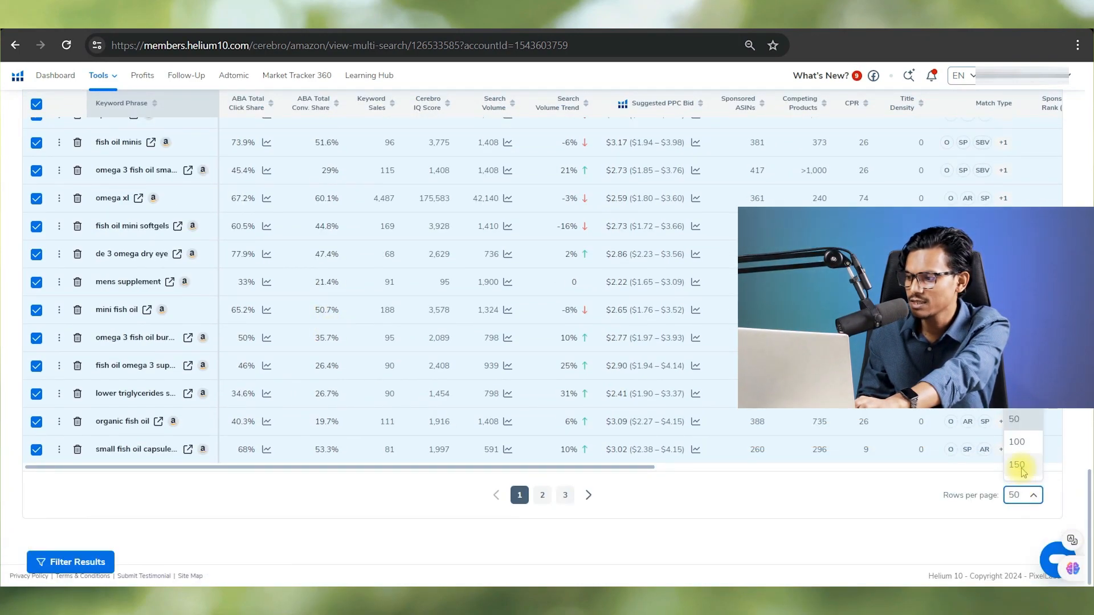
left_click(1020, 471)
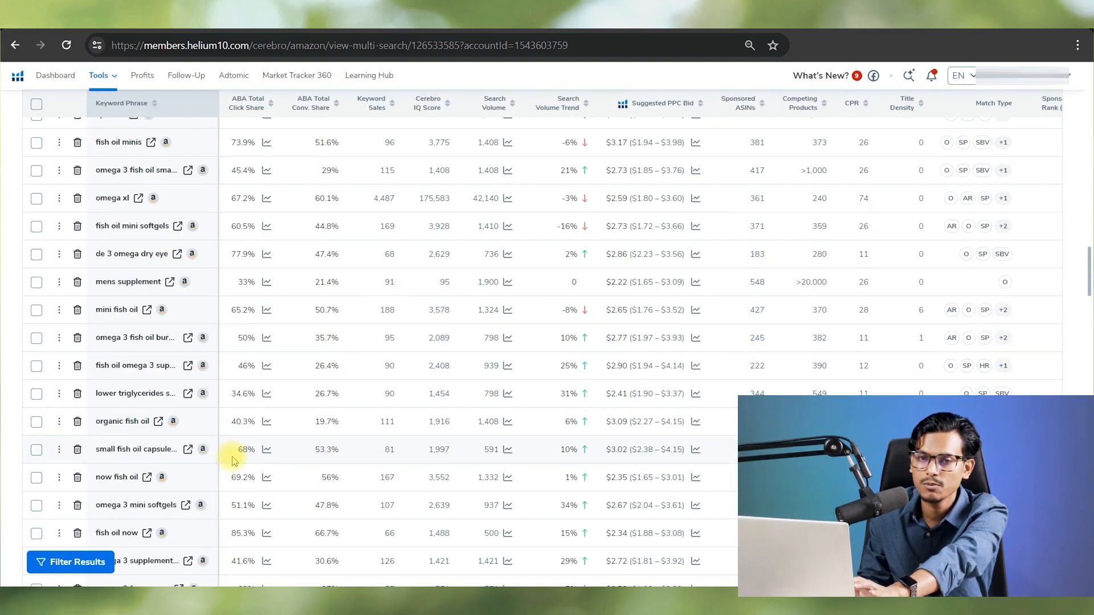
scroll(276, 444, "up", 15)
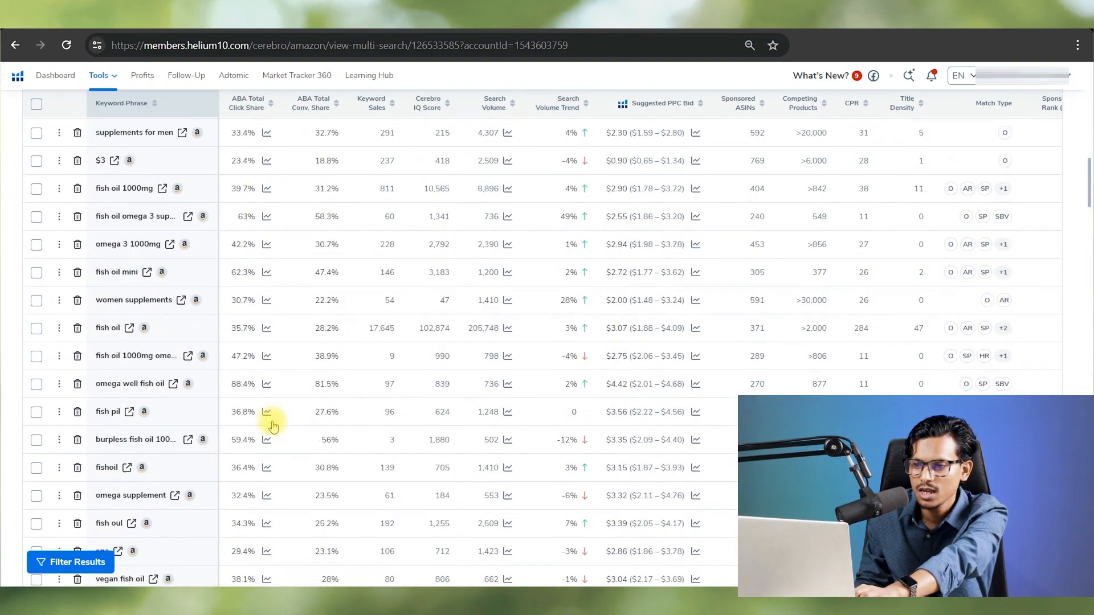
scroll(272, 427, "up", 6)
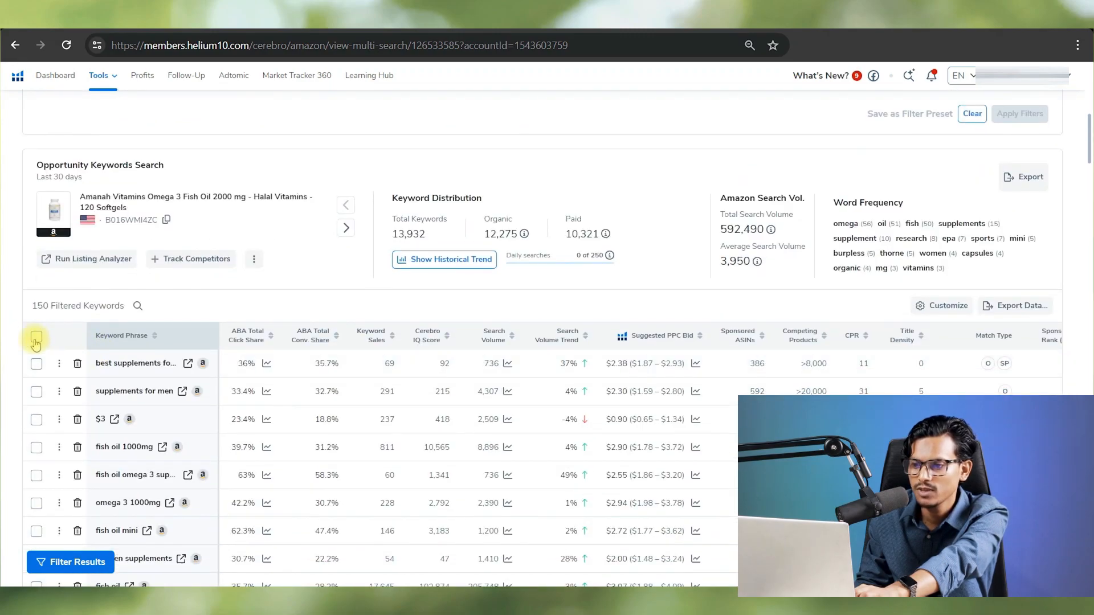
Select all 150 opportunity keywords in the table and add them to the "fish oil" folder in My List
left_click(37, 337)
left_click(155, 306)
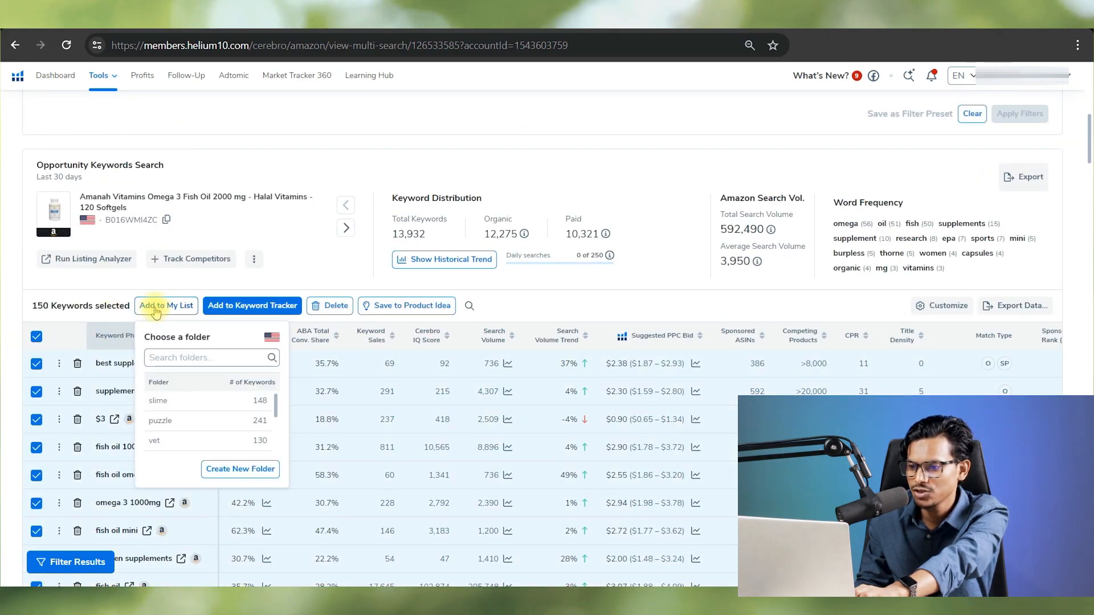
left_click(198, 357)
type("f")
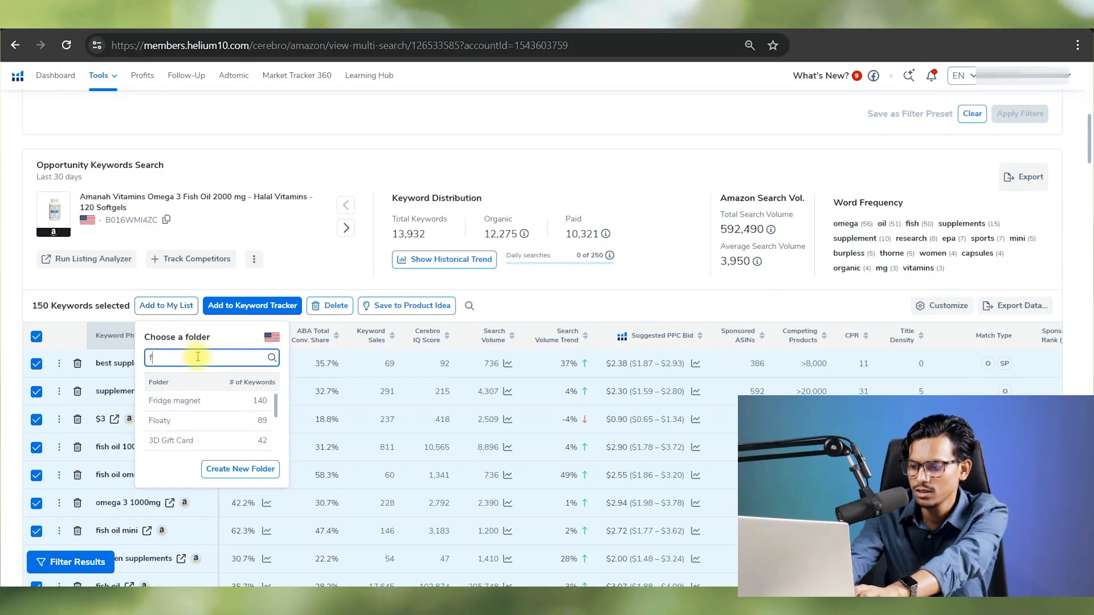
type("ish")
left_click(240, 423)
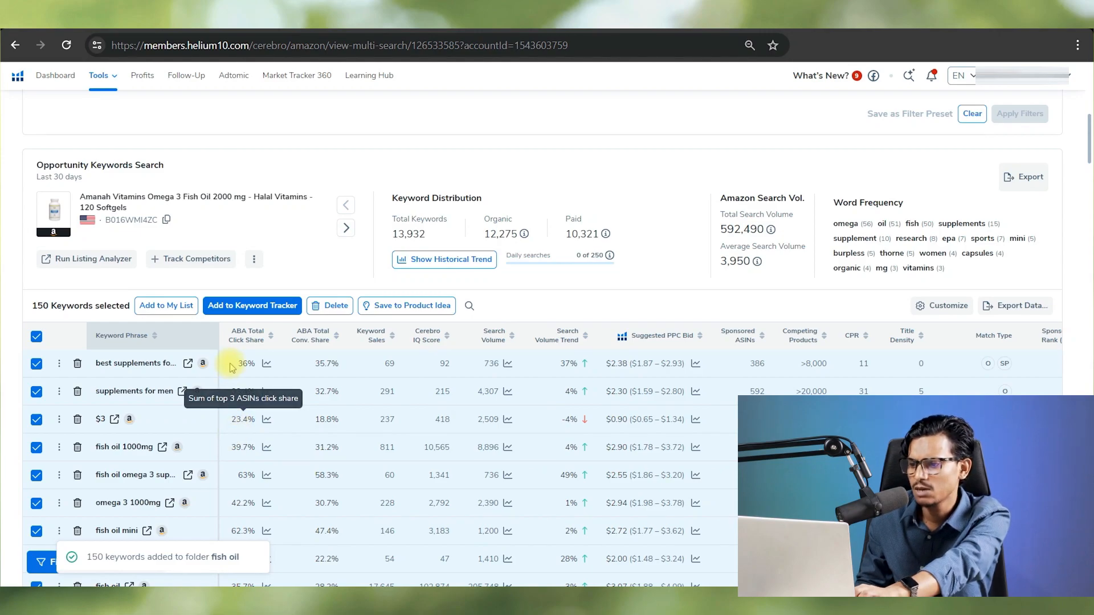
Apply the Top Keywords filter preset and add all the filtered keywords to the "fish oil" folder in My List
scroll(228, 268, "up", 10)
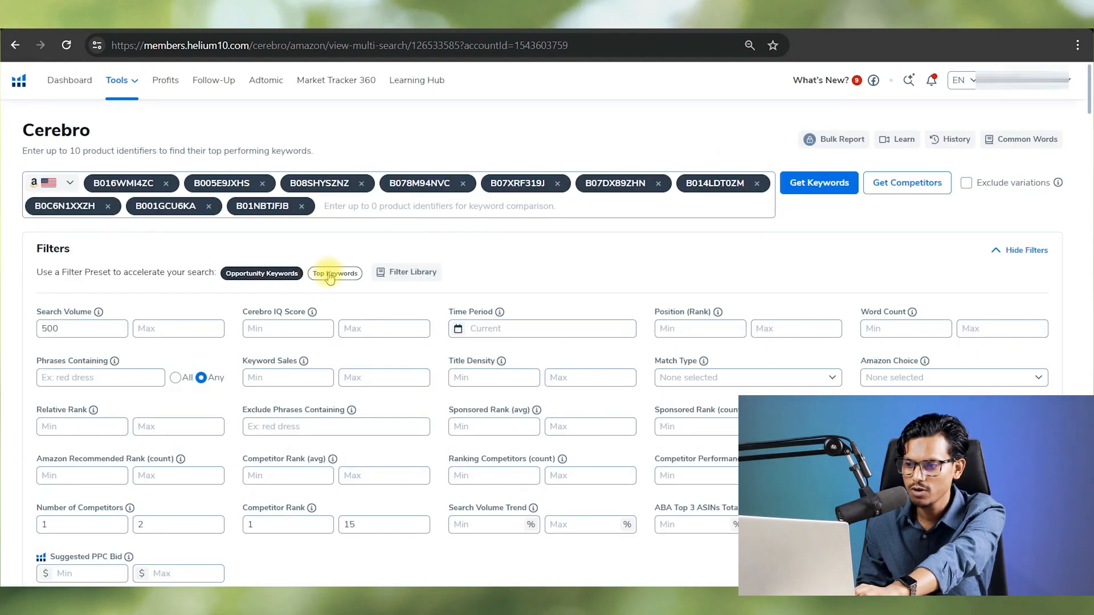
left_click(332, 274)
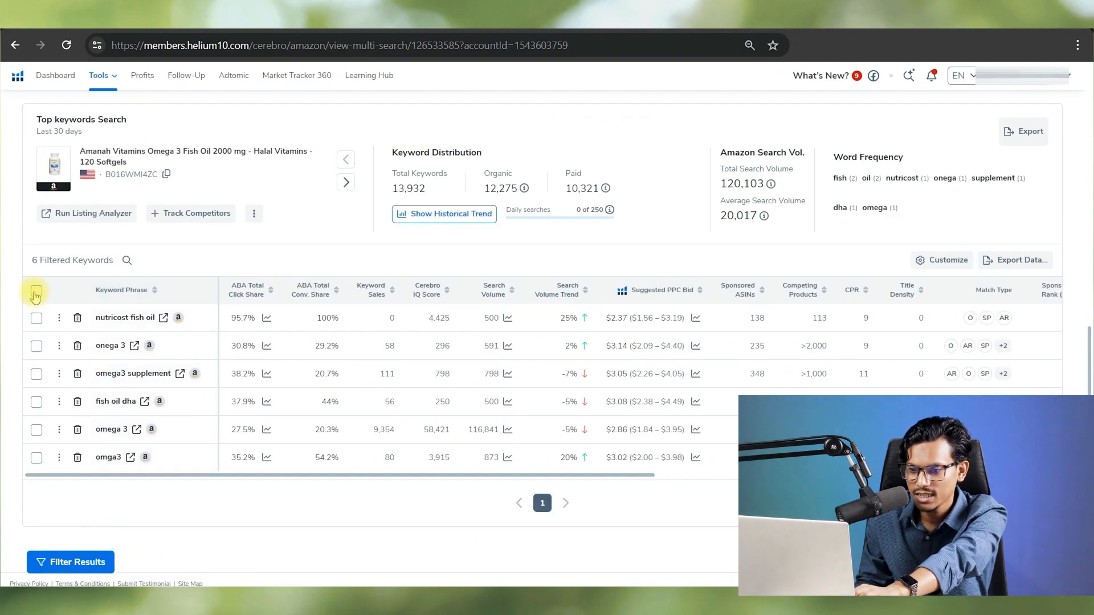
left_click(36, 292)
left_click(253, 260)
left_click(181, 313)
type("f")
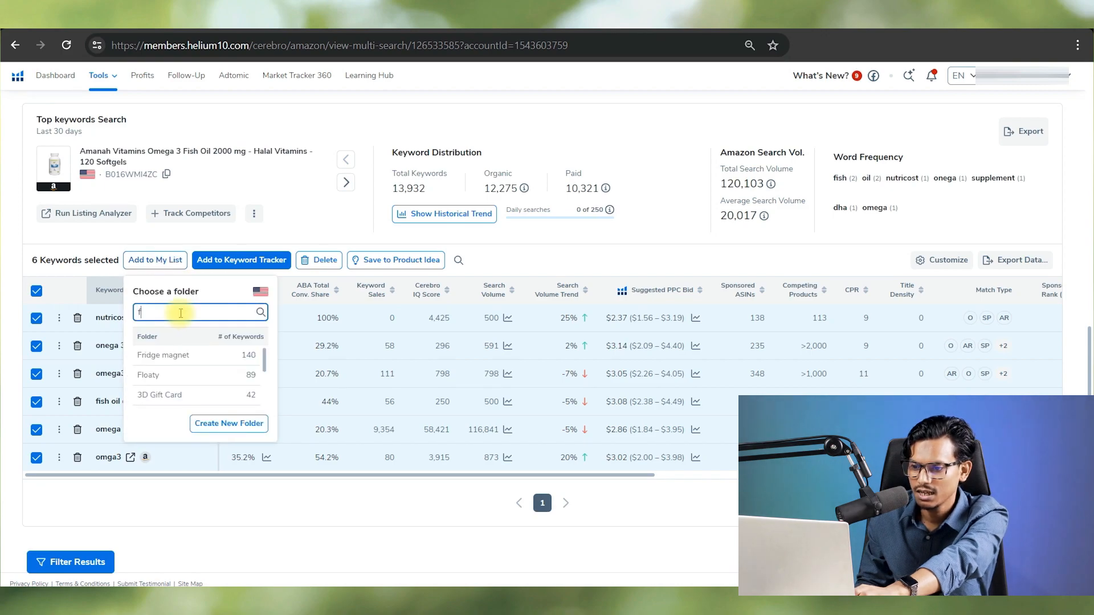
type("ish")
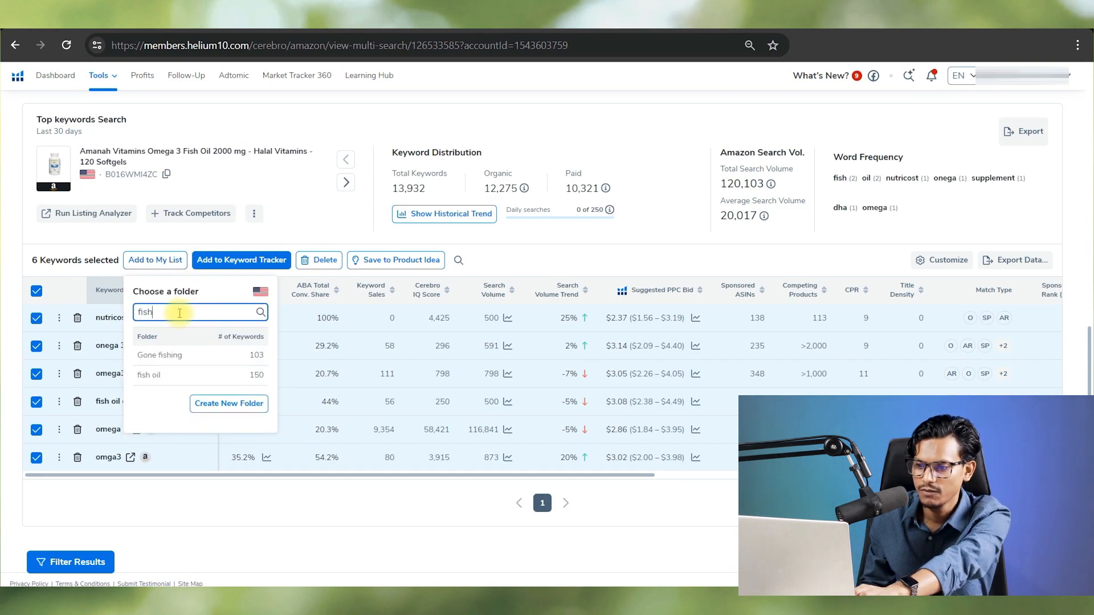
left_click(216, 375)
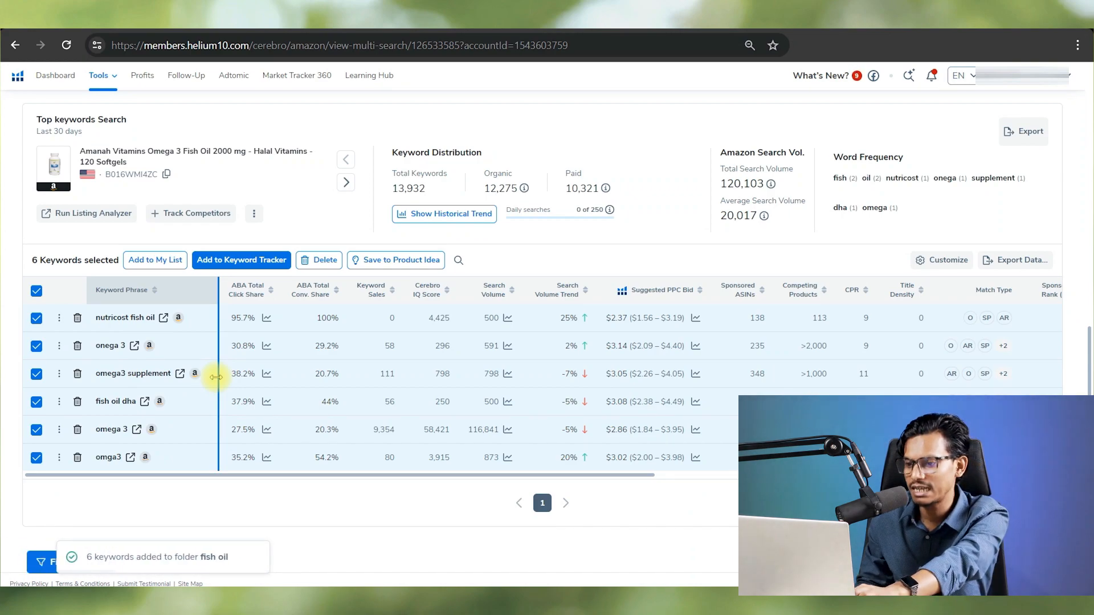
Clear the Top Keywords filters and filter the multi-product search to phrases containing "halal"
scroll(279, 342, "up", 1)
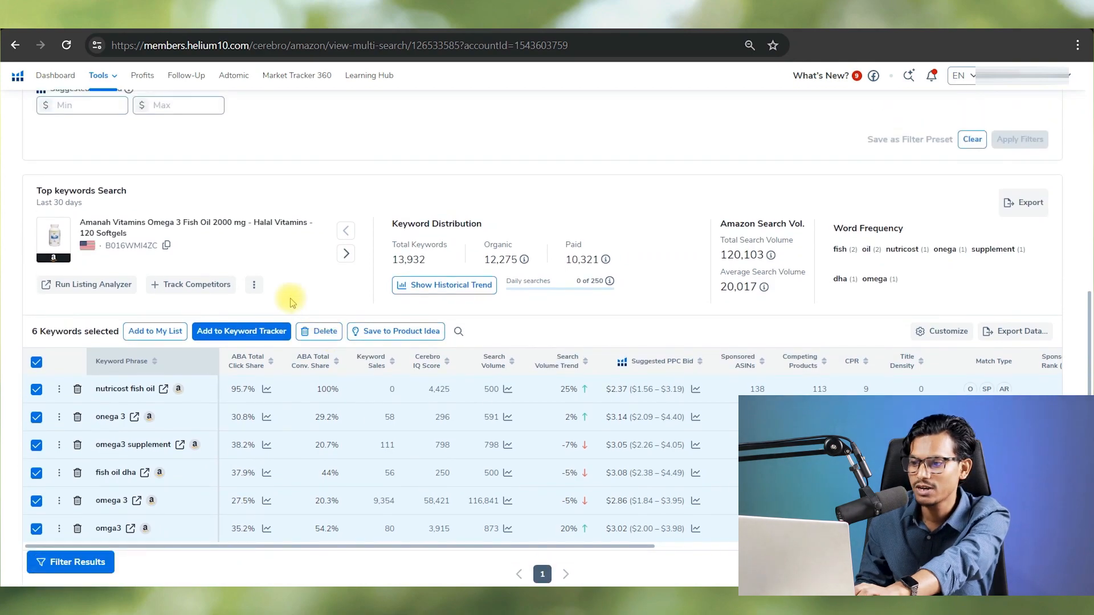
scroll(288, 302, "up", 5)
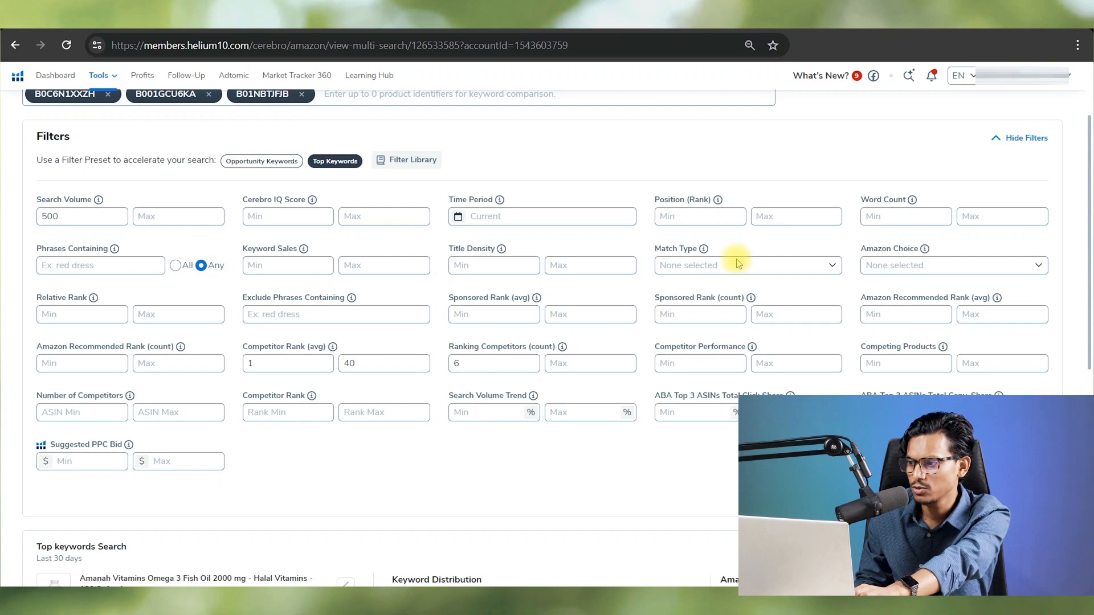
scroll(659, 410, "up", 1)
scroll(949, 391, "down", 2)
left_click(952, 423)
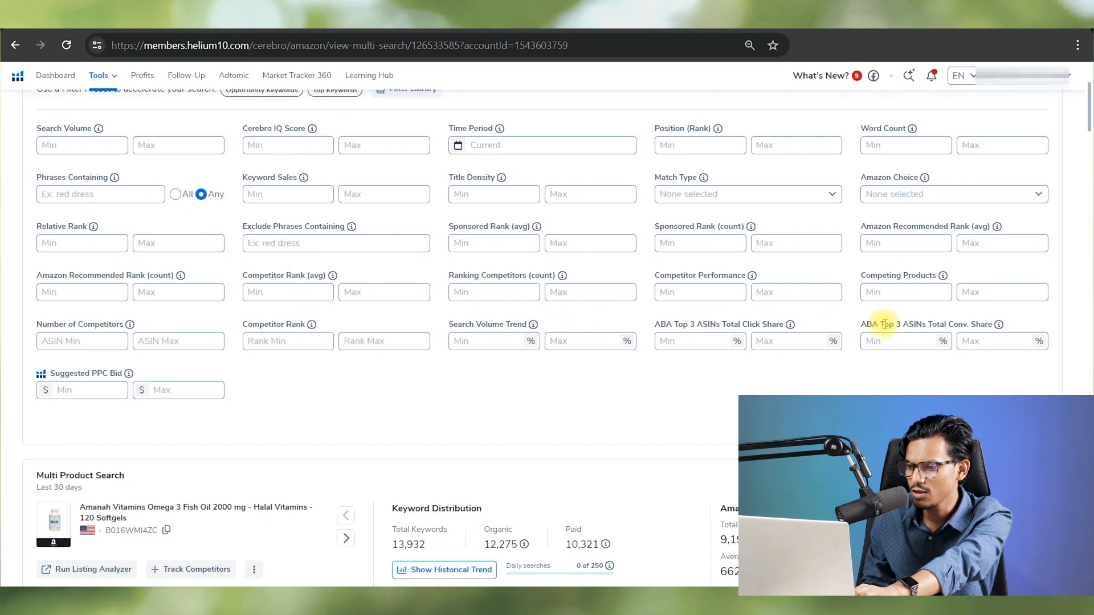
left_click(73, 194)
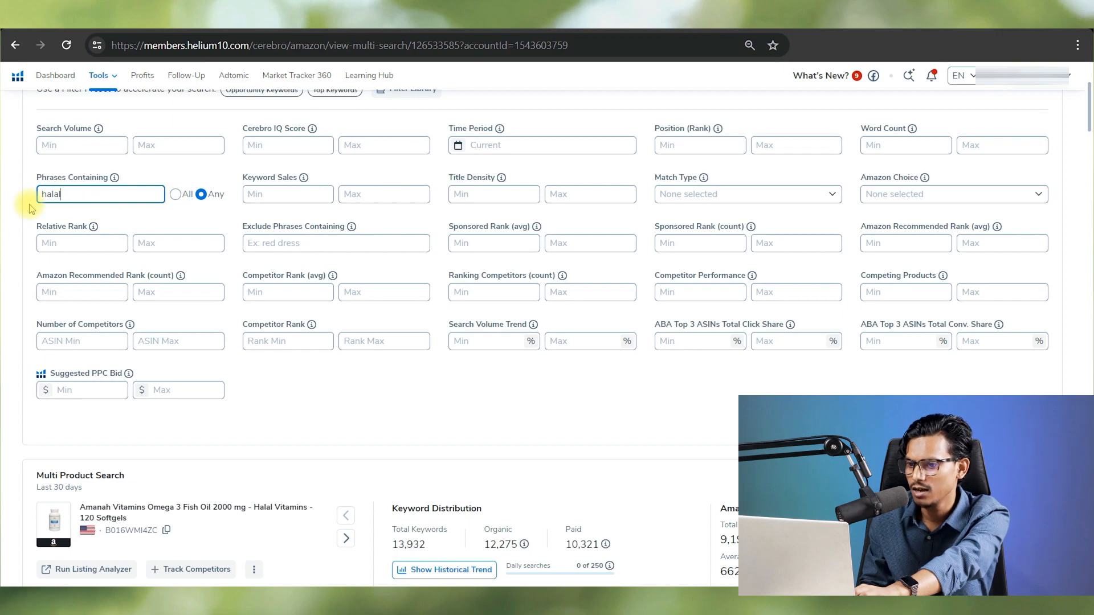
left_click(1017, 421)
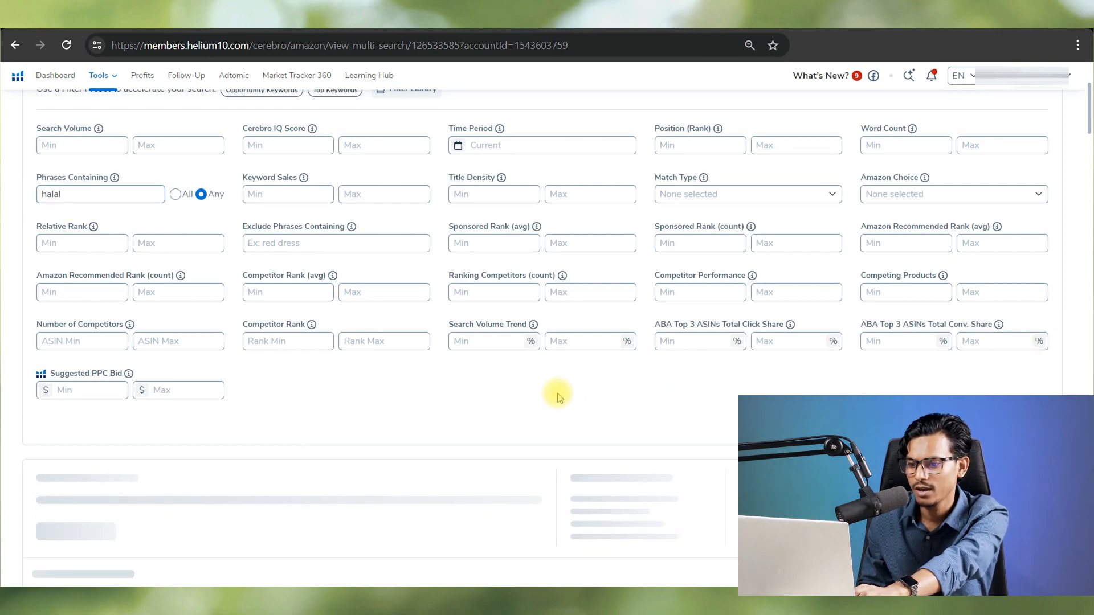
scroll(450, 393, "down", 4)
scroll(423, 396, "down", 1)
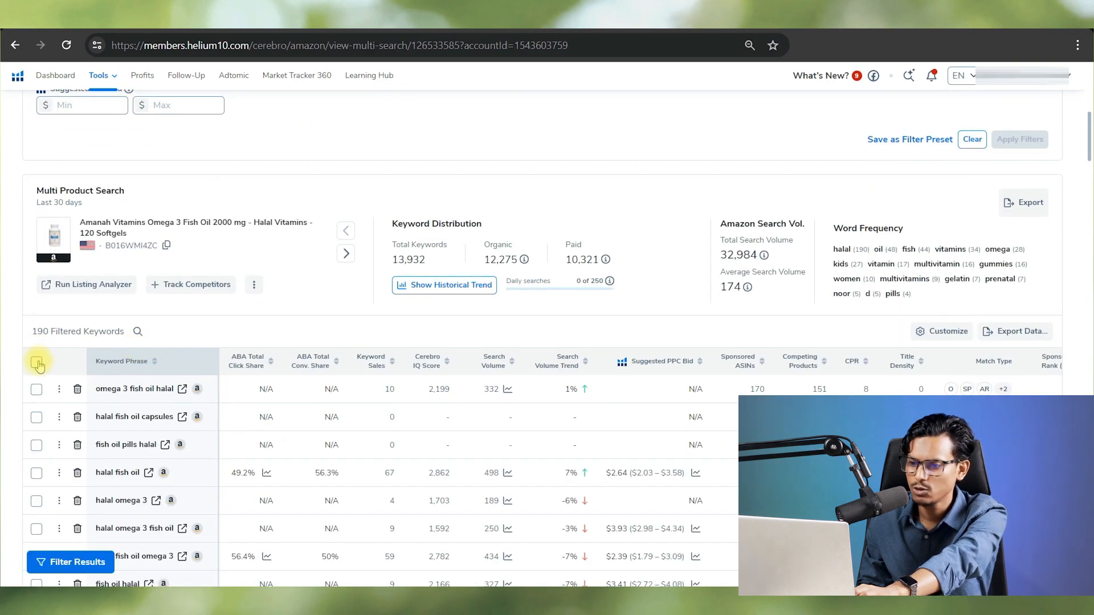
Select all the halal keywords on the page and add them to the "fish oil" folder in My List
left_click(36, 363)
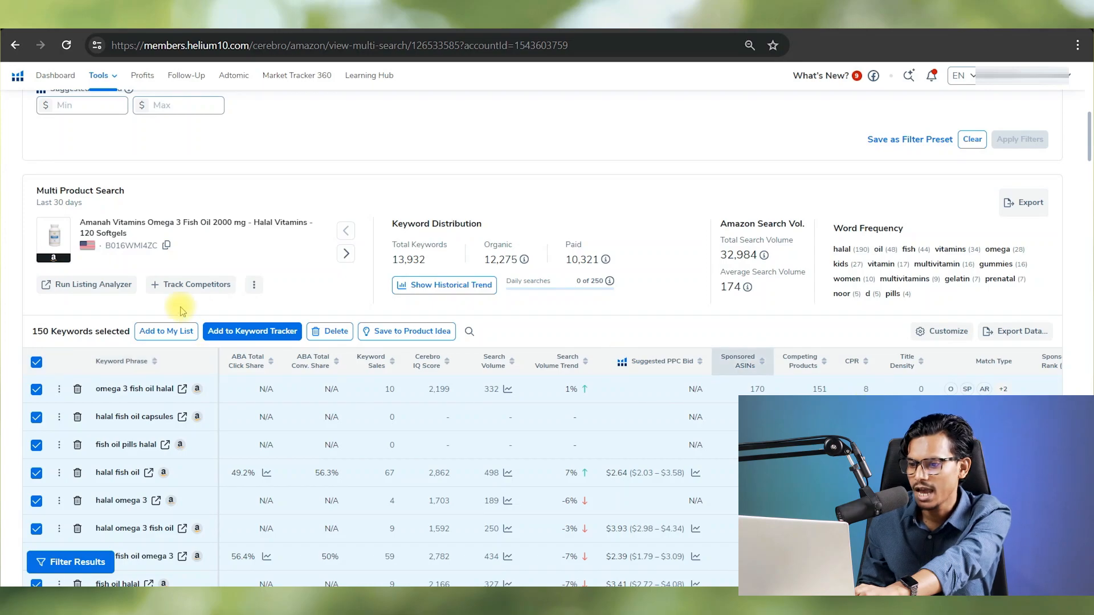
left_click(165, 336)
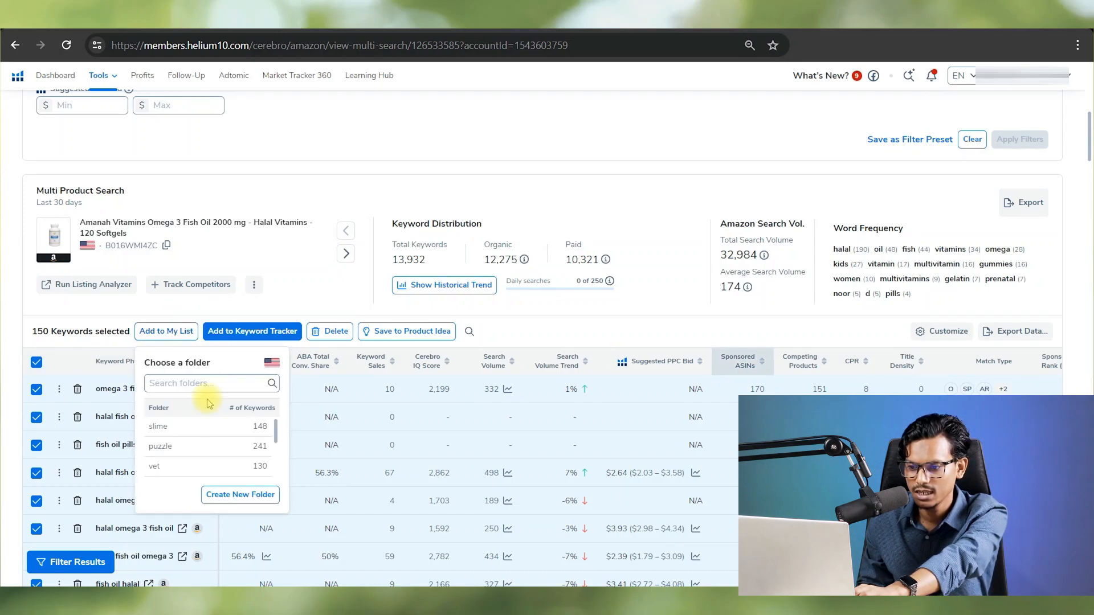
left_click(195, 385)
type("fish")
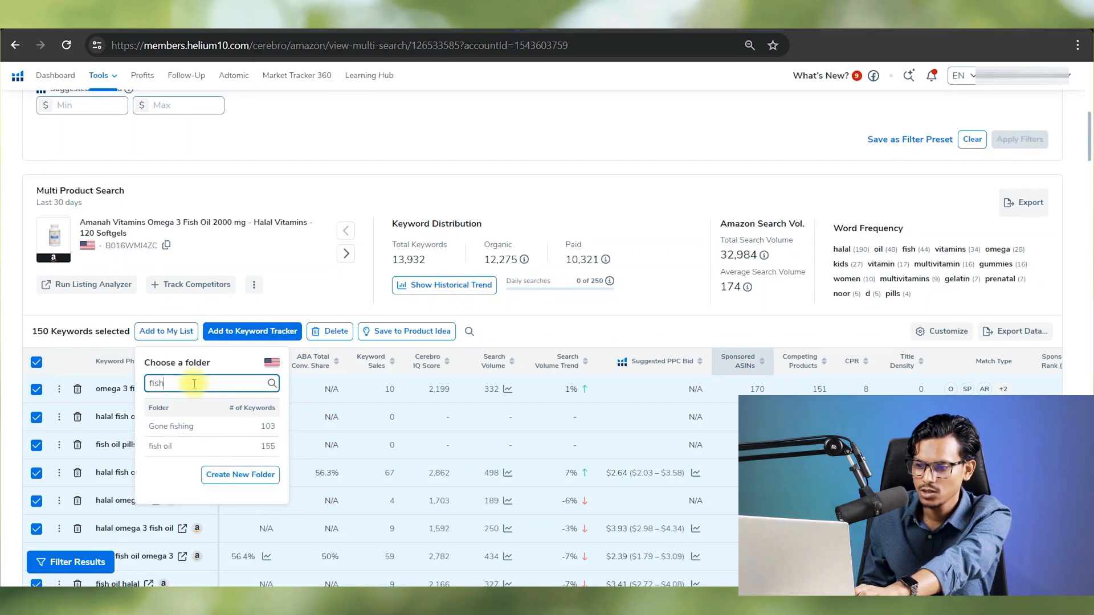
left_click(191, 447)
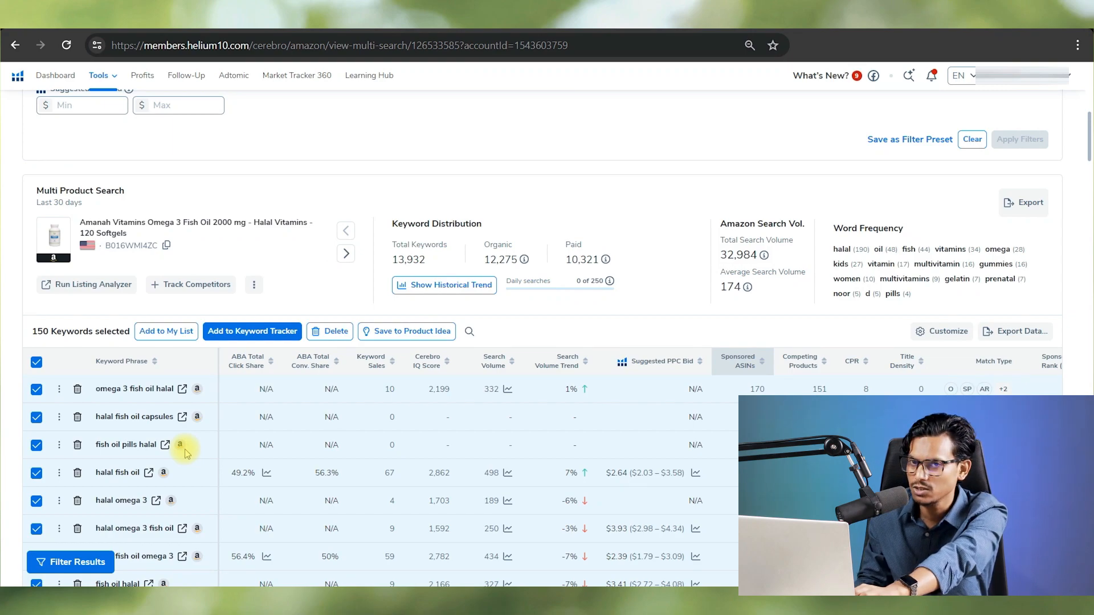
mouse_move(182, 453)
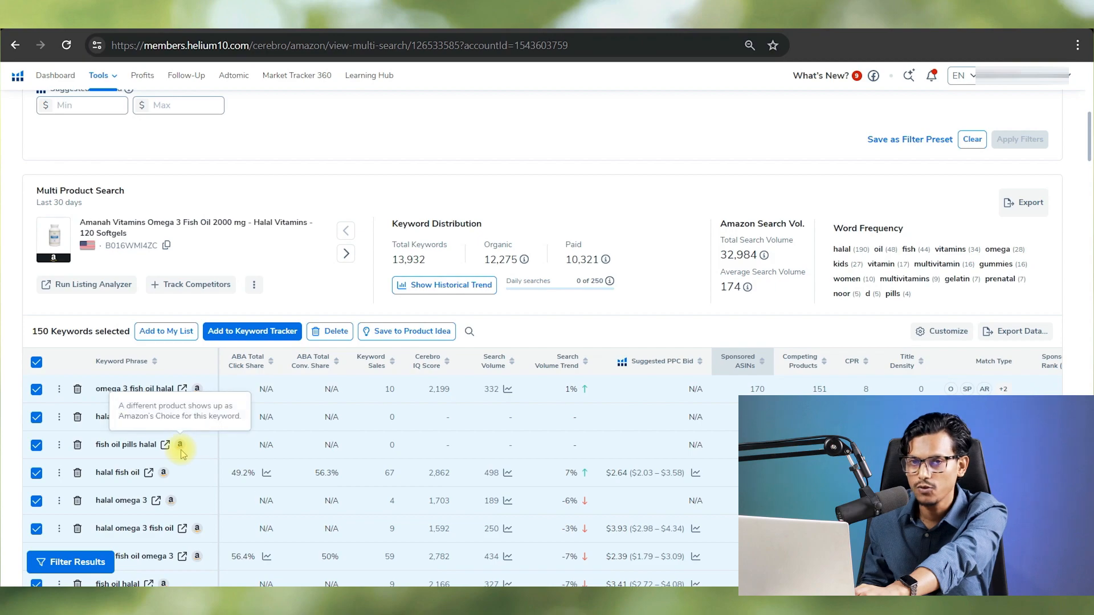
Open the My List page for saved keywords and dismiss the TACoS Tuesday announcement
scroll(288, 336, "up", 6)
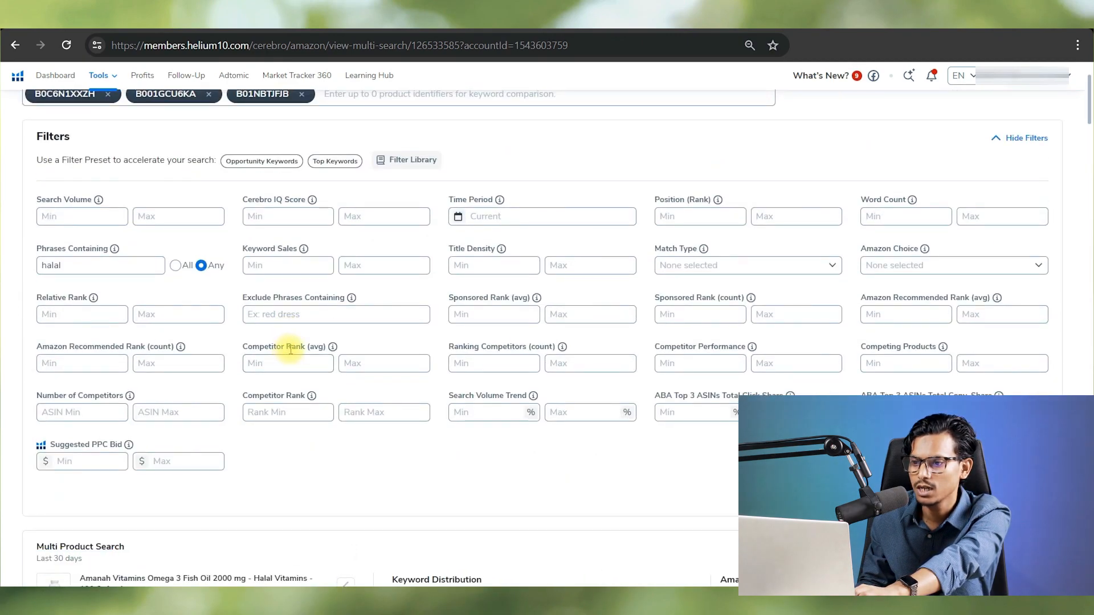
scroll(289, 350, "up", 2)
scroll(290, 350, "down", 6)
scroll(288, 349, "up", 6)
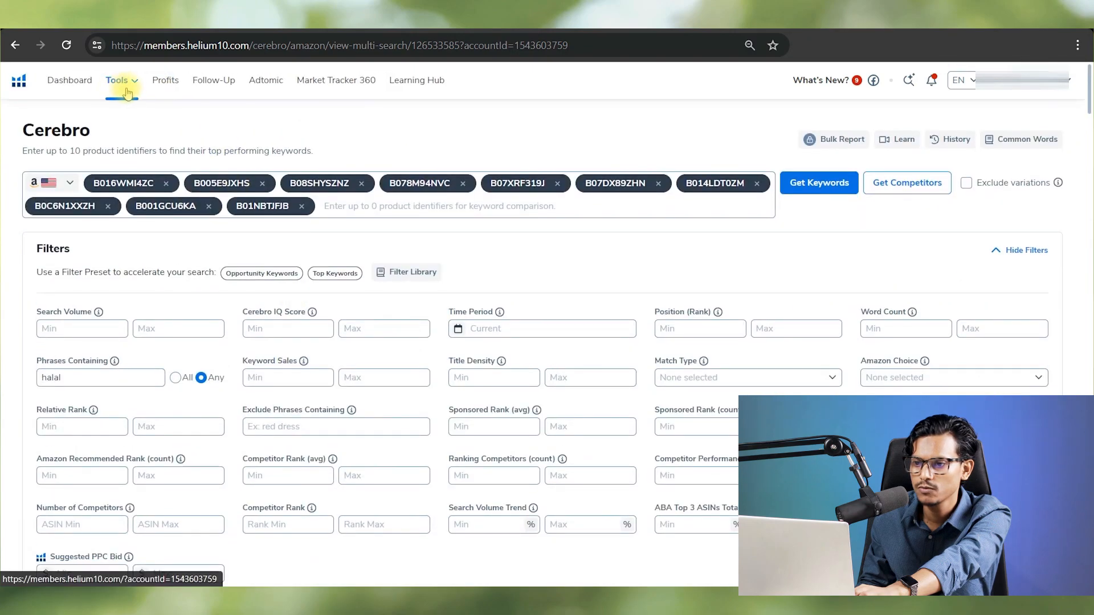
left_click(136, 86)
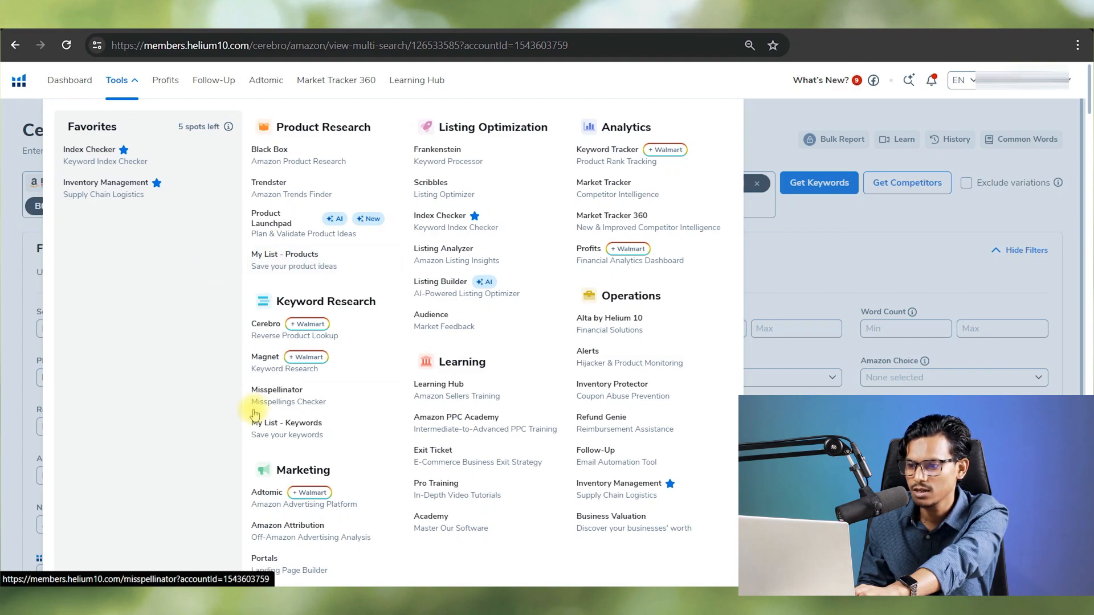
left_click(281, 423)
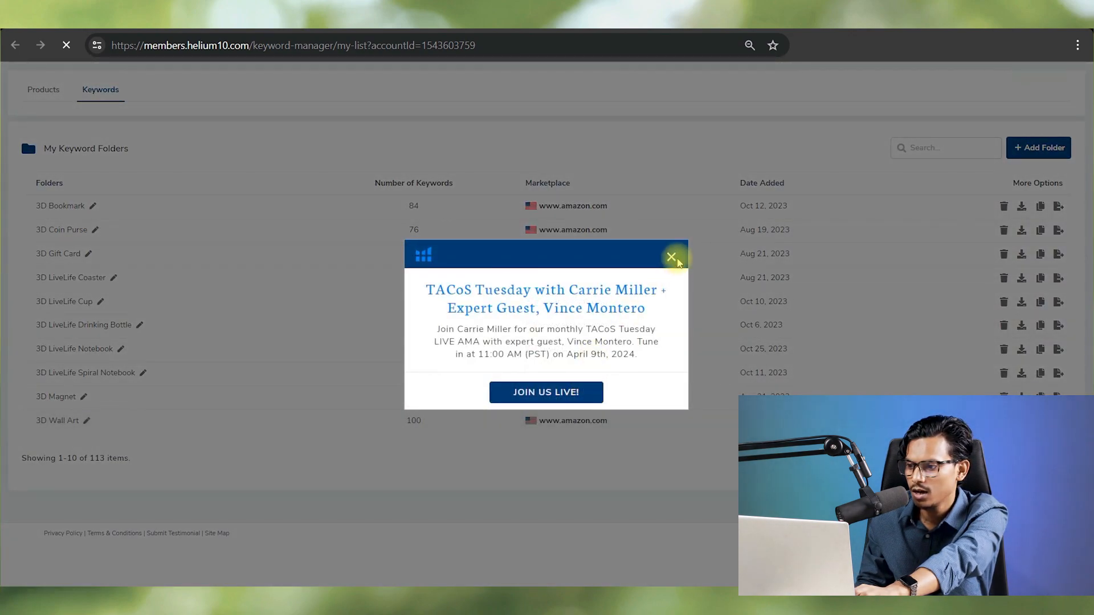
left_click(672, 258)
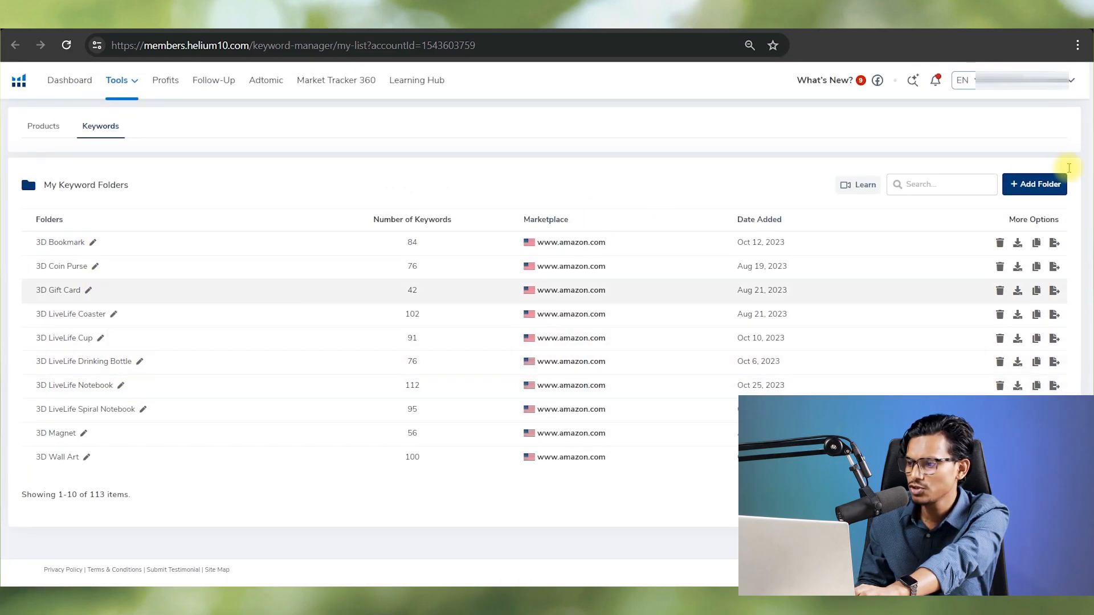
Find the "fish oil" keyword folder, download it as a CSV and open the downloaded file in Excel
left_click(924, 185)
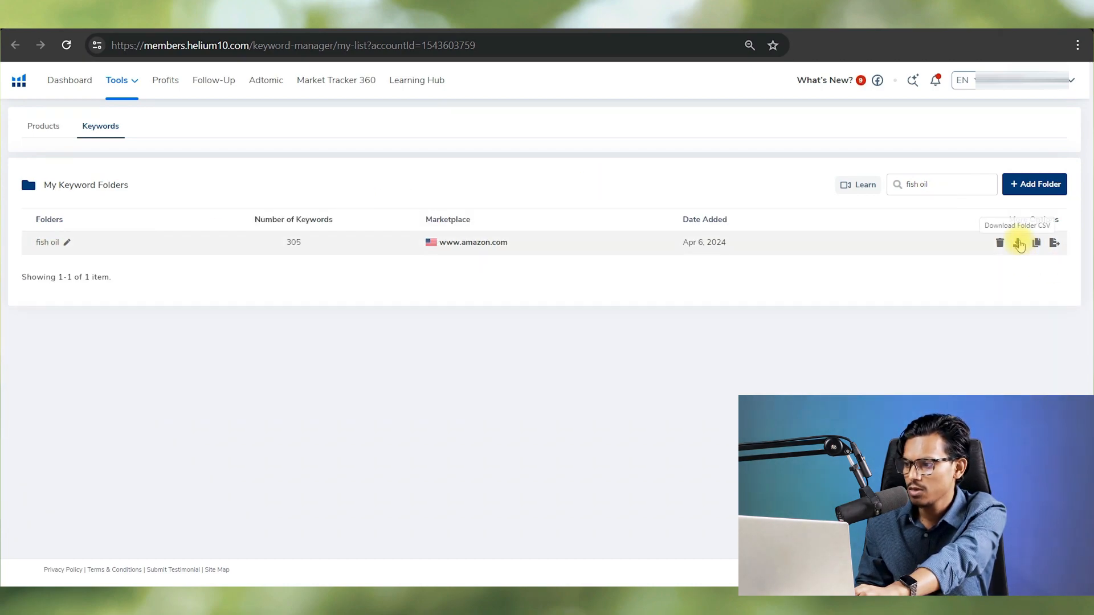
left_click(1018, 245)
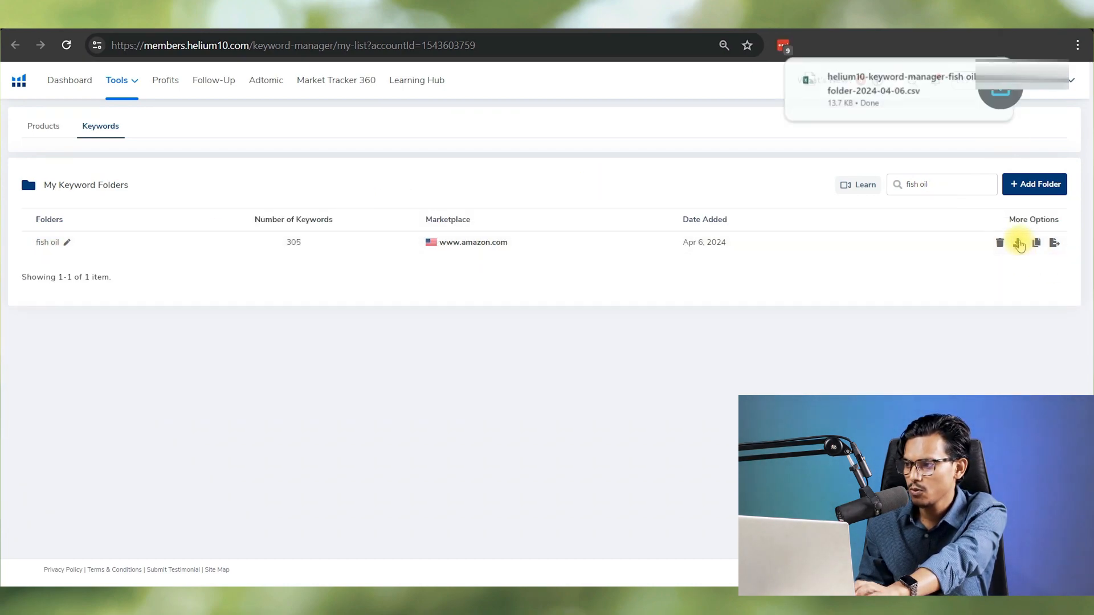
left_click(899, 85)
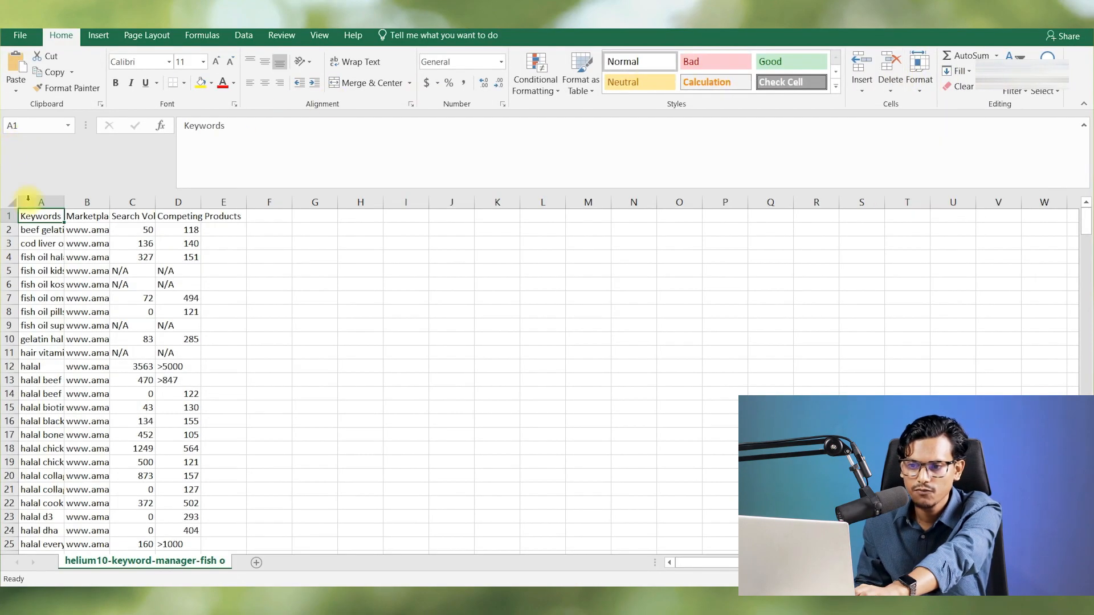
Widen the Keywords and Search Volume columns and delete the Marketplace column
left_click_drag(63, 208, 289, 205)
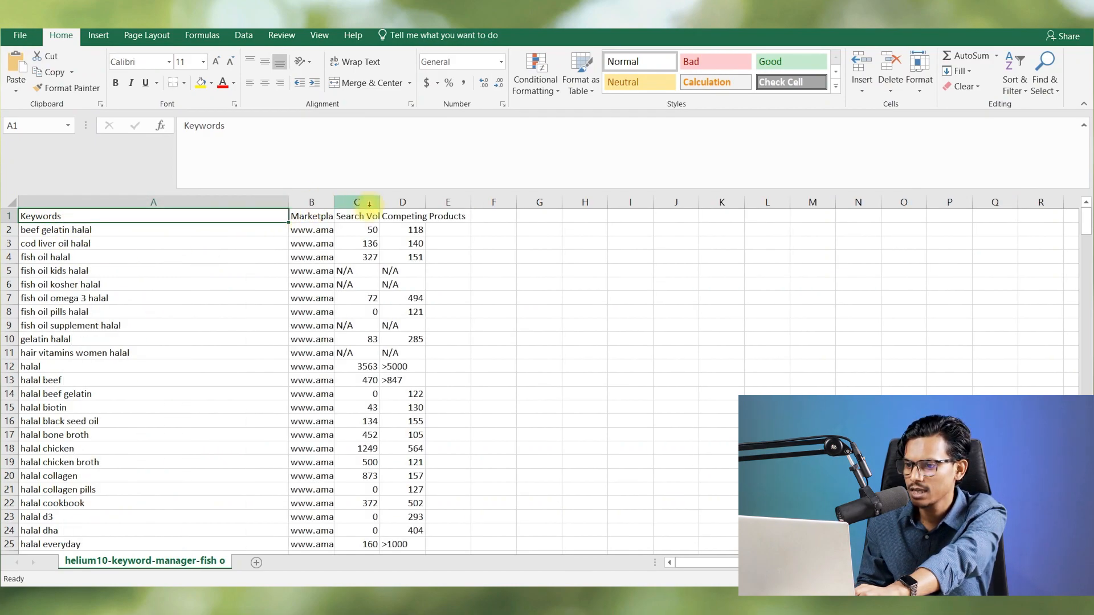
left_click_drag(425, 202, 553, 202)
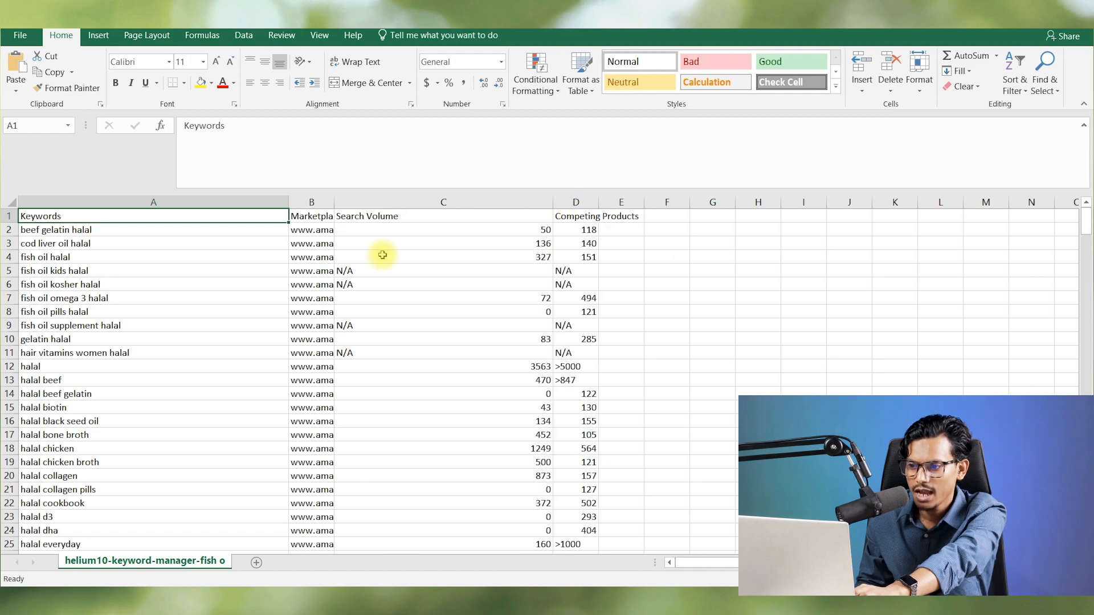
left_click(316, 202)
right_click(316, 203)
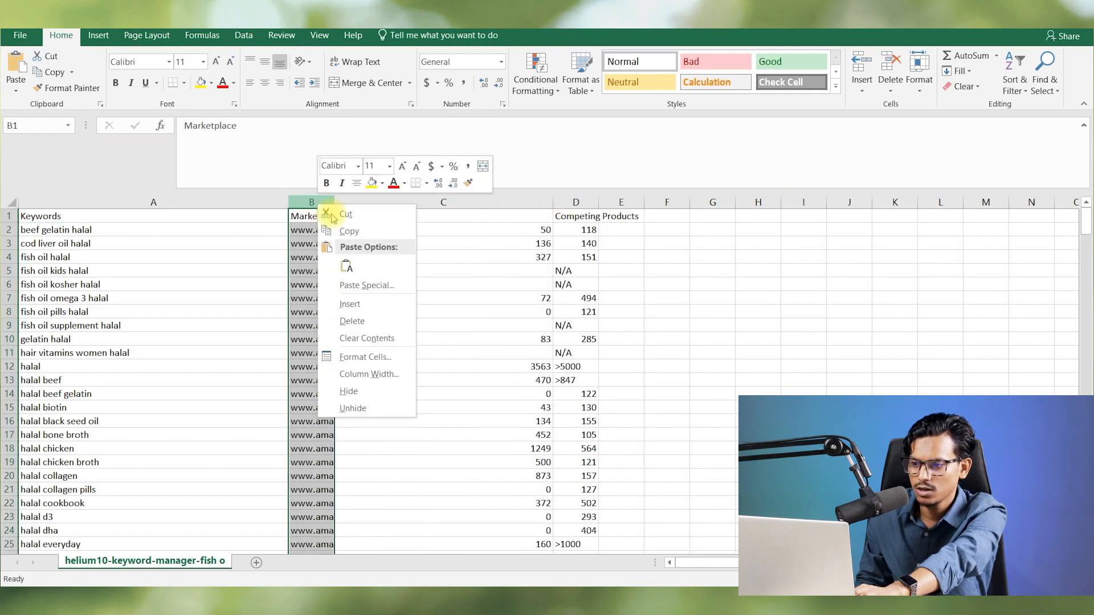
left_click(370, 320)
right_click(258, 202)
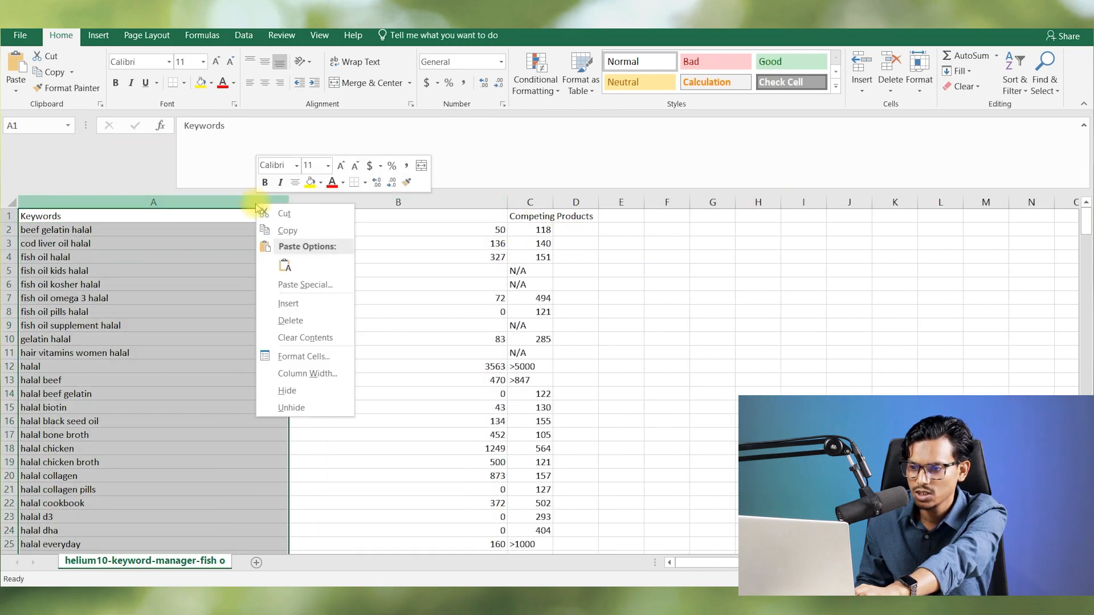
key("Escape")
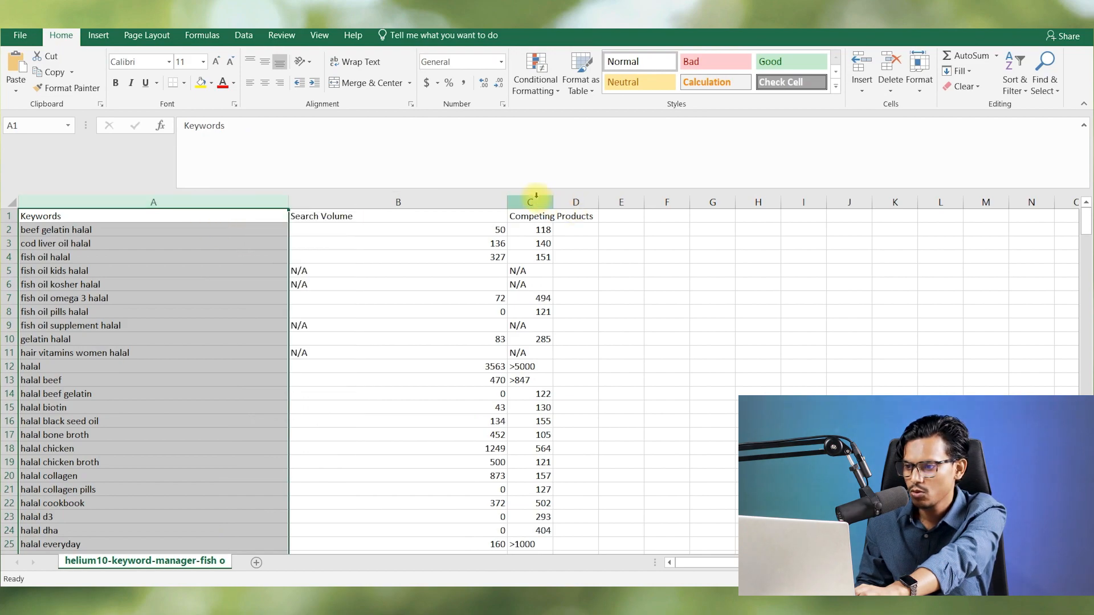
right_click(272, 207)
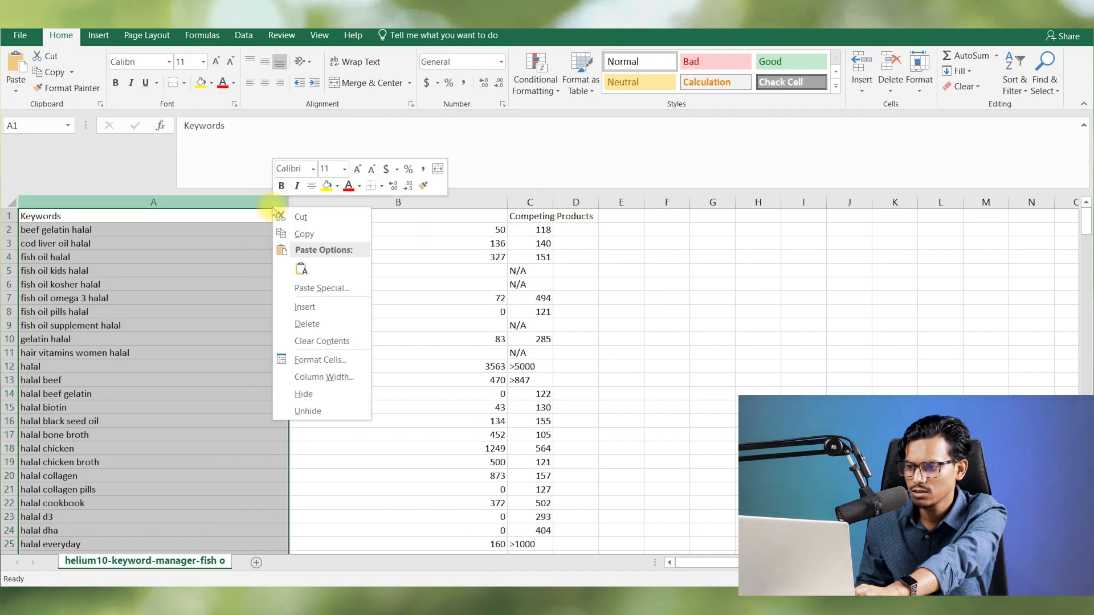
key("Escape")
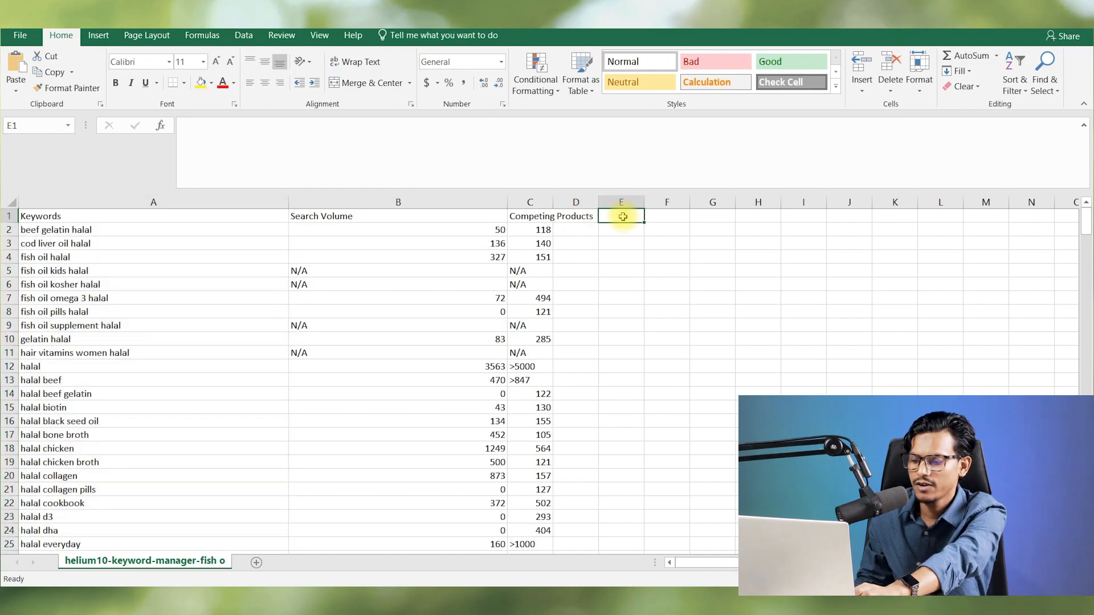
Add a "relevency" column header in cell E1 of the keyword sheet
left_click(626, 217)
type("l")
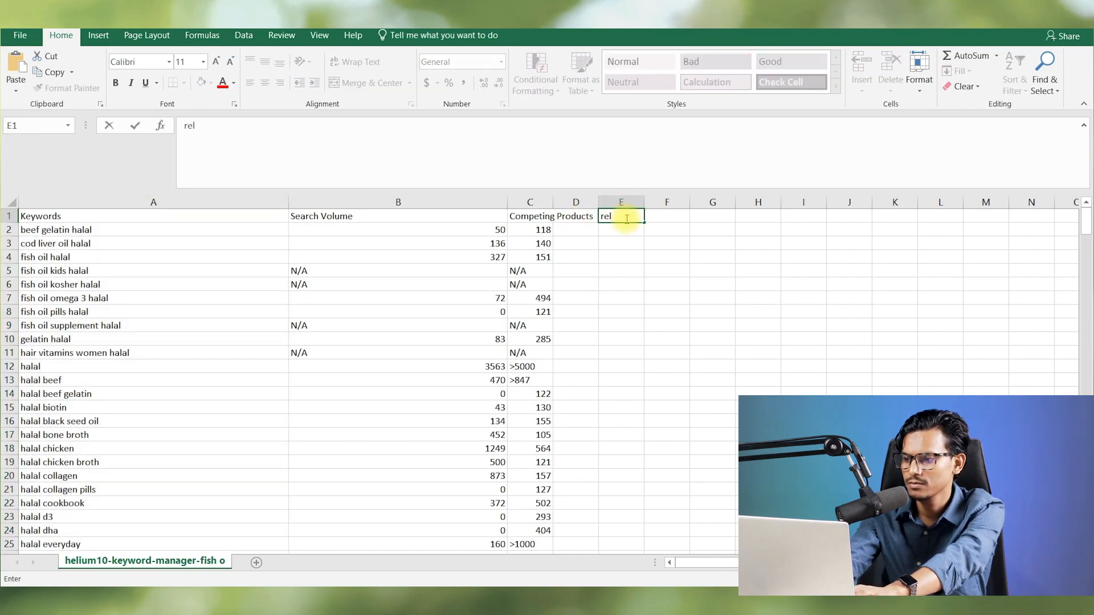
type("evency")
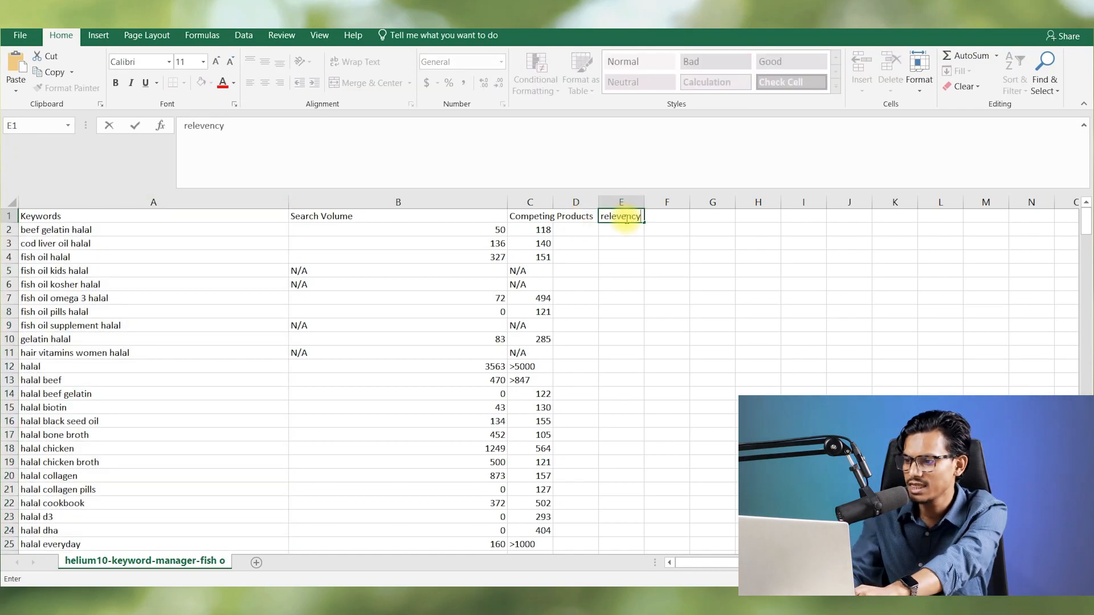
left_click(106, 232)
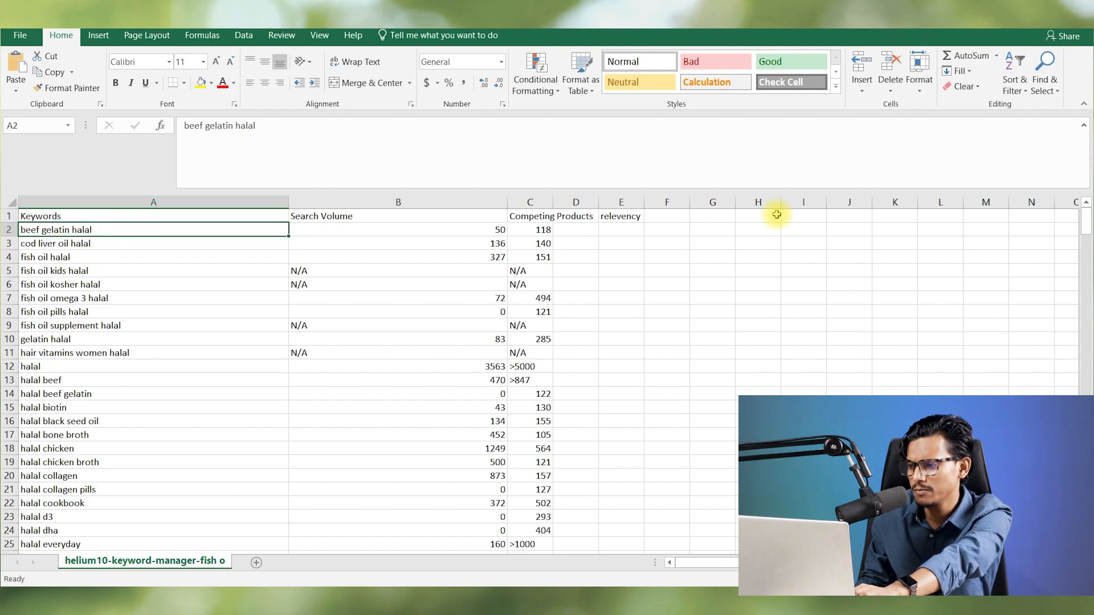
Rate the keywords' relevancy in column E: 2 for "beef gelatin halal", 1 for "fish oil halal" and 3 for "cod liver oil halal"
left_click(624, 229)
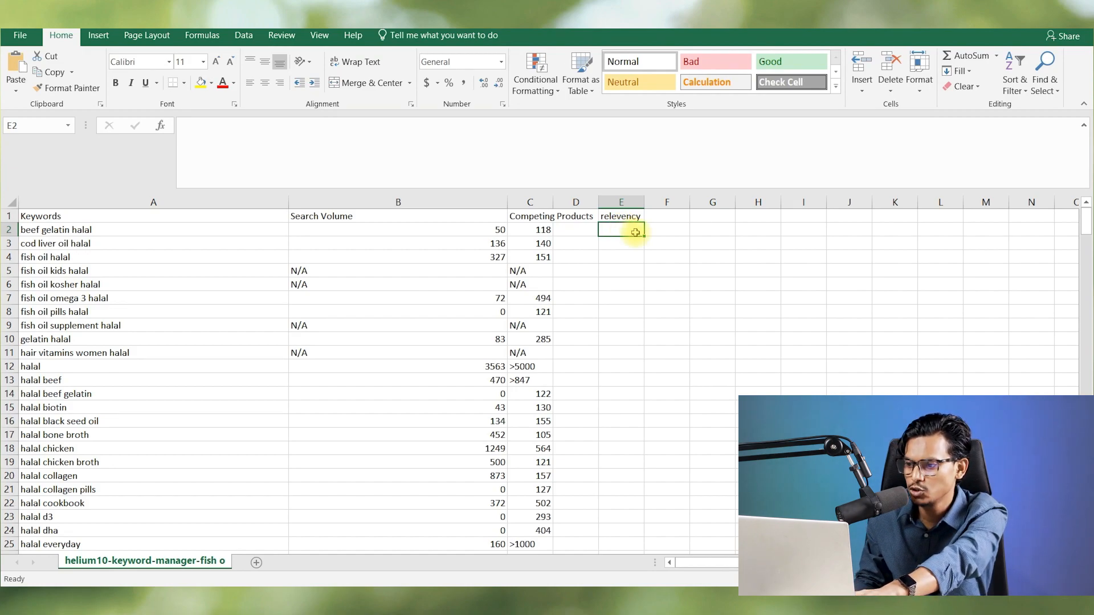
type("2")
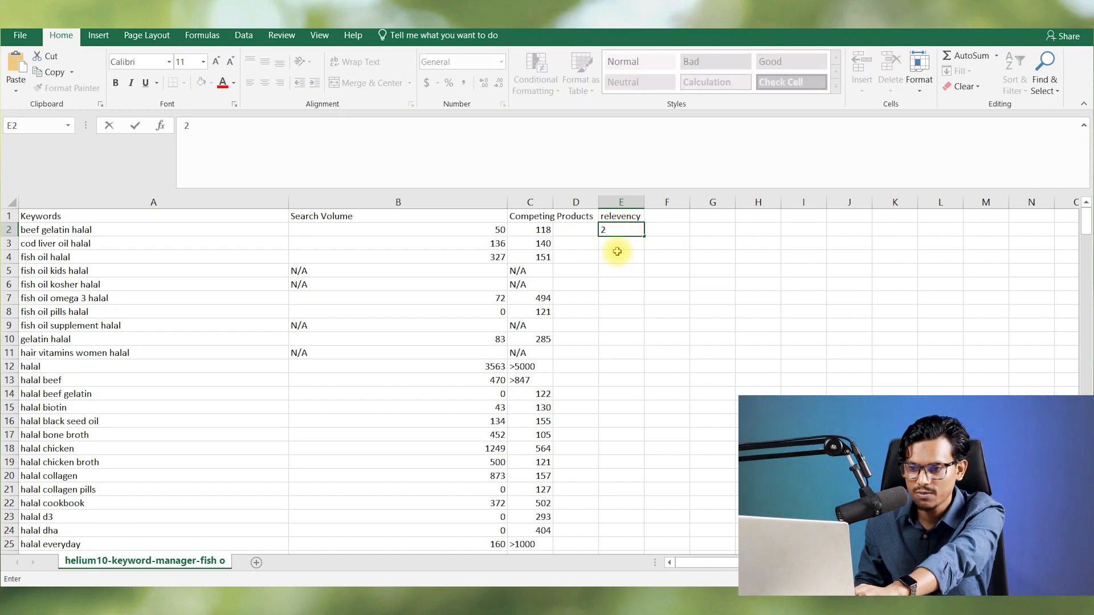
left_click(758, 312)
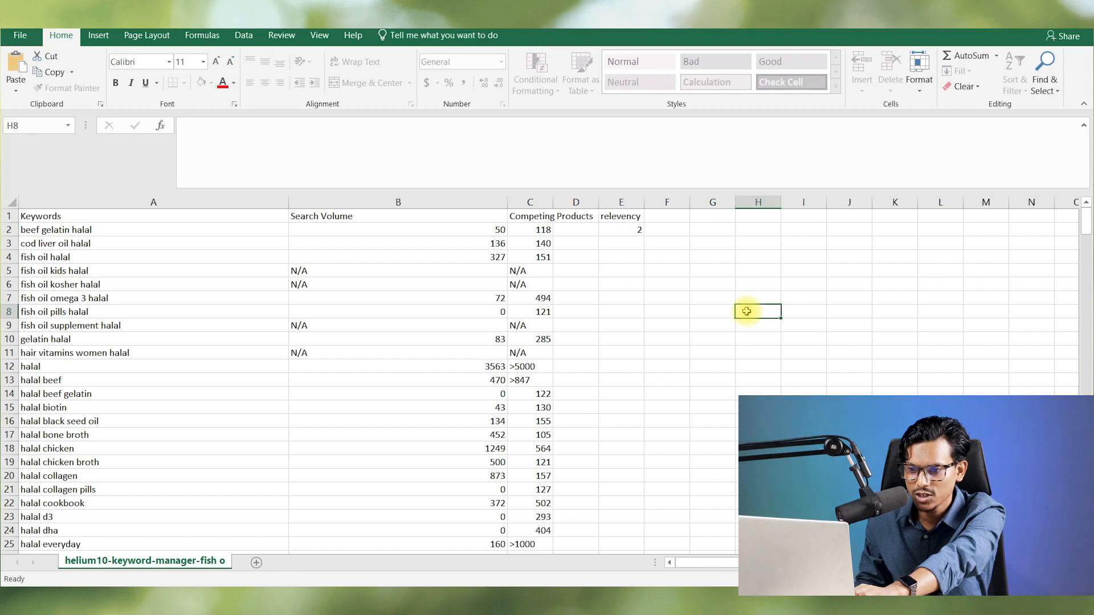
left_click(138, 257)
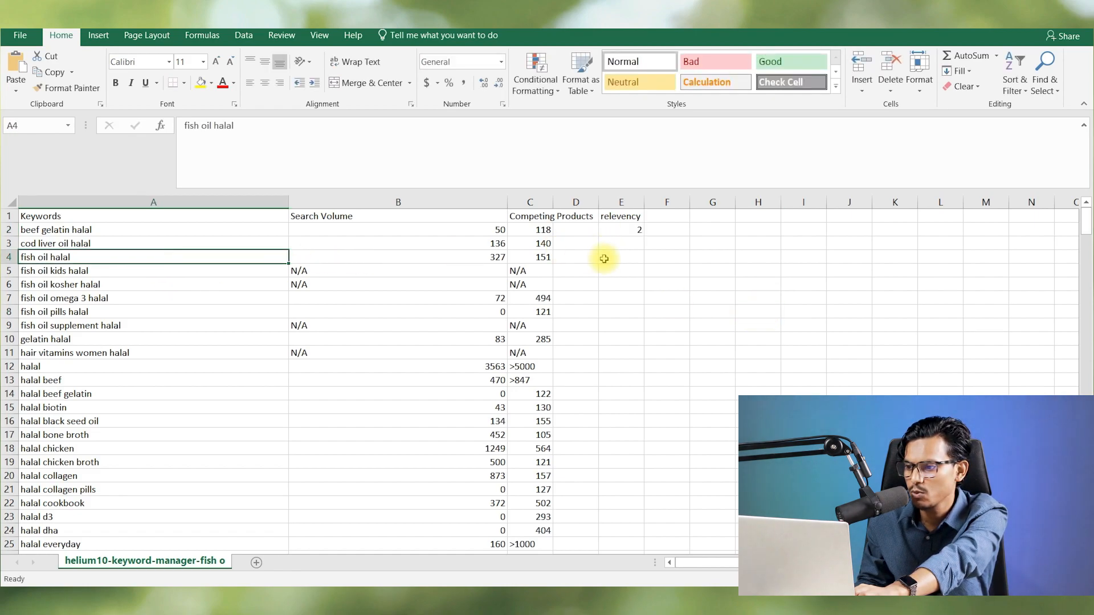
left_click(633, 257)
type("1")
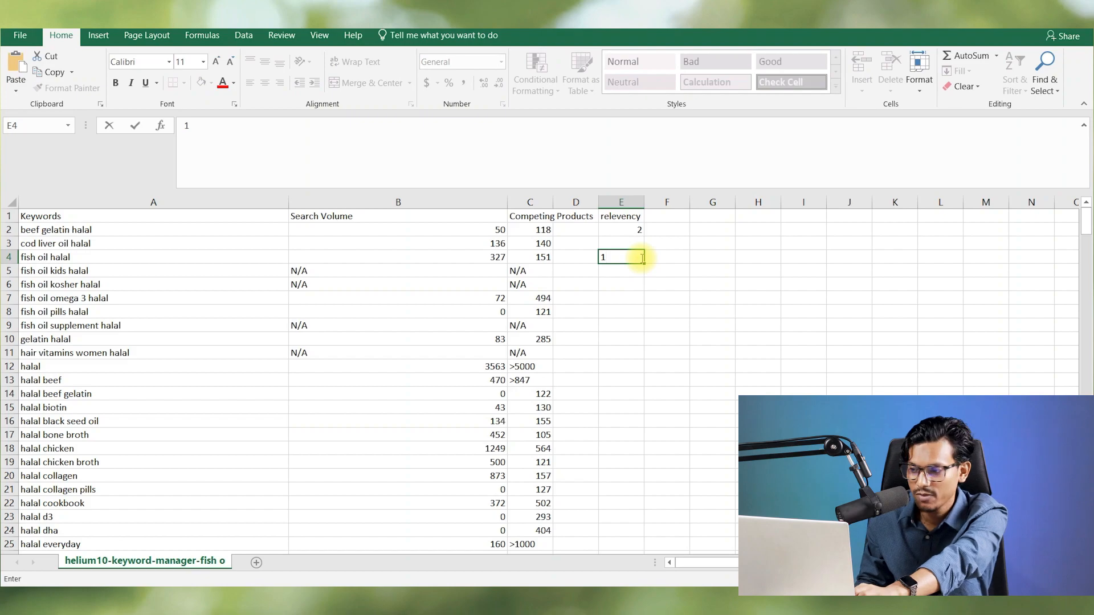
left_click(106, 245)
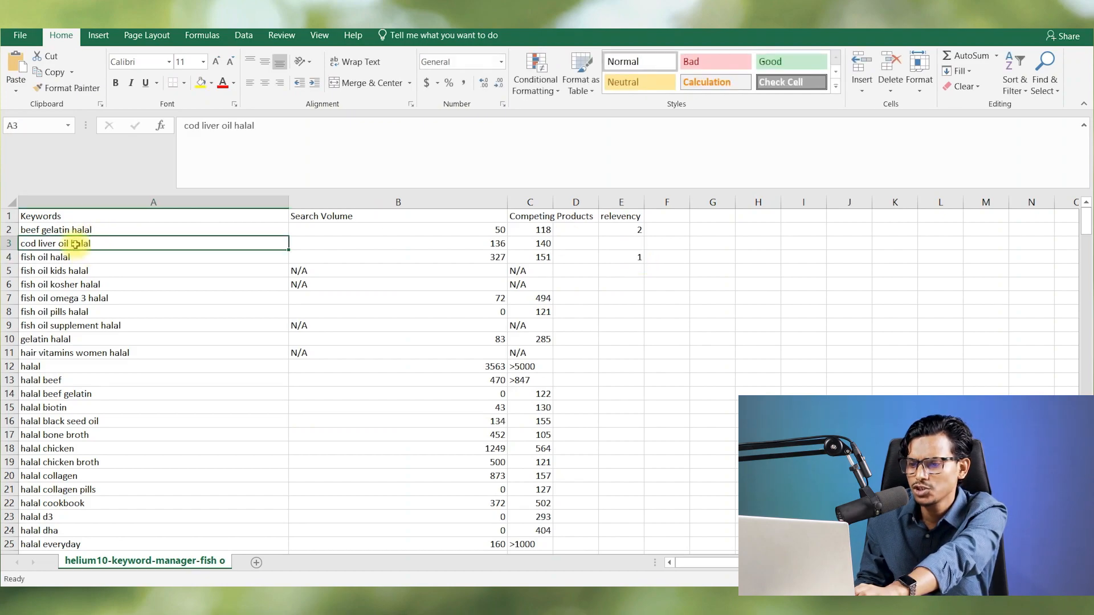
left_click(616, 246)
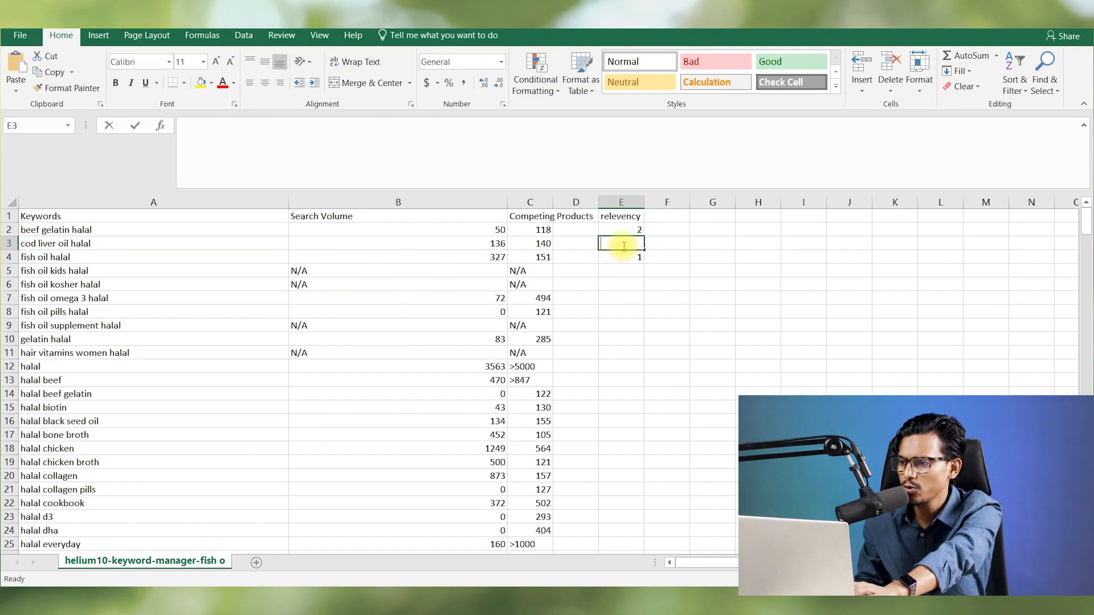
type("3")
left_click(647, 297)
left_click(631, 260)
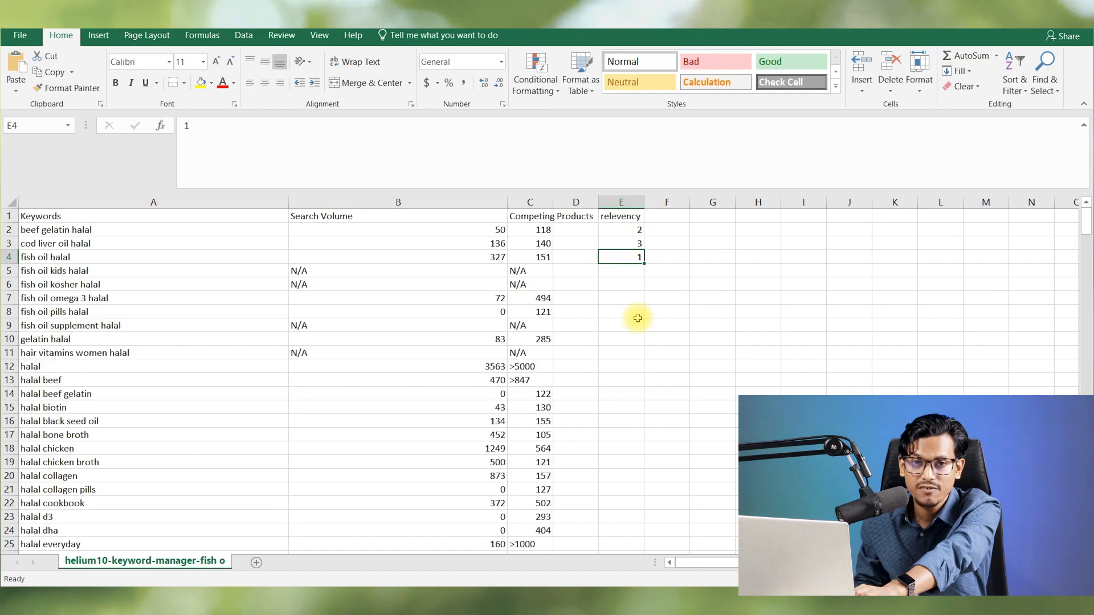
scroll(205, 393, "down", 7)
scroll(205, 398, "up", 7)
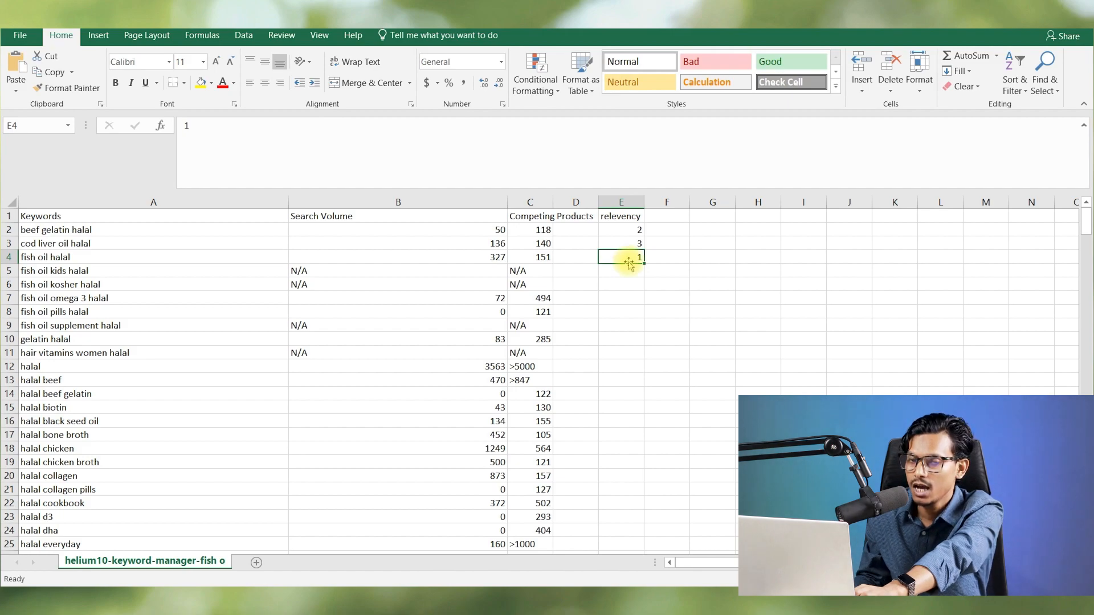
left_click(631, 229)
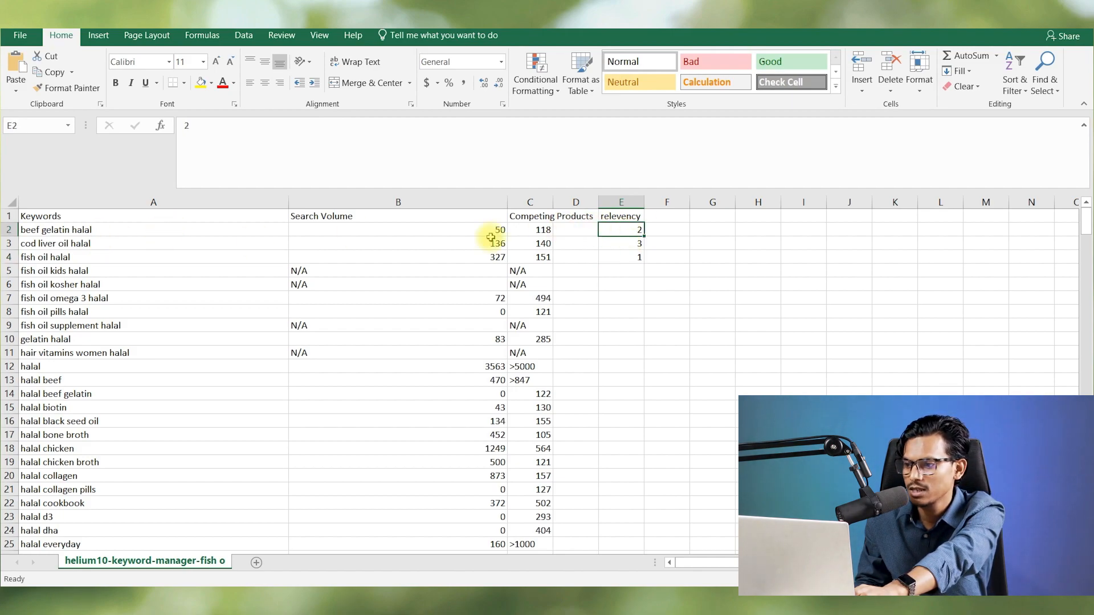
left_click(631, 245)
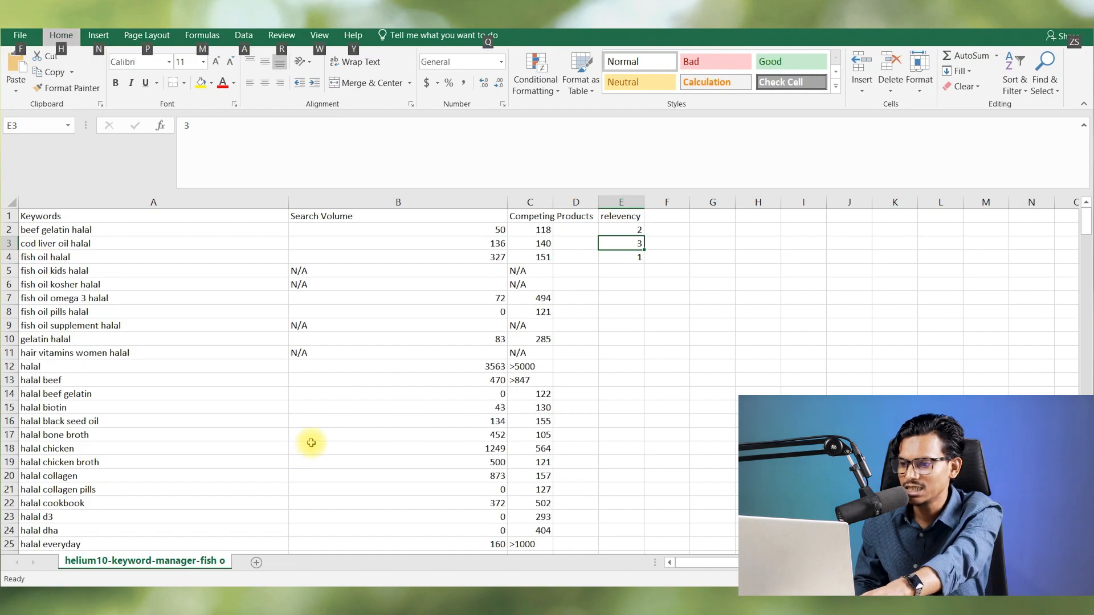
Switch to the "Fish Oil - GFN" Google Sheet and examine the KW List with its search volume and relevancy ratings
key("alt+Tab")
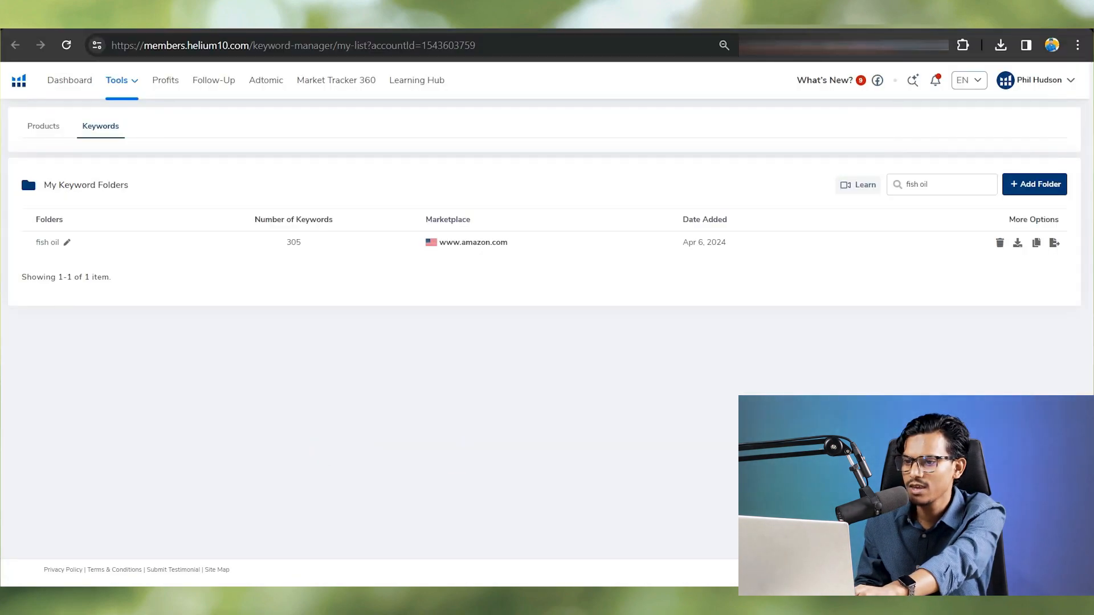
left_click(741, 22)
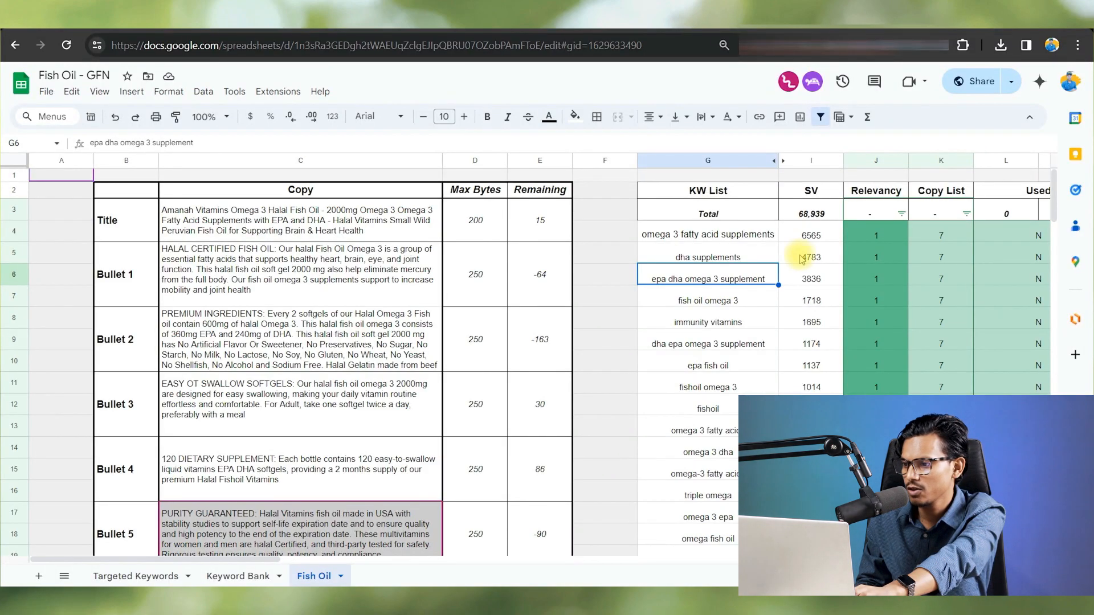
left_click(711, 161)
left_click(728, 279)
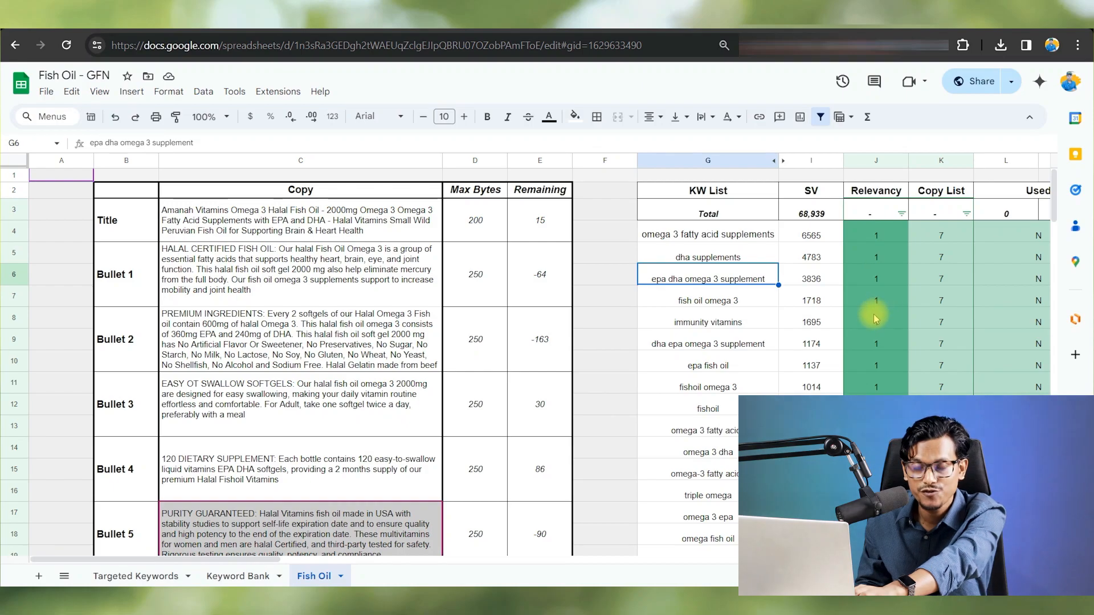
scroll(736, 260, "down", 5)
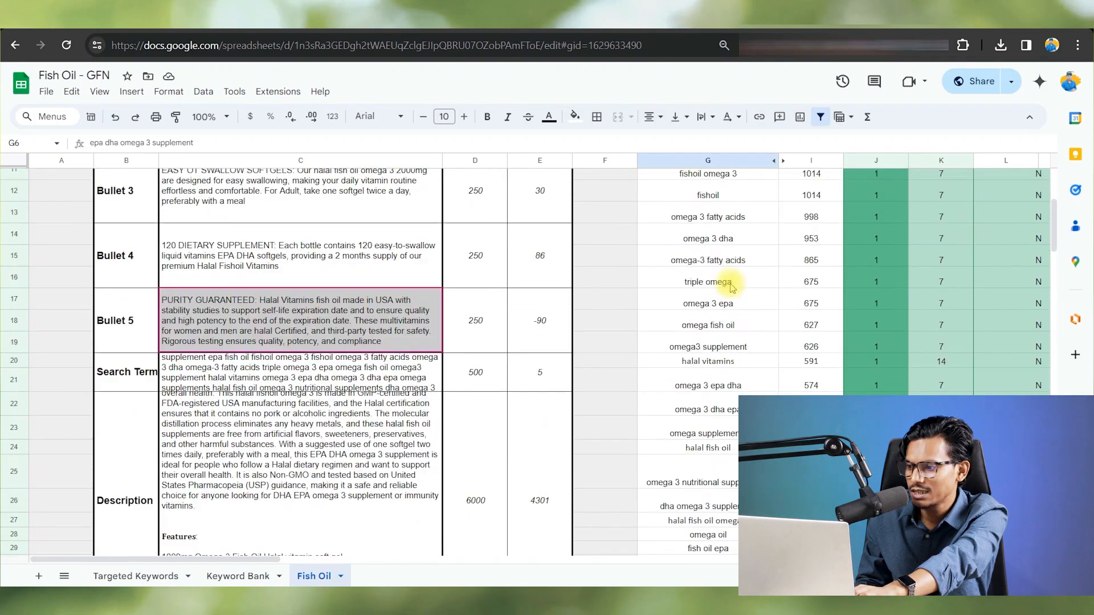
scroll(735, 267, "up", 3)
left_click(730, 290)
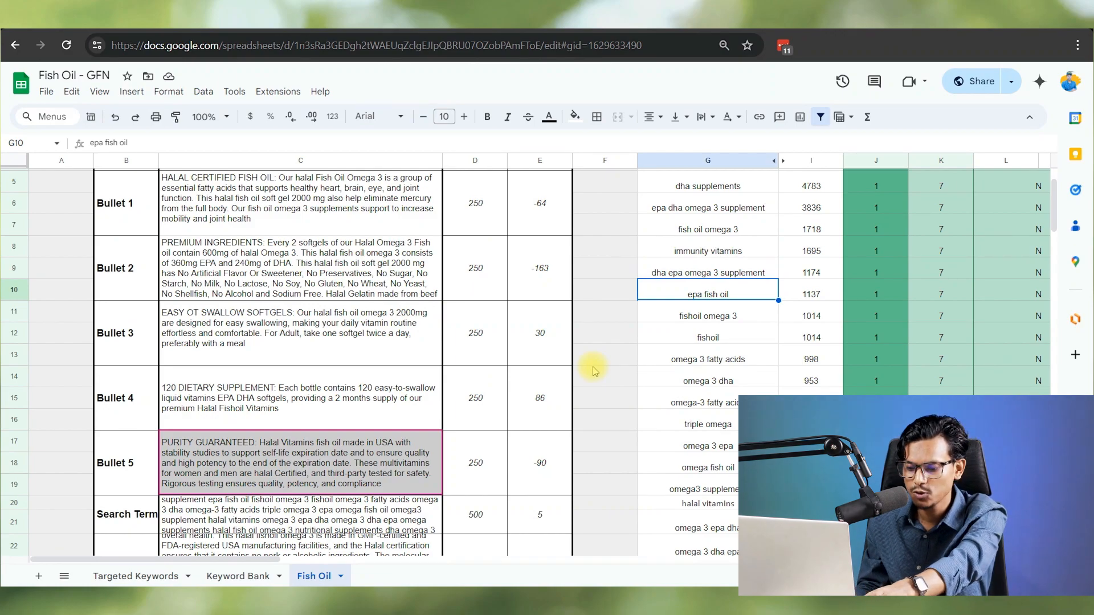
Switch to Amazon Seller Central and open Brand Analytics
key("alt+Tab")
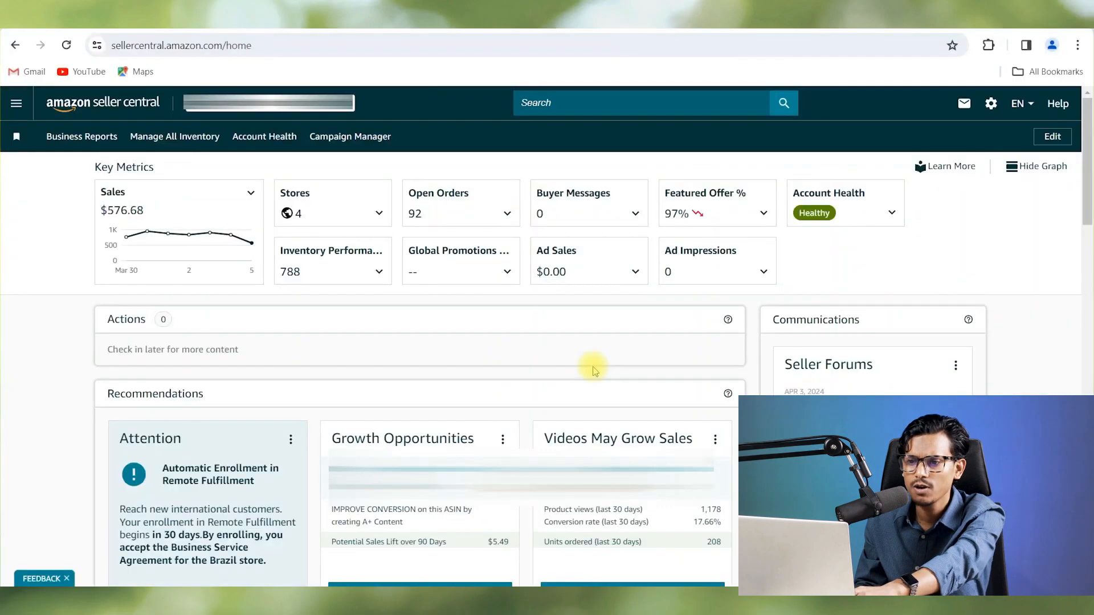
left_click(13, 106)
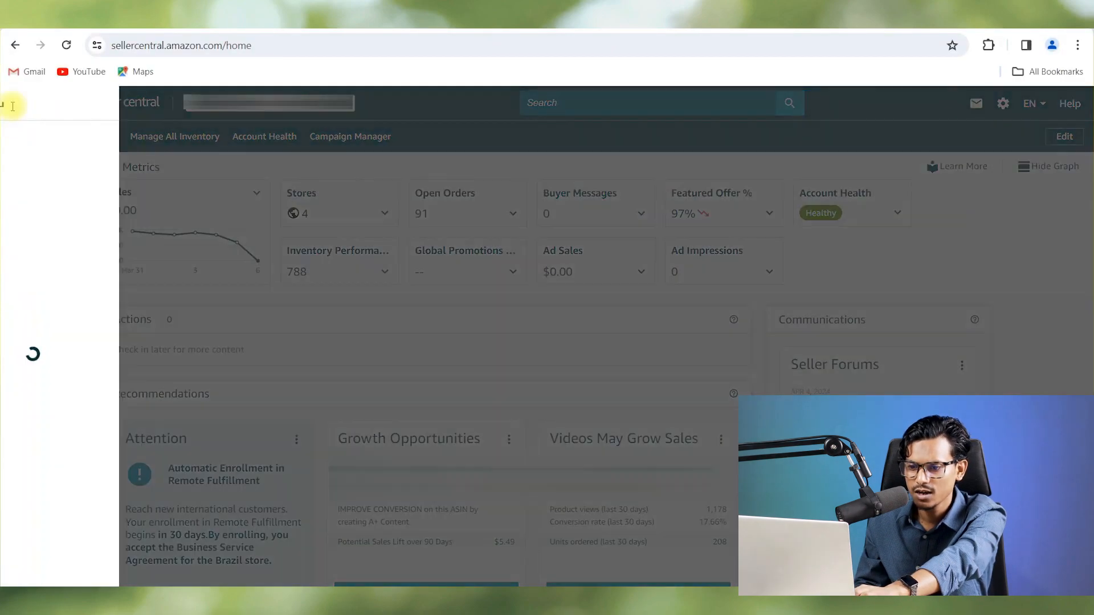
mouse_move(67, 479)
mouse_move(49, 508)
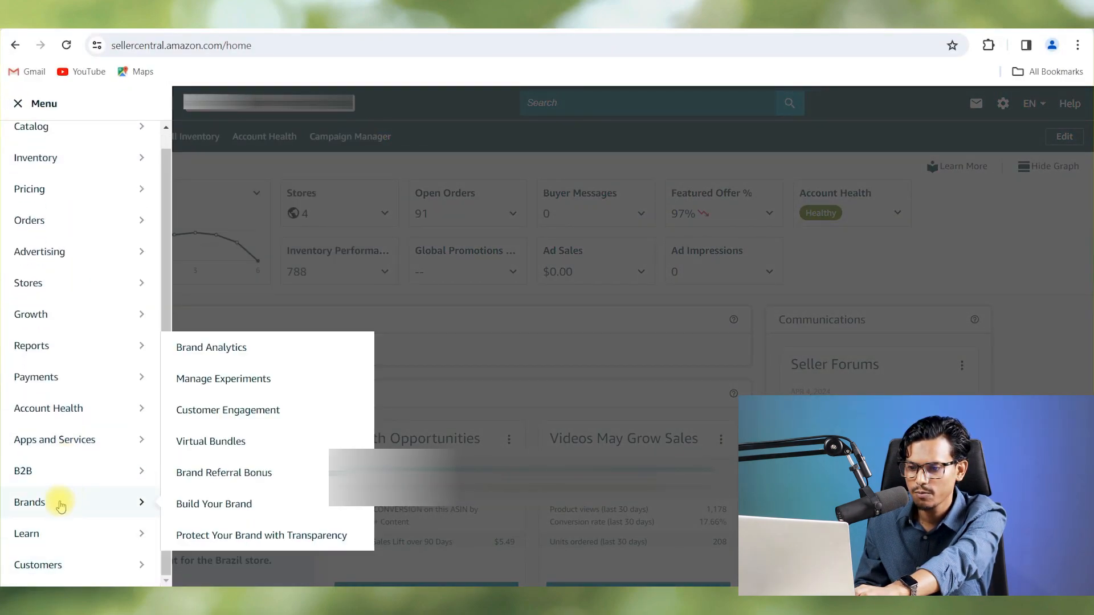
left_click(249, 356)
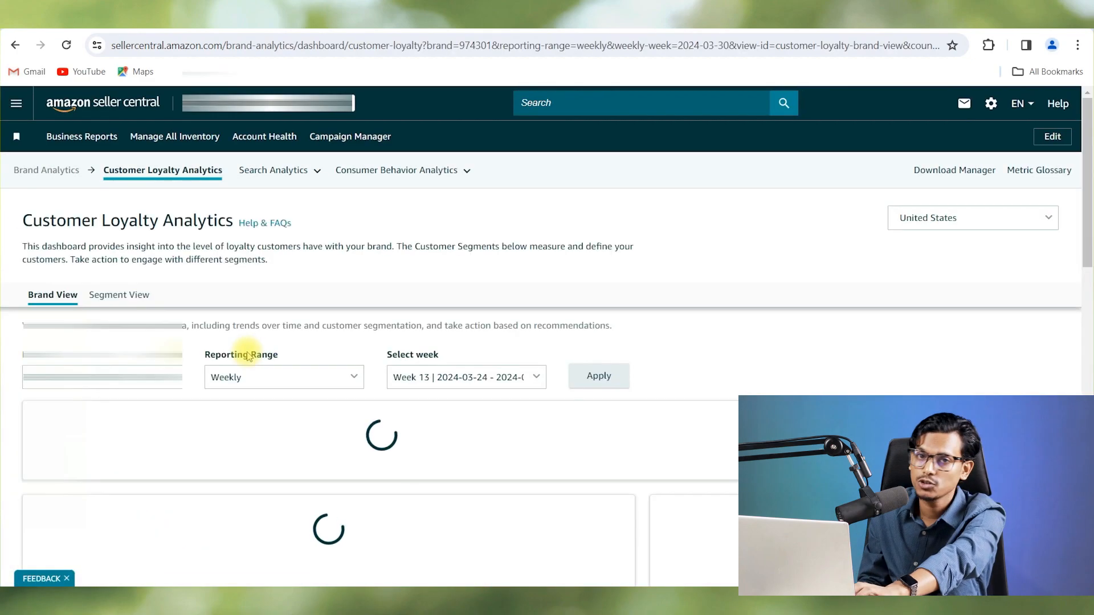
Examine the Brand View and Segment View of the Customer Loyalty Analytics dashboard
scroll(350, 349, "down", 4)
scroll(151, 288, "up", 4)
left_click(114, 294)
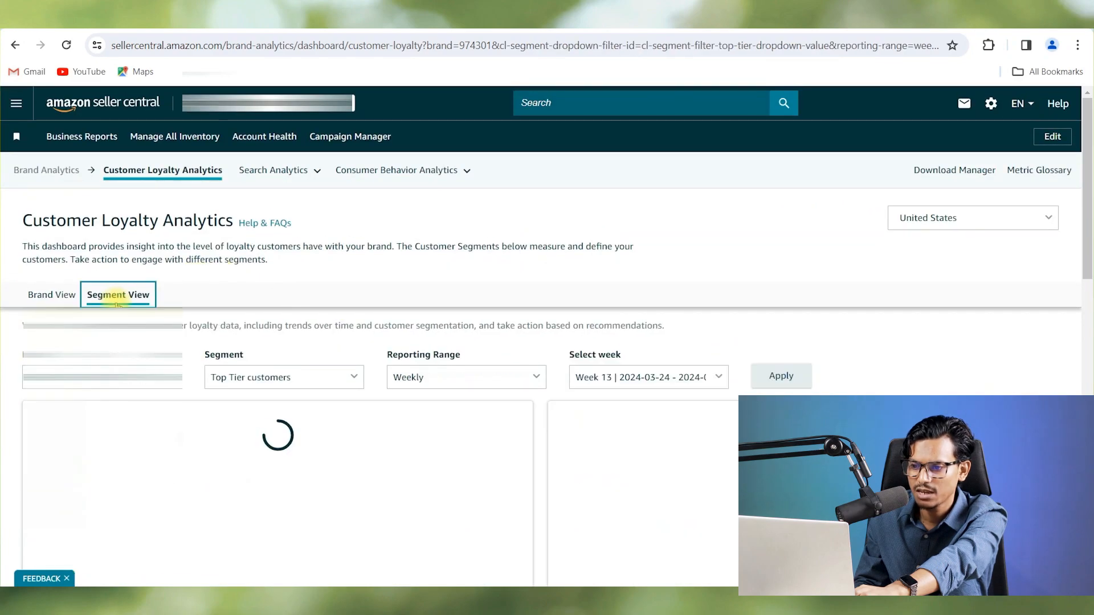
left_click(50, 295)
scroll(160, 312, "down", 1)
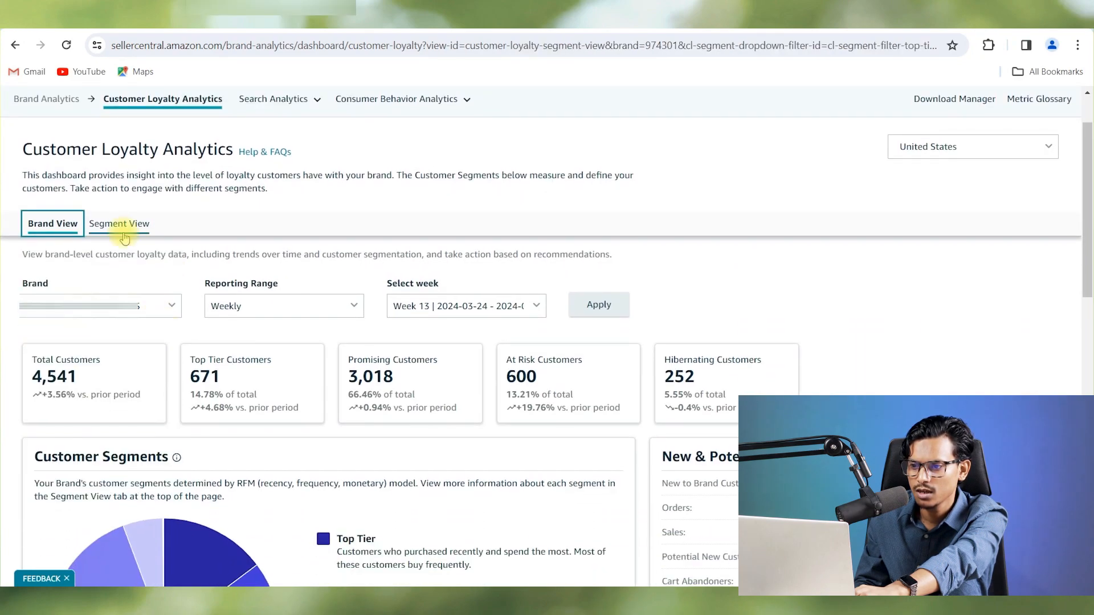
left_click(118, 223)
Open the Search Query Performance dashboard in its ASIN View
left_click(300, 100)
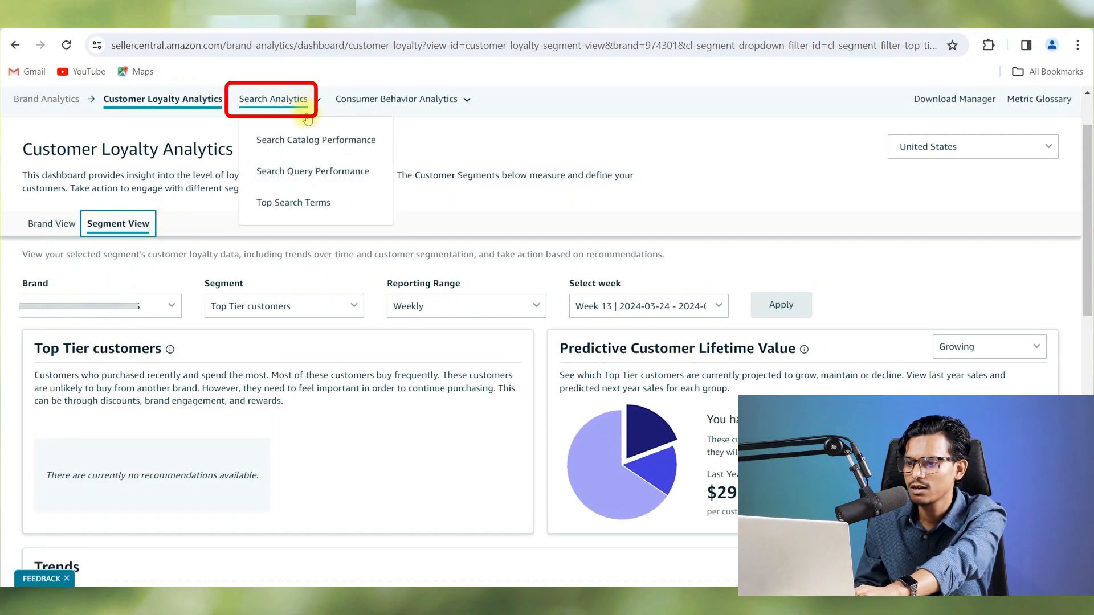
left_click(318, 171)
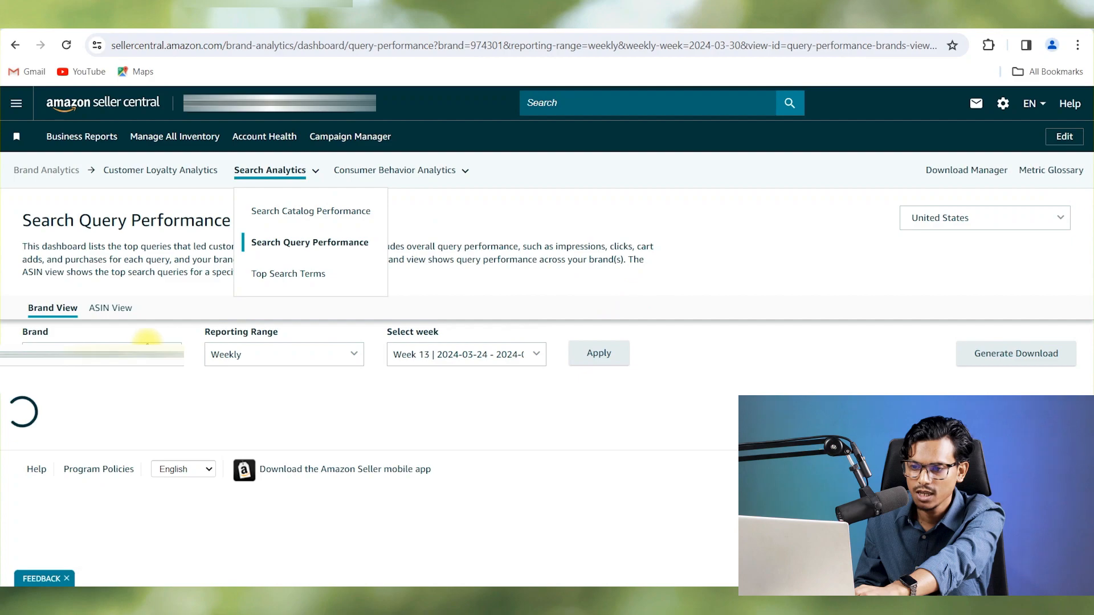
left_click(127, 309)
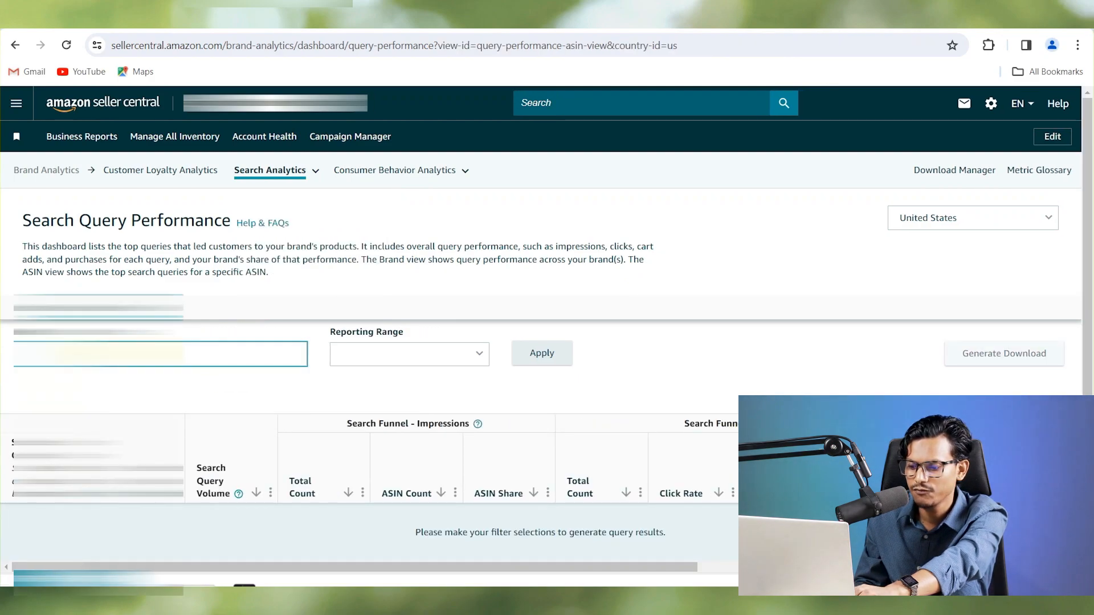
Generate the 2024 monthly query results for the Halal Fish Oil 1000mg product and review the listed search queries
left_click(120, 354)
key("ctrl+v")
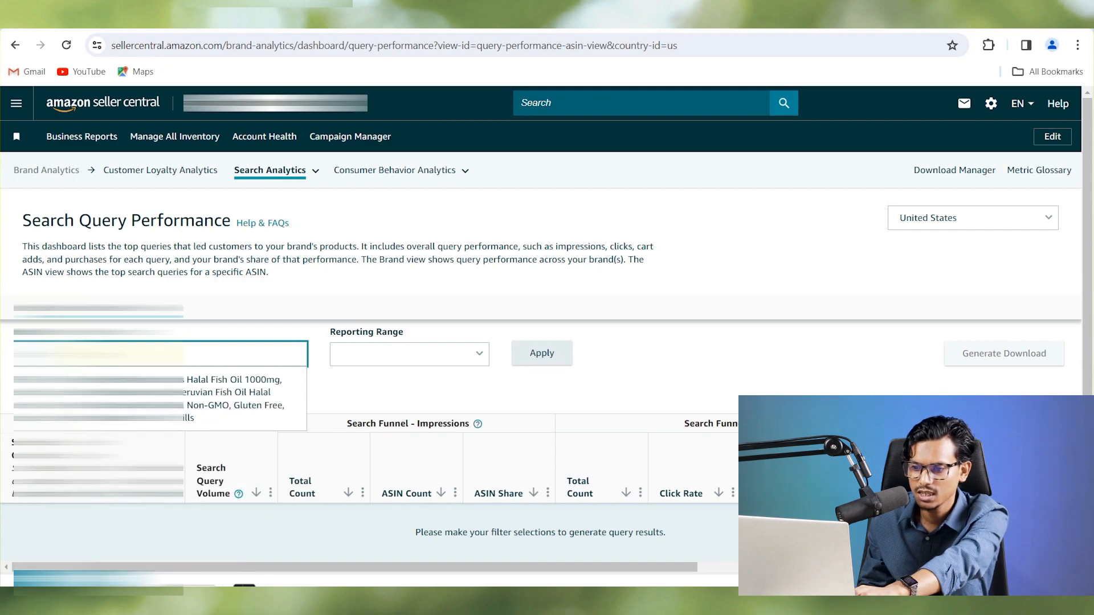
left_click(280, 377)
left_click(404, 356)
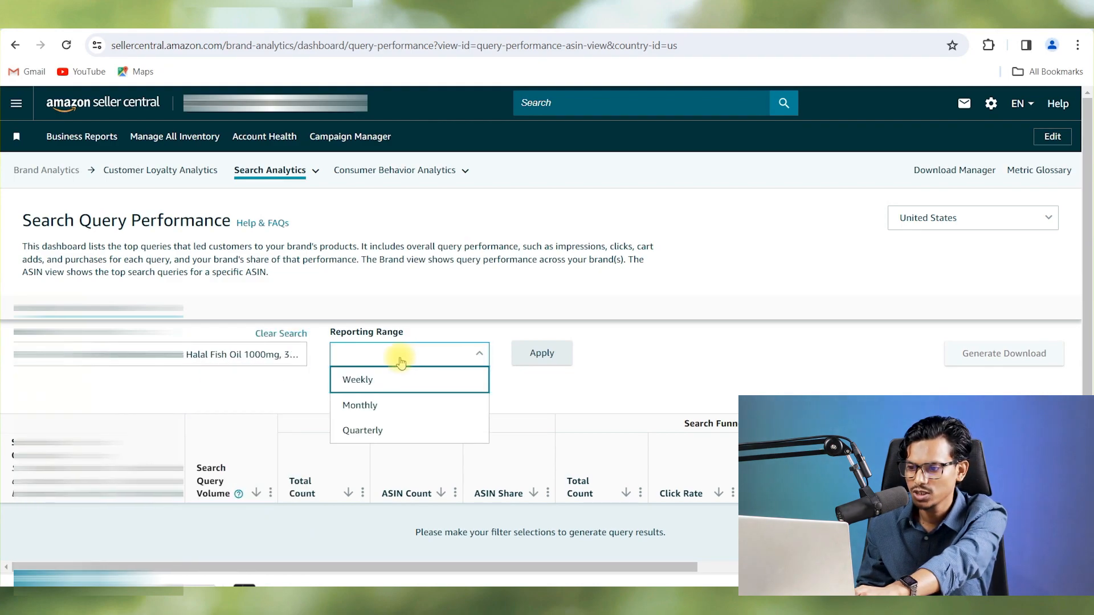
left_click(379, 405)
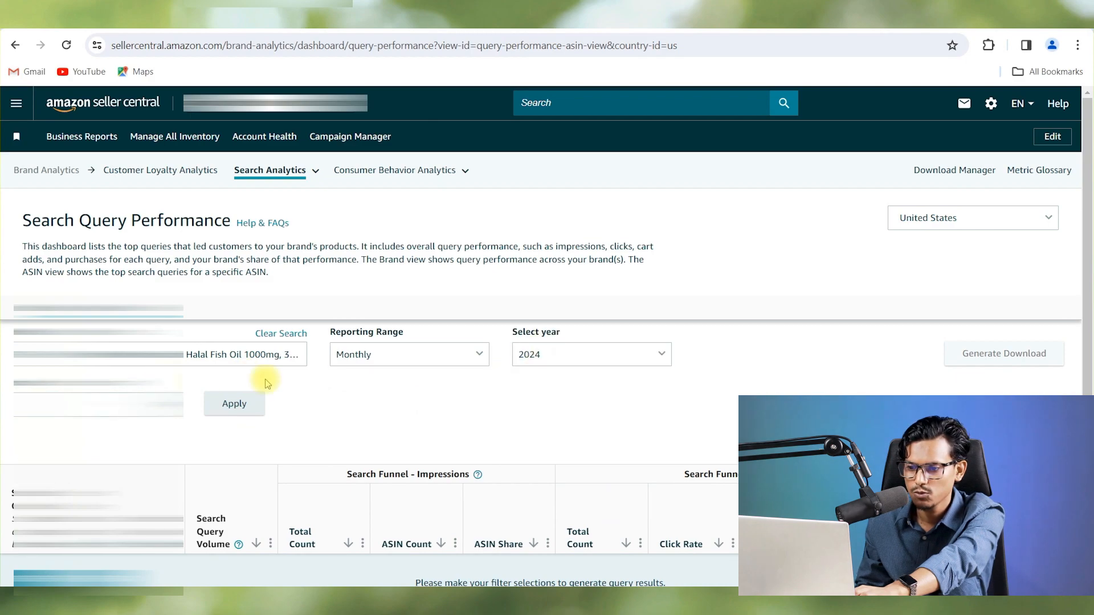
left_click(234, 402)
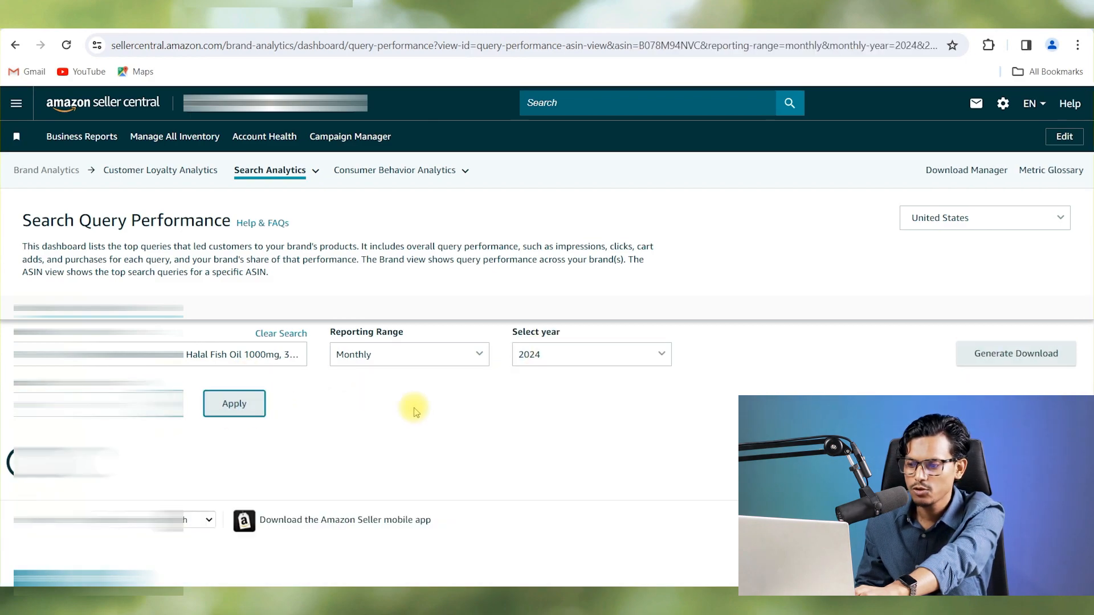
scroll(435, 289, "down", 7)
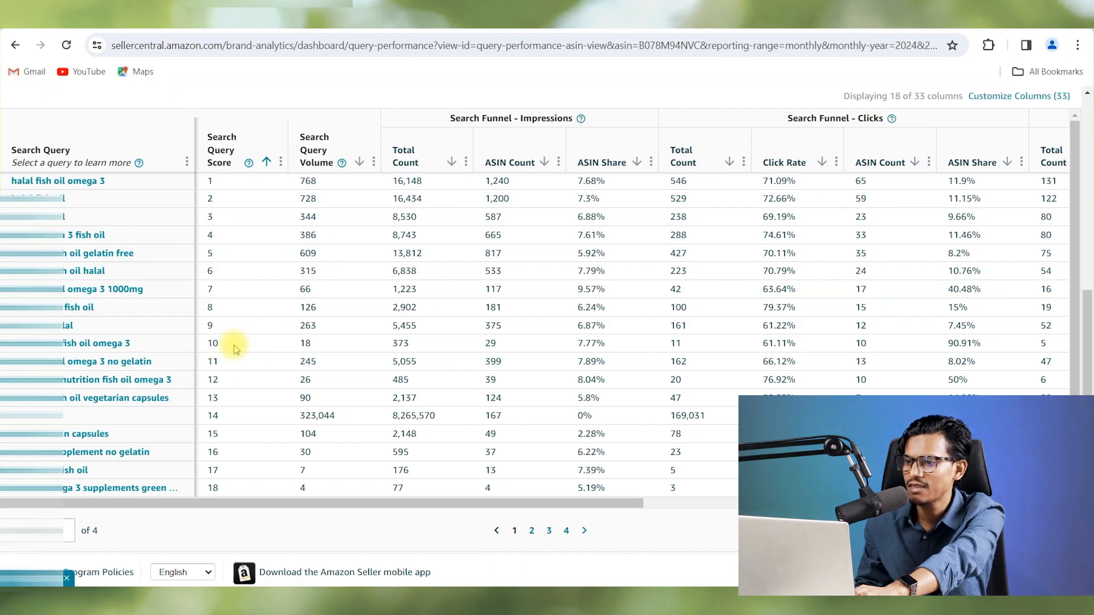
scroll(236, 349, "up", 6)
Open the Top Search Terms dashboard in Search Analytics
mouse_move(307, 174)
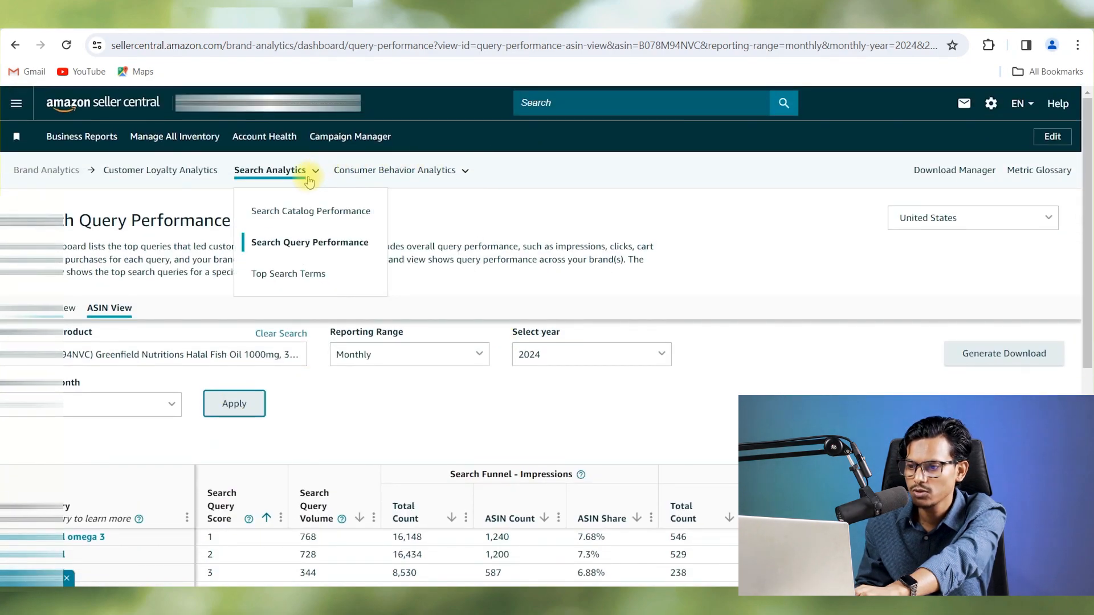
left_click(288, 273)
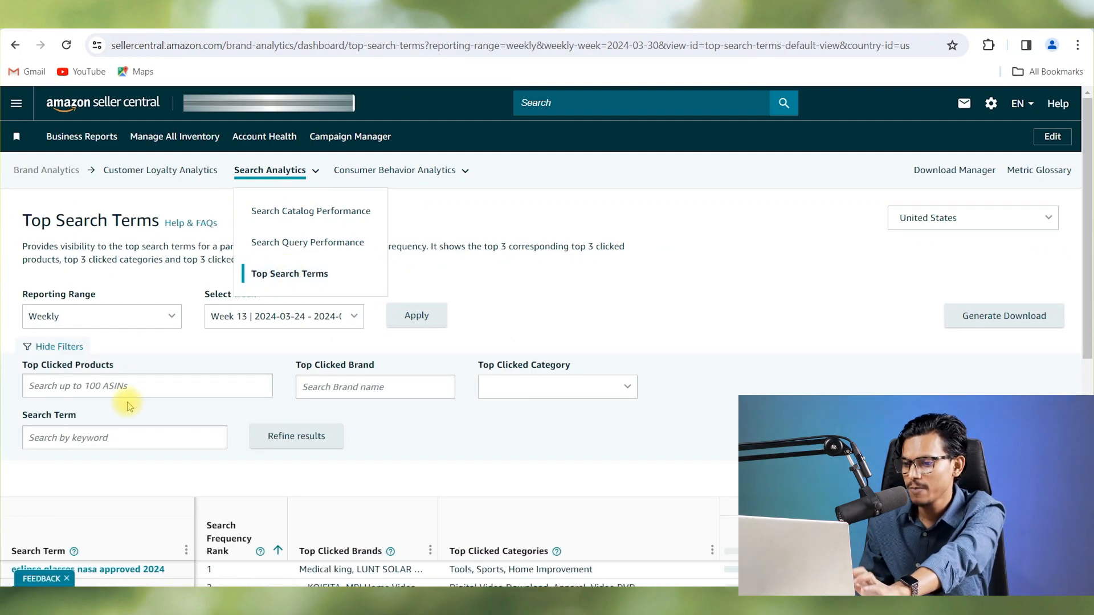
Look over the weekly Top Search Terms table and open the advertising Campaign Manager in a new browser tab
scroll(142, 376, "down", 4)
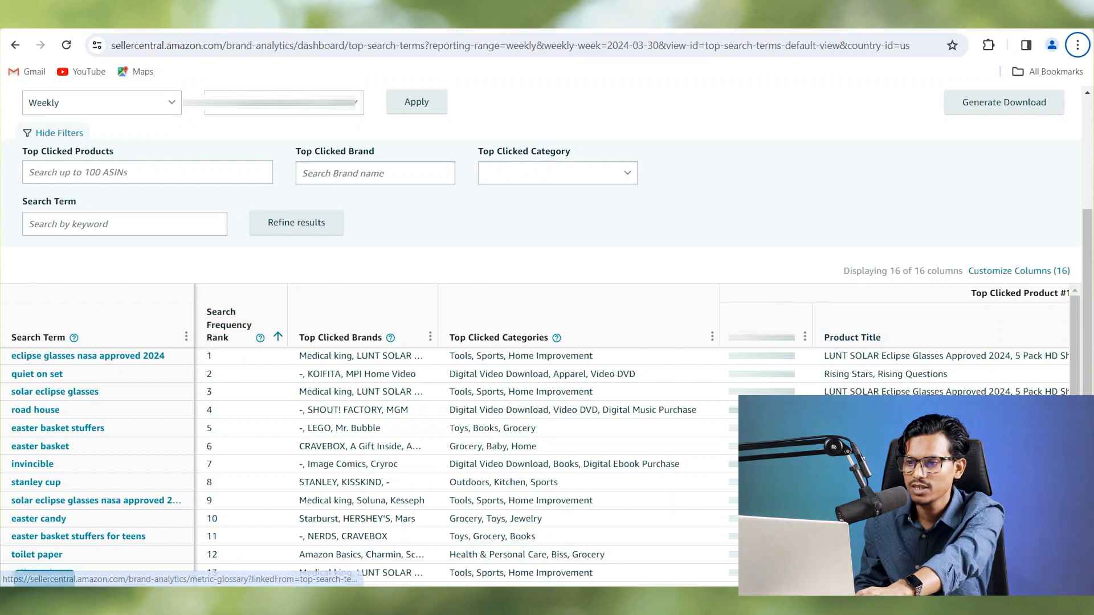
scroll(226, 85, "up", 4)
left_click(14, 103)
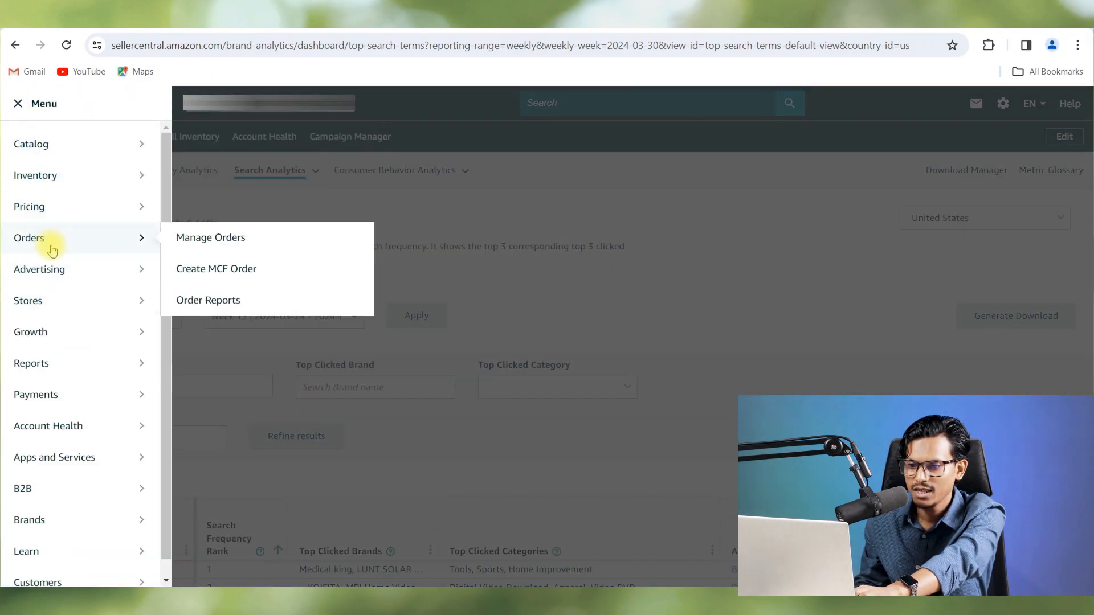
mouse_move(53, 284)
right_click(221, 277)
left_click(258, 293)
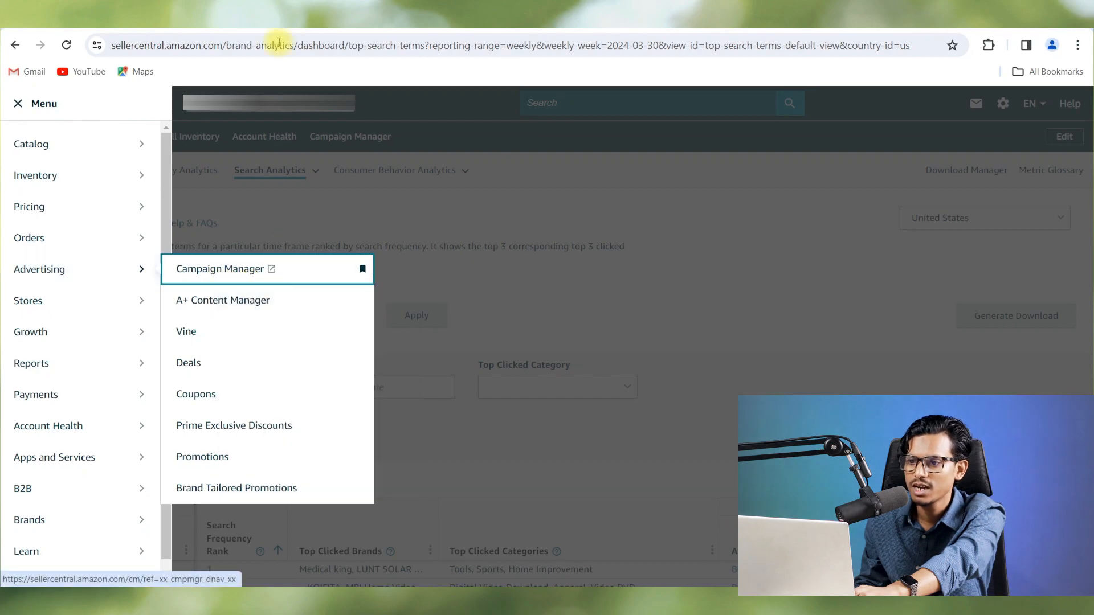
left_click(256, 17)
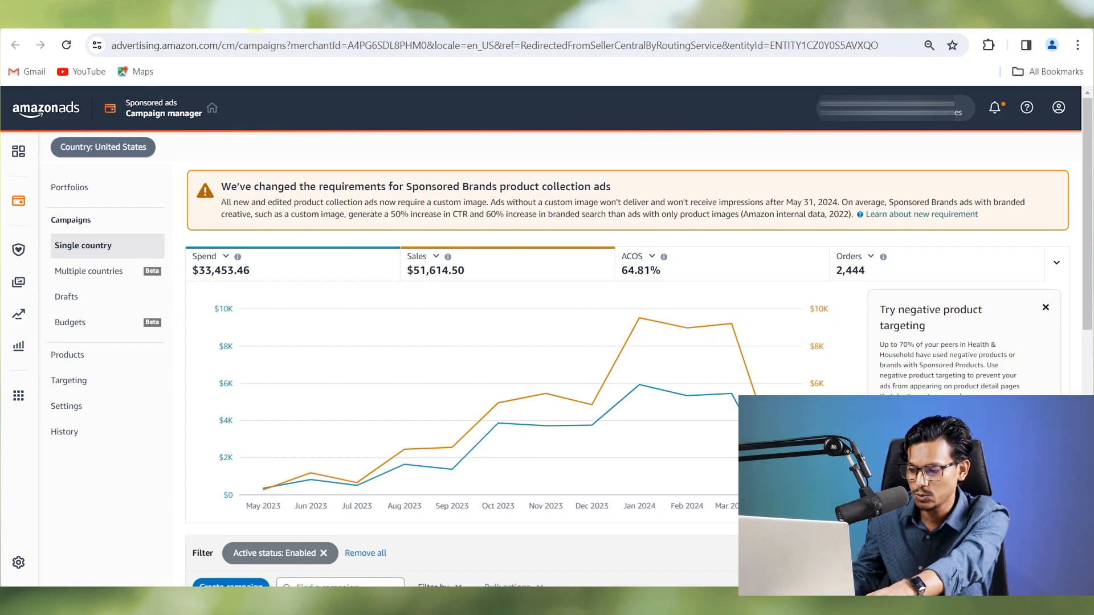
Switch to the Fish Oil - GFN spreadsheet and review the listing copy from the title through A+ Content, Alt Text and Subject Matter
key("alt+Tab")
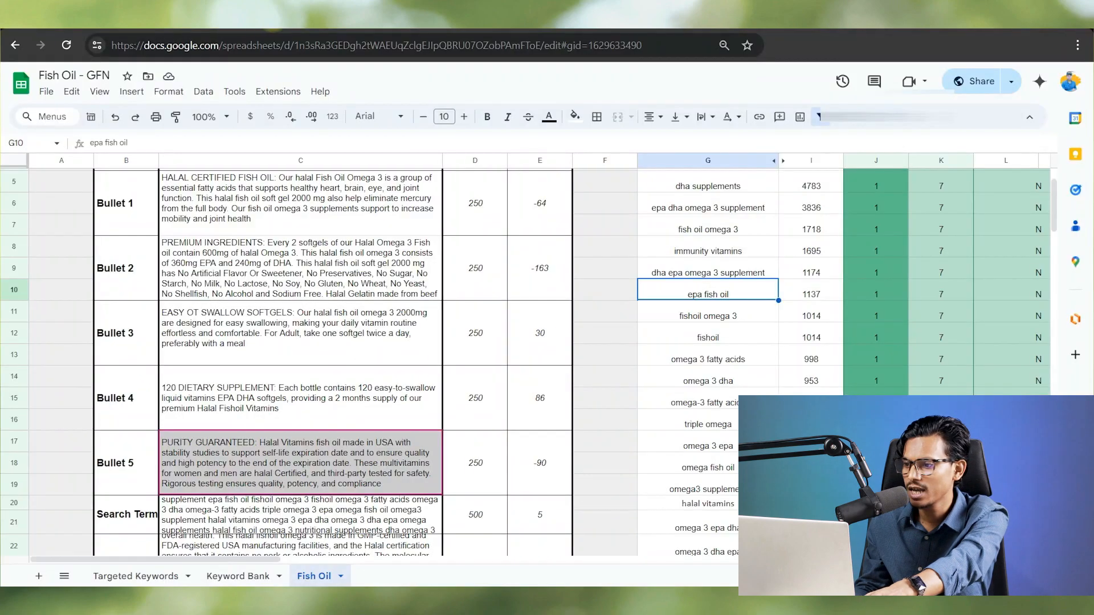
scroll(548, 368, "up", 3)
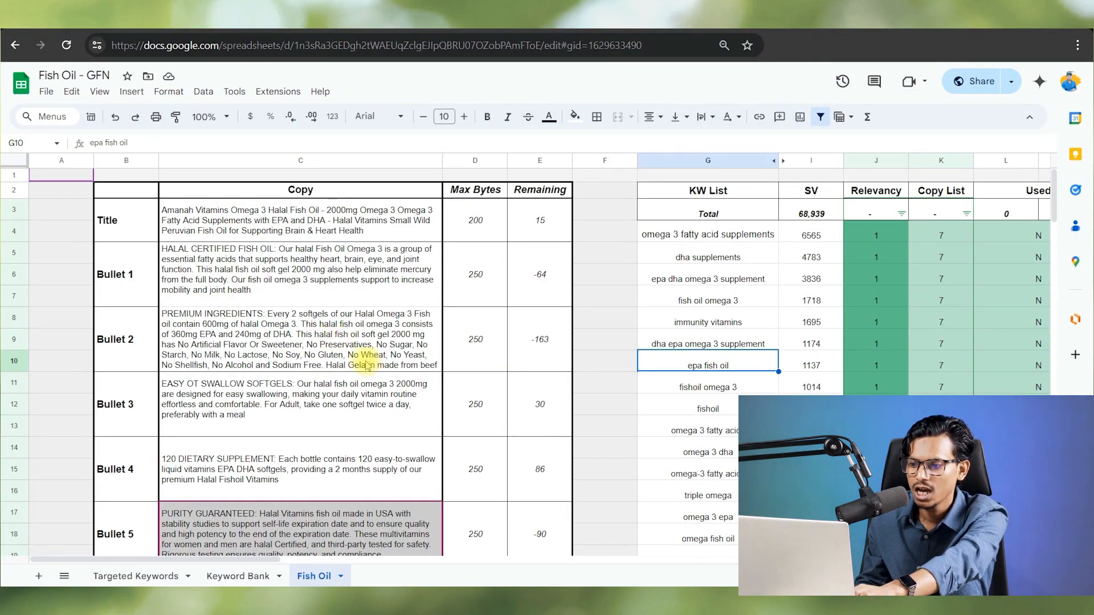
scroll(336, 340, "down", 10)
scroll(272, 336, "down", 5)
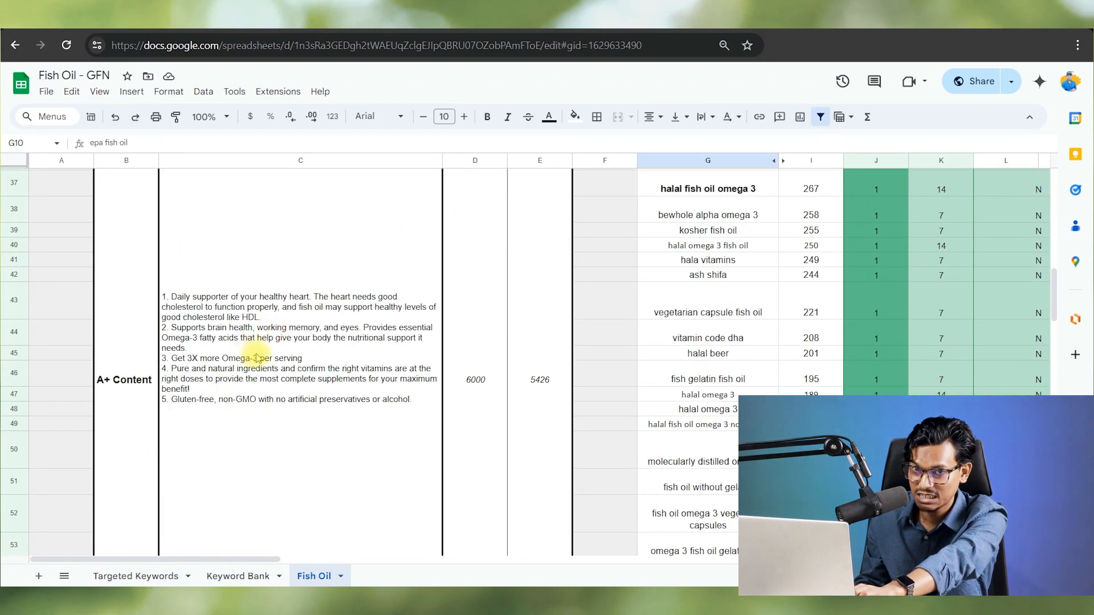
scroll(257, 353, "down", 10)
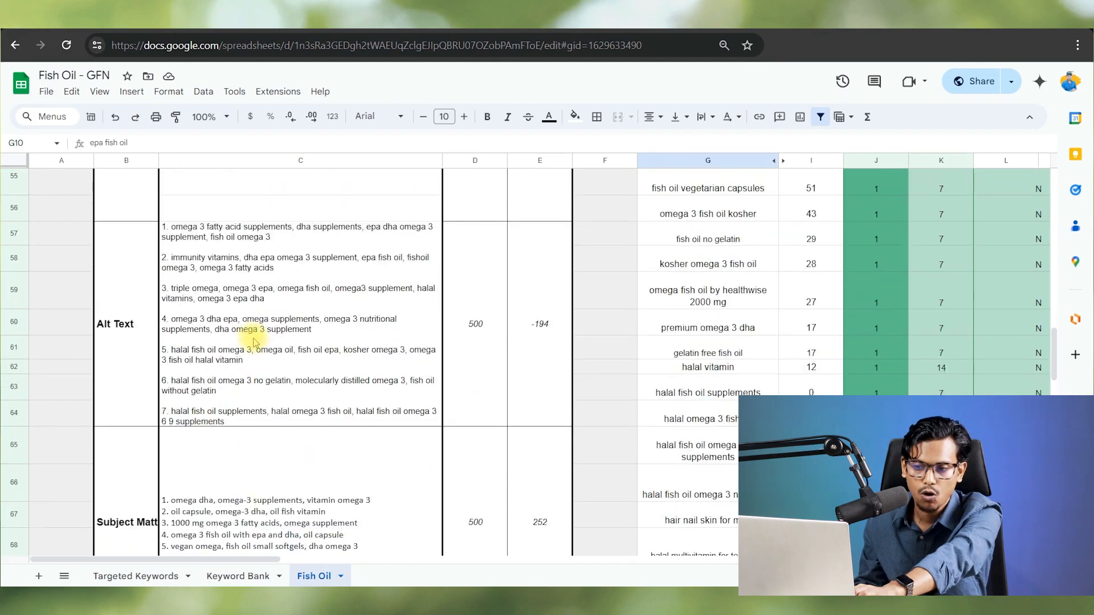
scroll(217, 397, "up", 20)
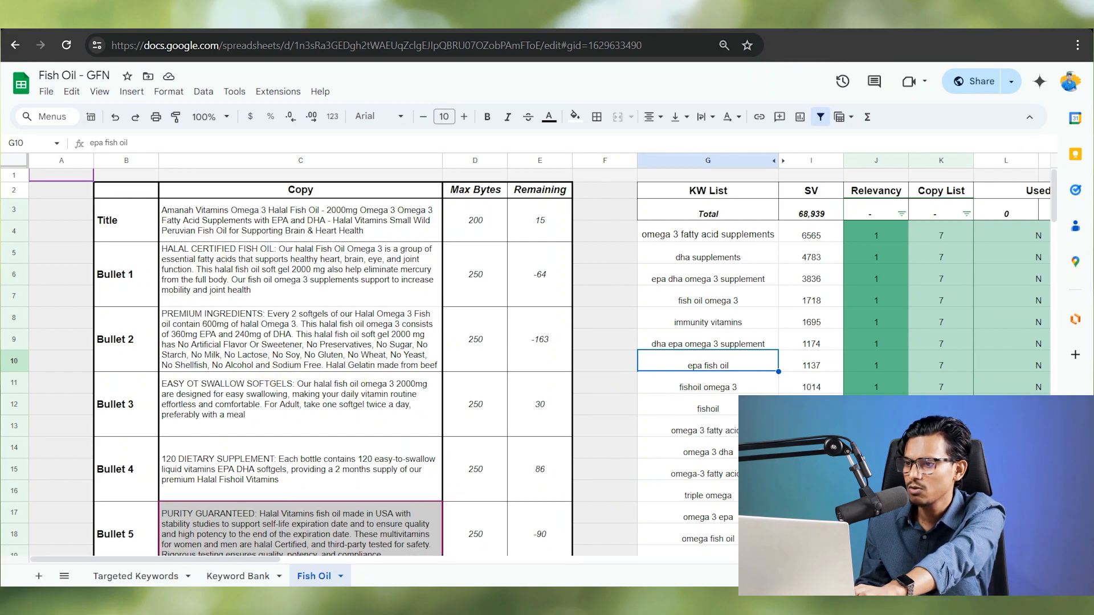
Switch to the Helium 10 listing draft and examine its product title, bullet points and Listing Analysis best practices
key("ctrl+Tab")
scroll(490, 365, "down", 3)
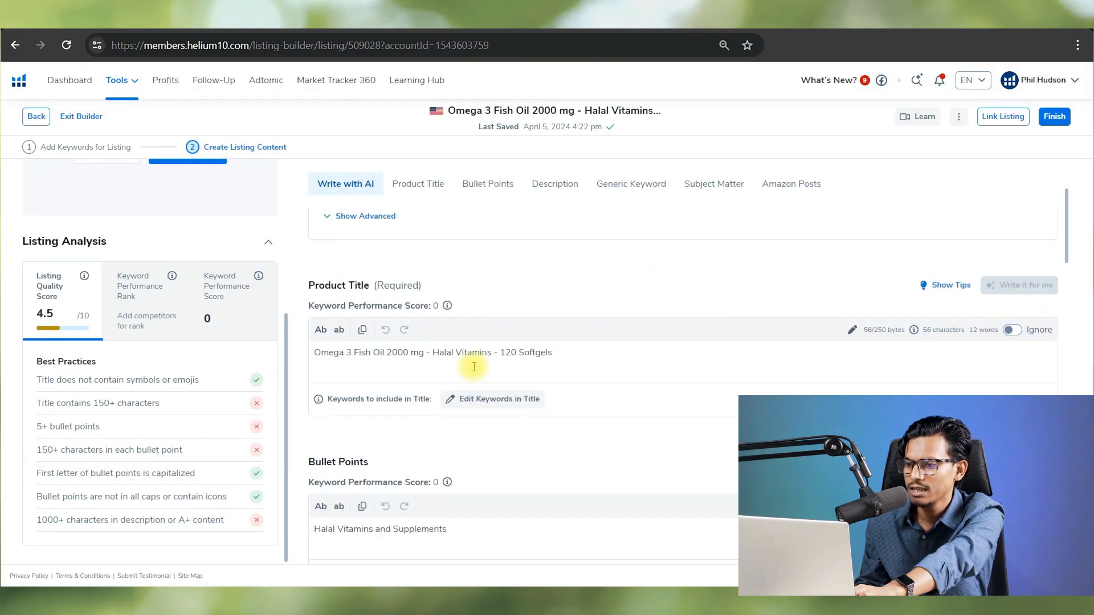
scroll(580, 341, "down", 3)
scroll(579, 344, "up", 3)
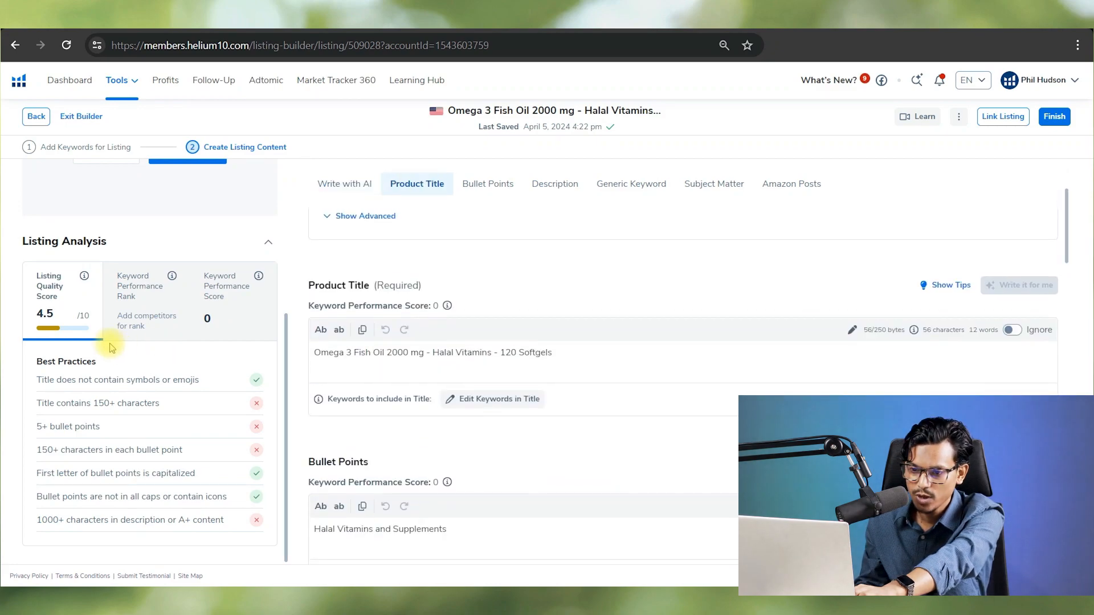
scroll(640, 307, "up", 3)
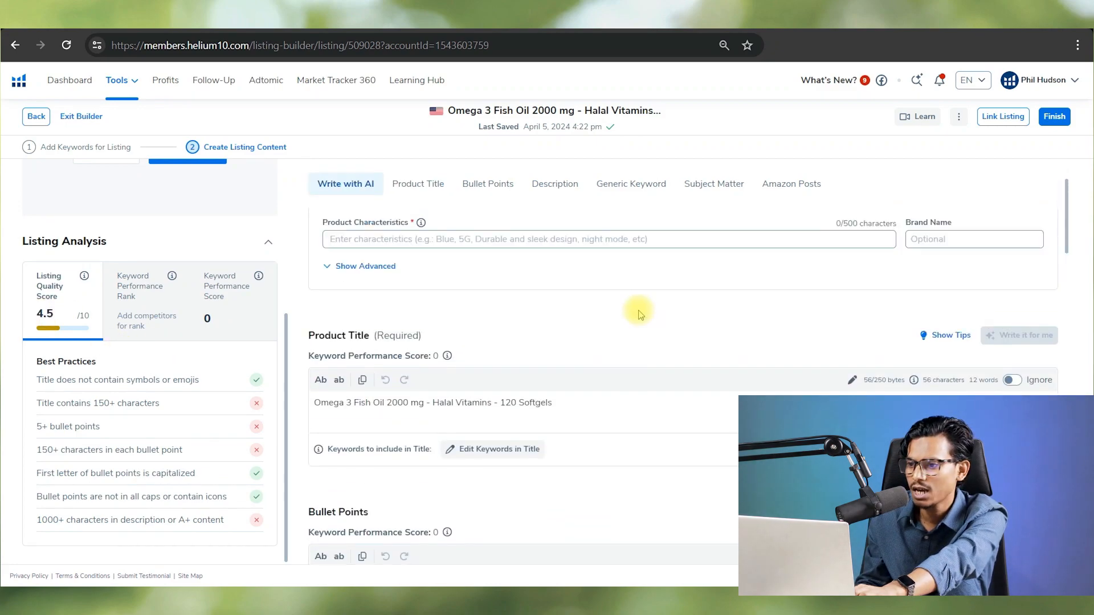
Open Helium 10's Listing Builder in a new browser tab and return to the fish oil listing's Product Title section
left_click(136, 83)
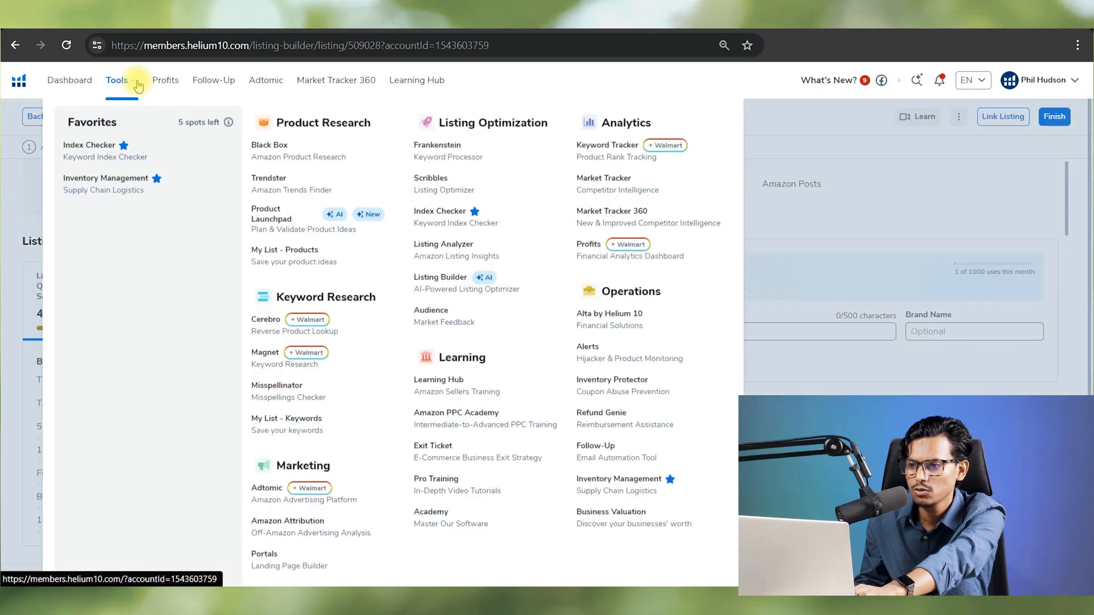
right_click(439, 291)
left_click(456, 302)
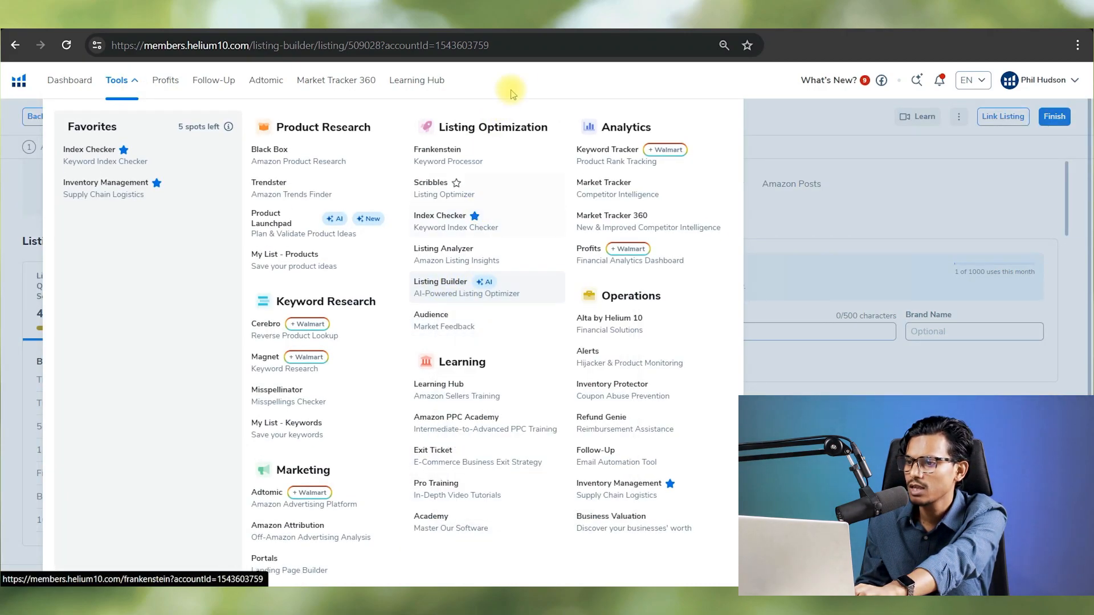
left_click(586, 21)
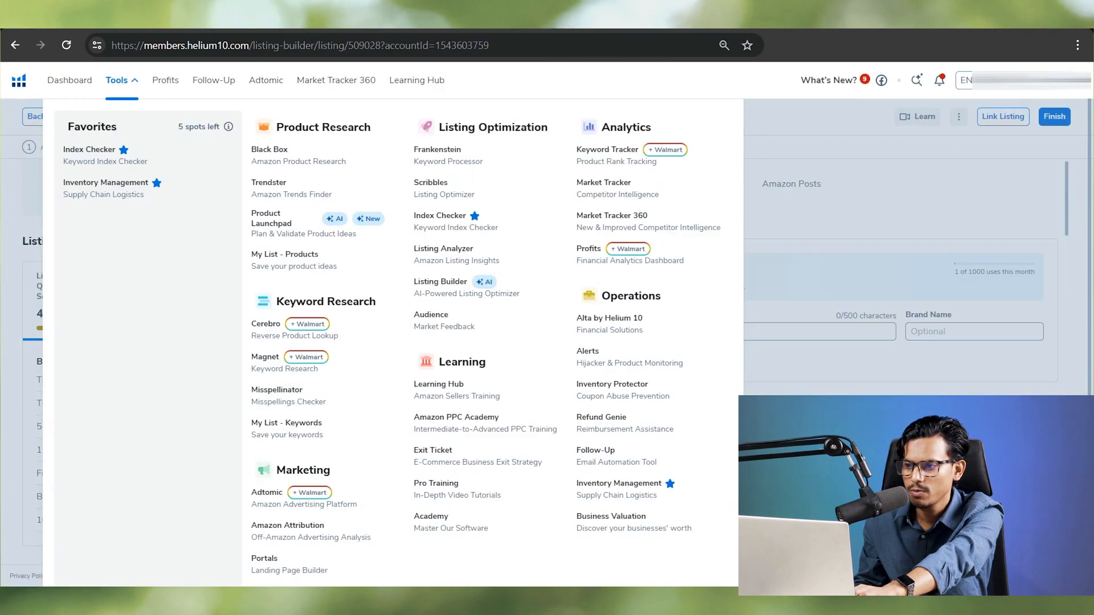
left_click(792, 120)
scroll(419, 336, "down", 5)
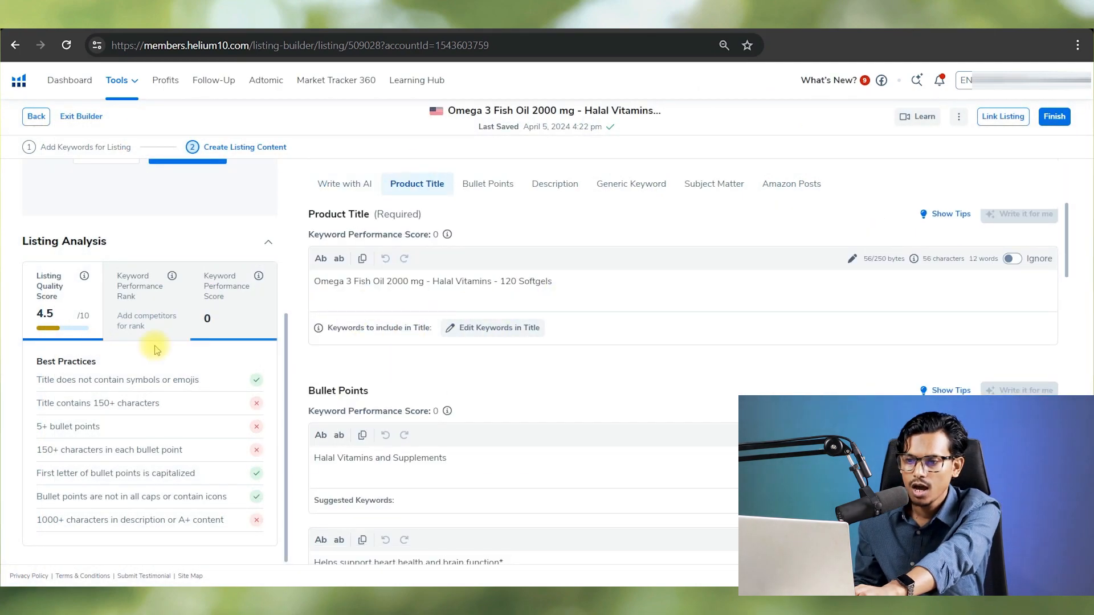
scroll(137, 282, "up", 4)
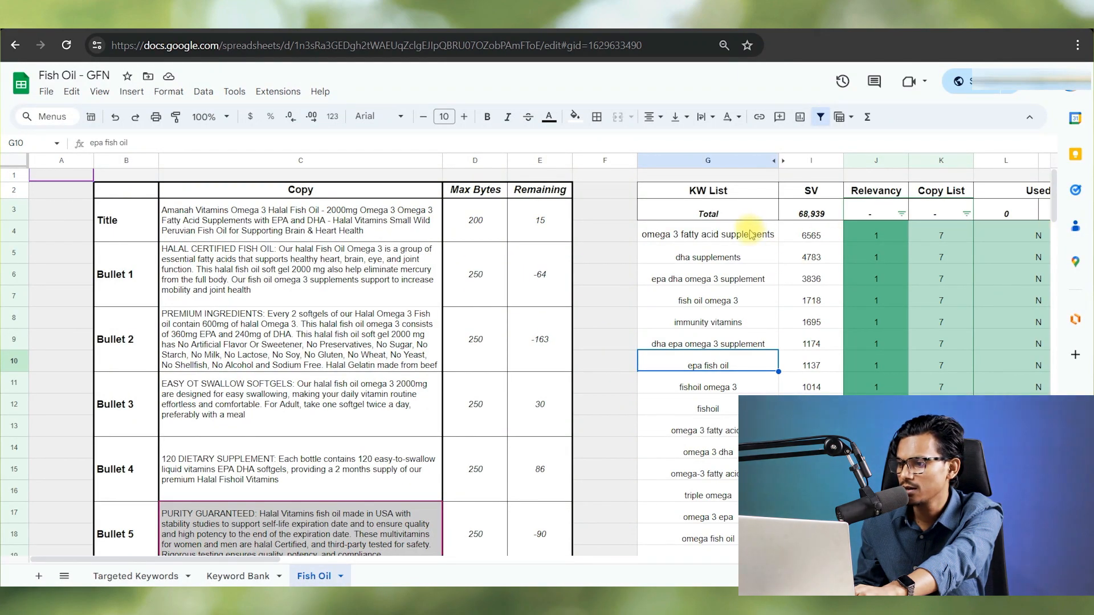
Copy the keywords in G4:G69 of the Fish Oil sheet and create the listing's Keyword Bank from them
left_click_drag(750, 234, 753, 366)
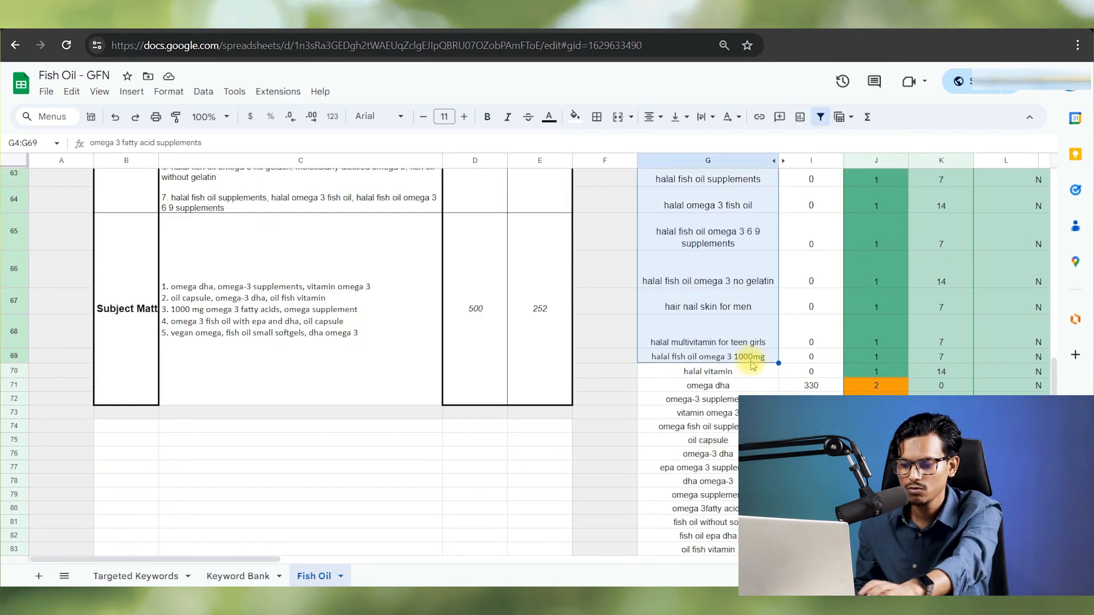
key("ctrl+c")
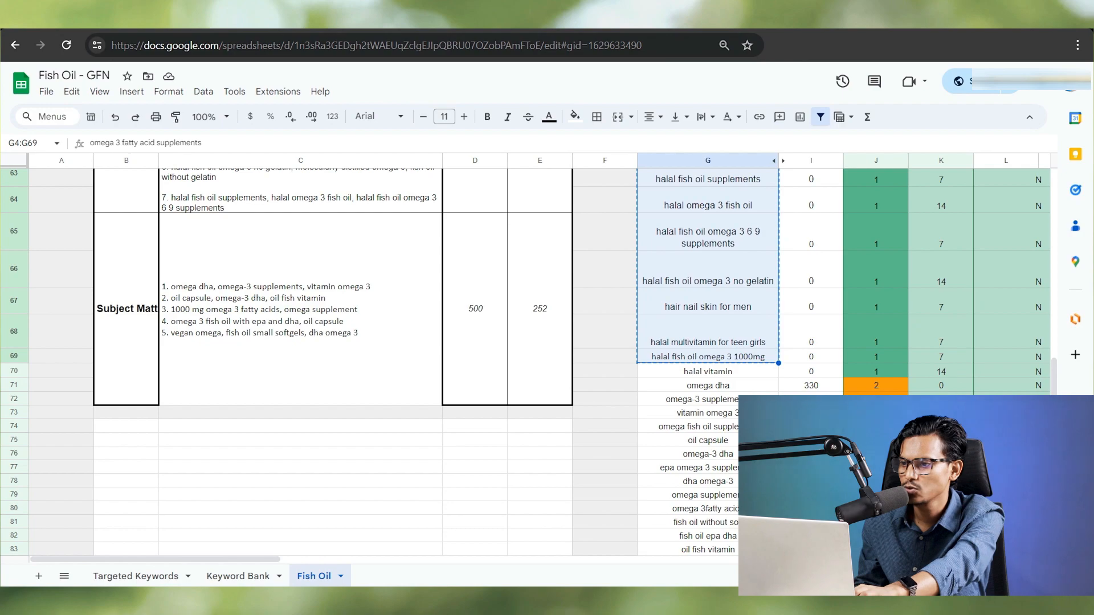
key("ctrl+Tab")
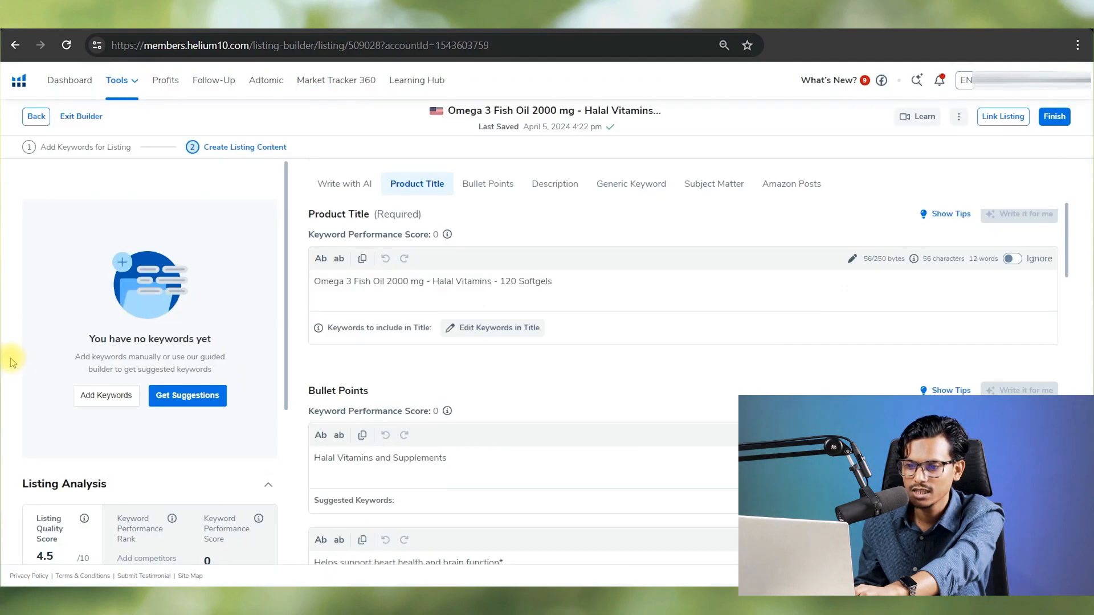
left_click(108, 394)
left_click(130, 269)
key("ctrl+v")
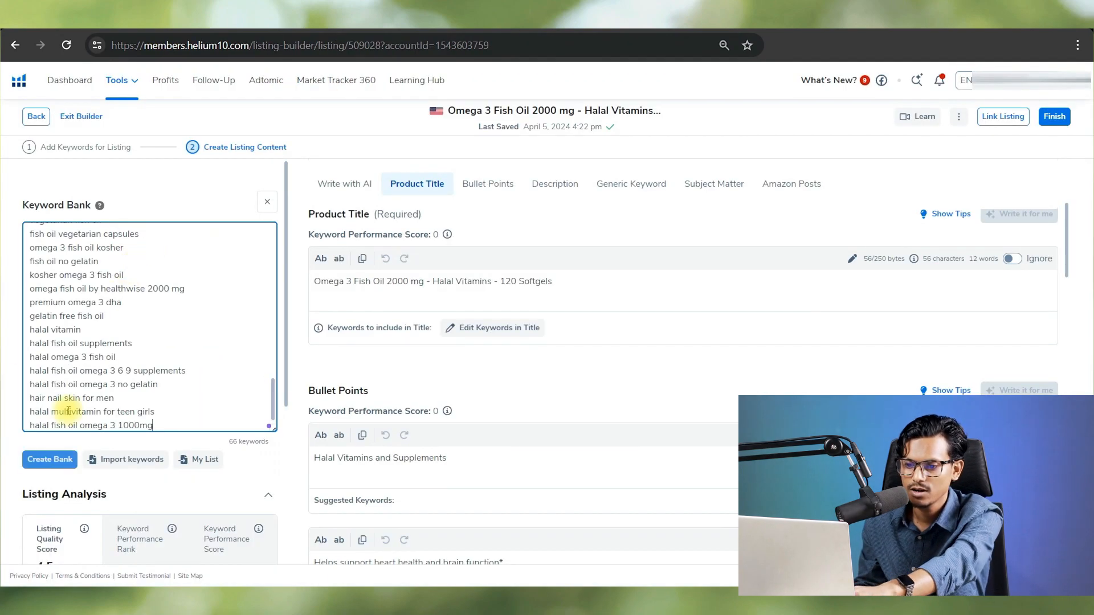
left_click(47, 460)
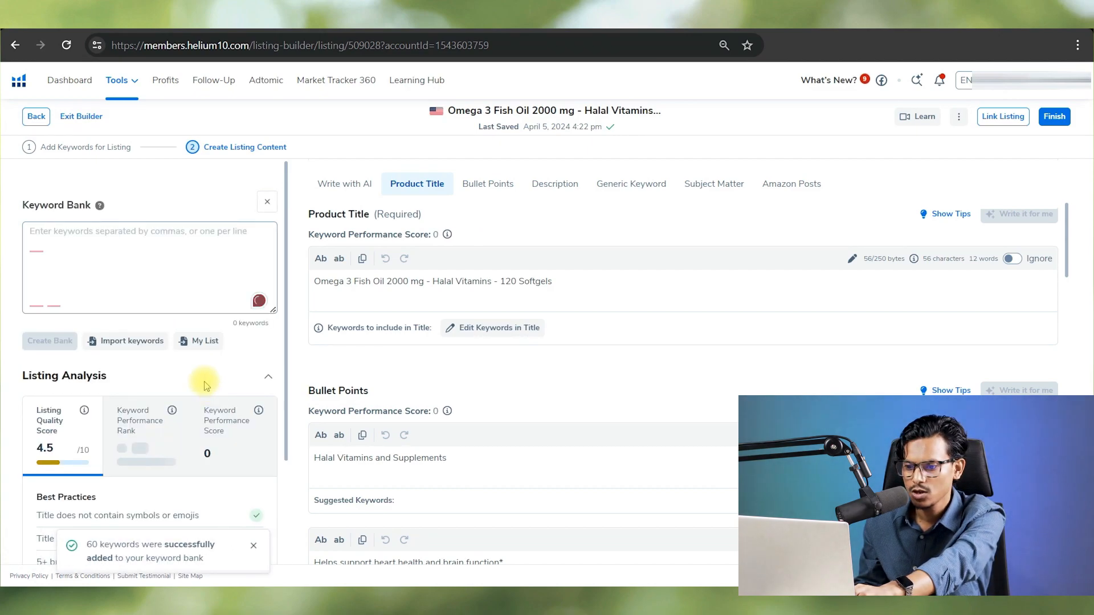
Review the new Keyword Bank's phrases and show its root keywords as 3+ Word Roots
scroll(144, 291, "down", 3)
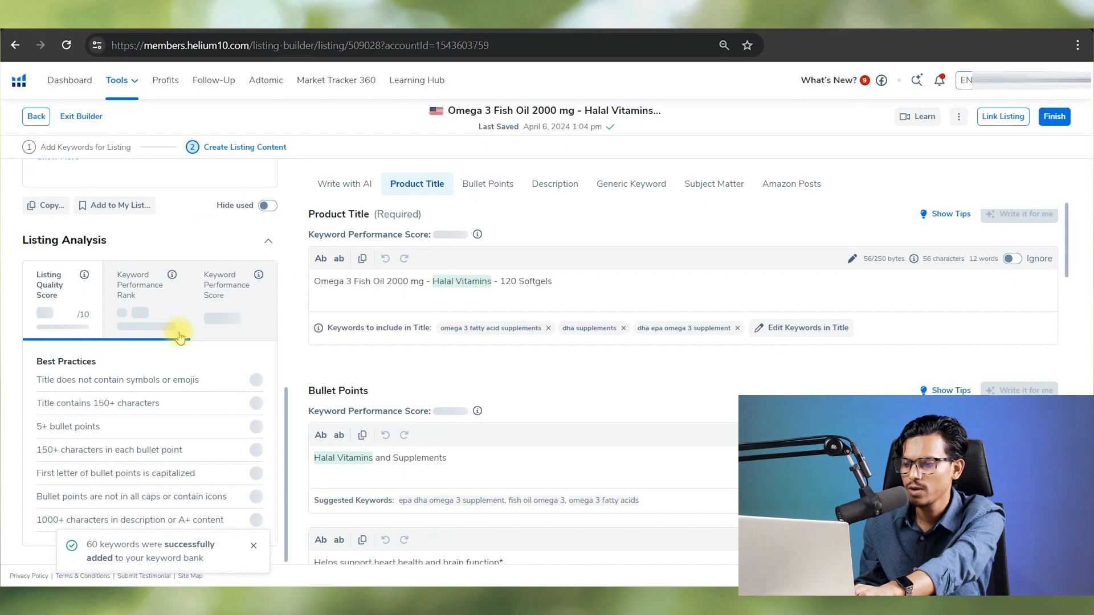
scroll(157, 359, "up", 5)
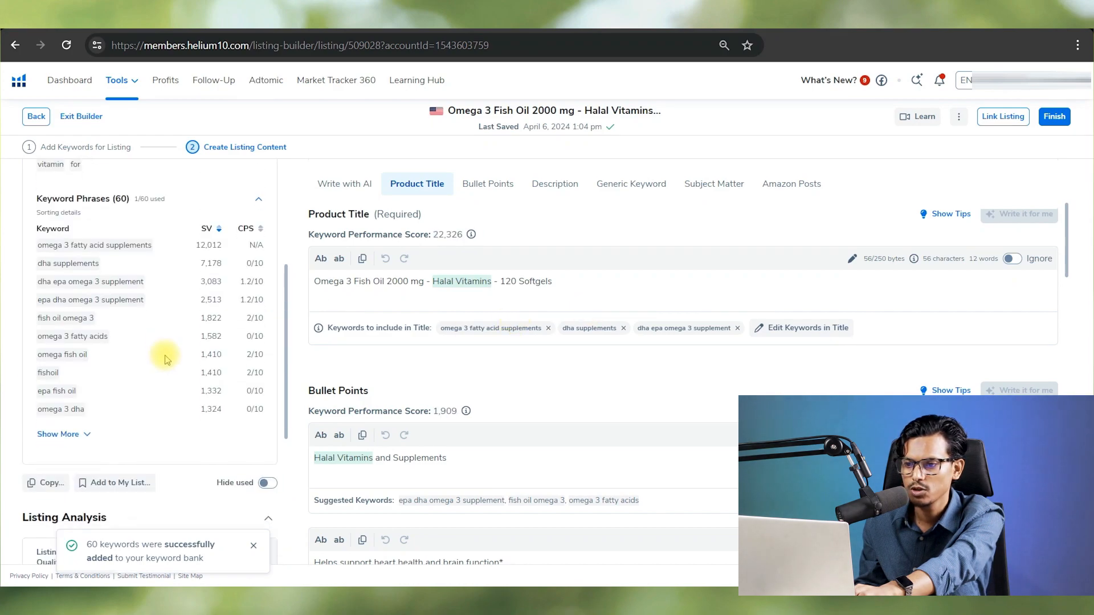
mouse_move(156, 364)
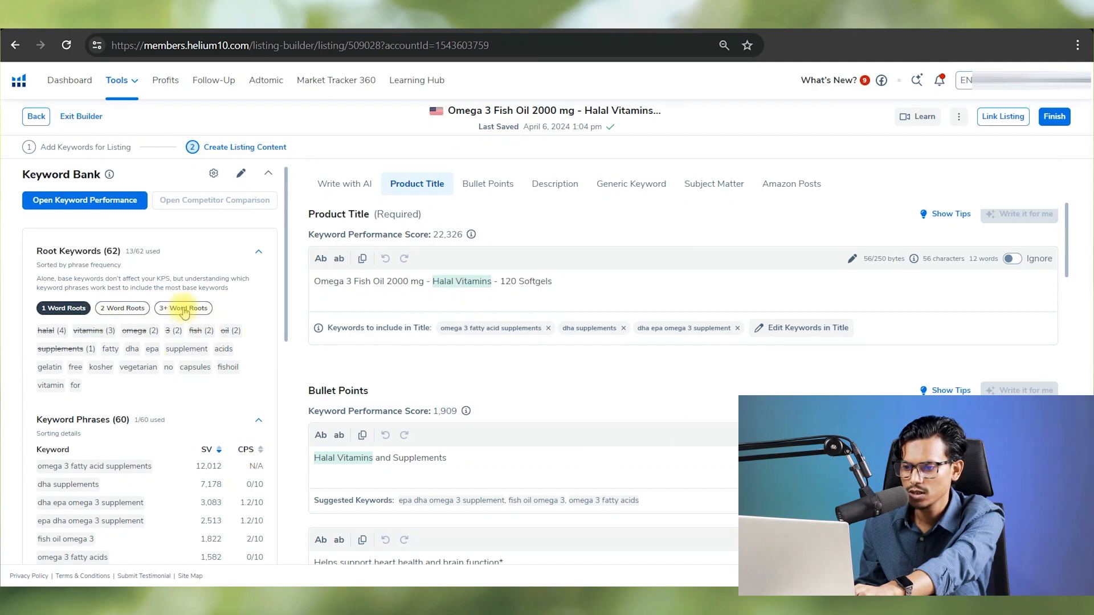
left_click(183, 309)
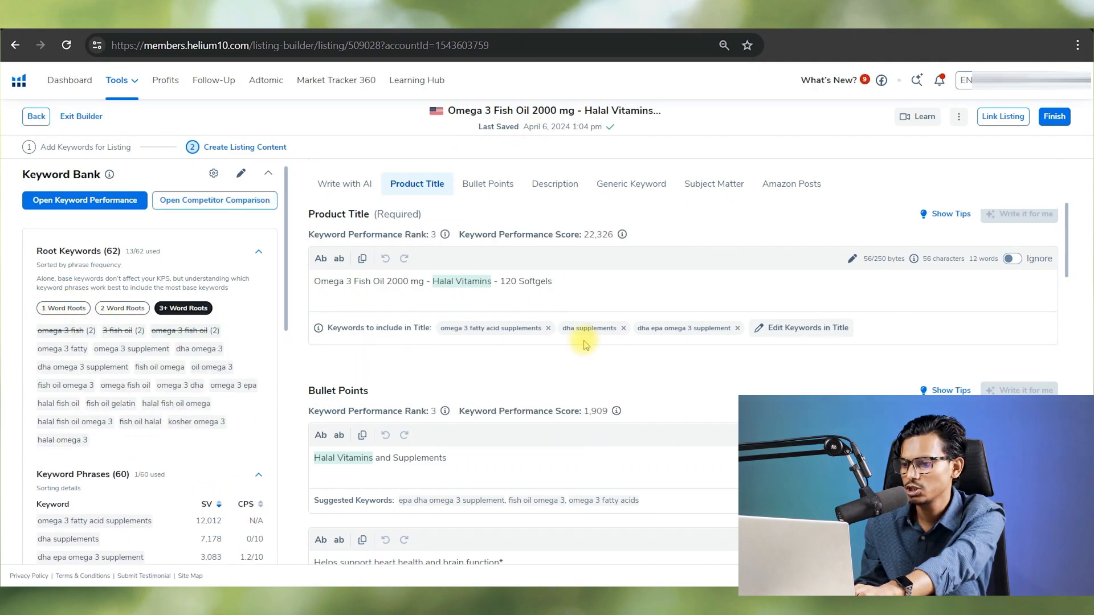
Examine the suggested keywords under each bullet point alongside the root keywords in the Keyword Bank
scroll(586, 344, "down", 5)
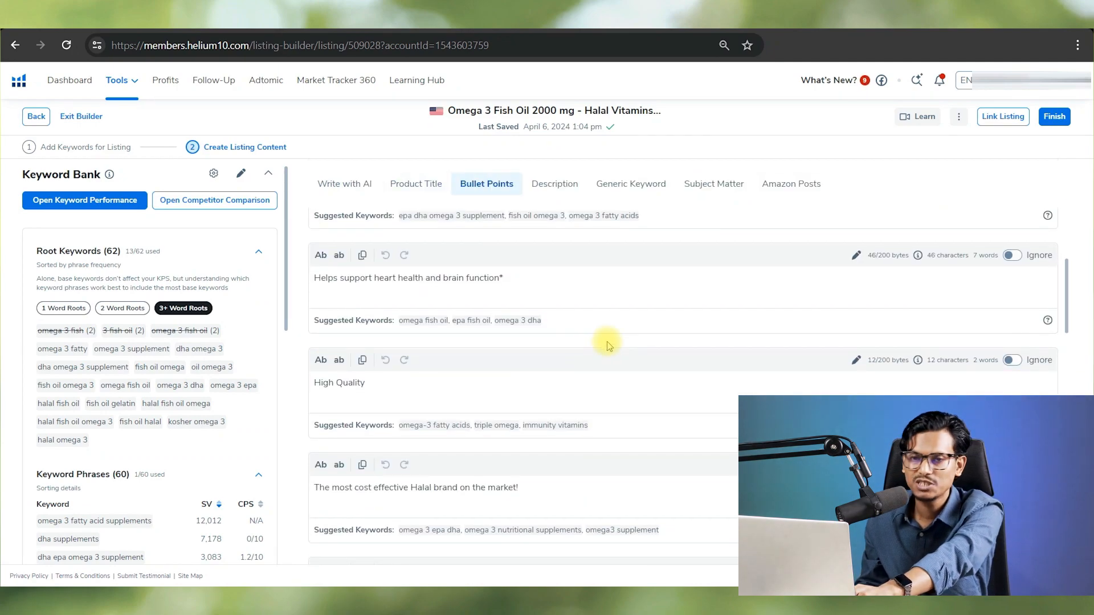
scroll(593, 350, "up", 3)
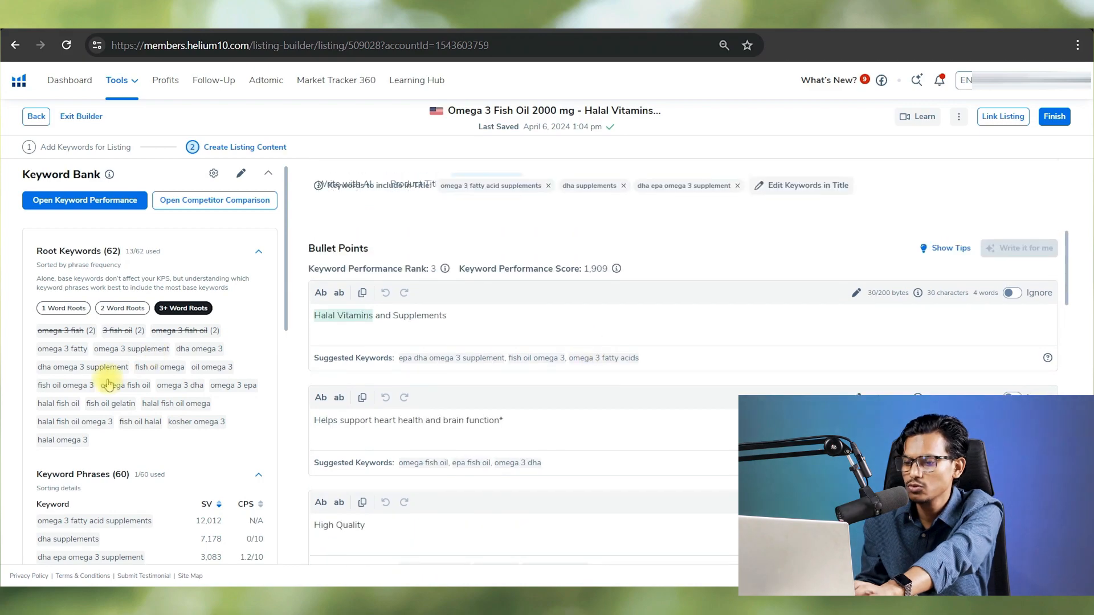
mouse_move(108, 388)
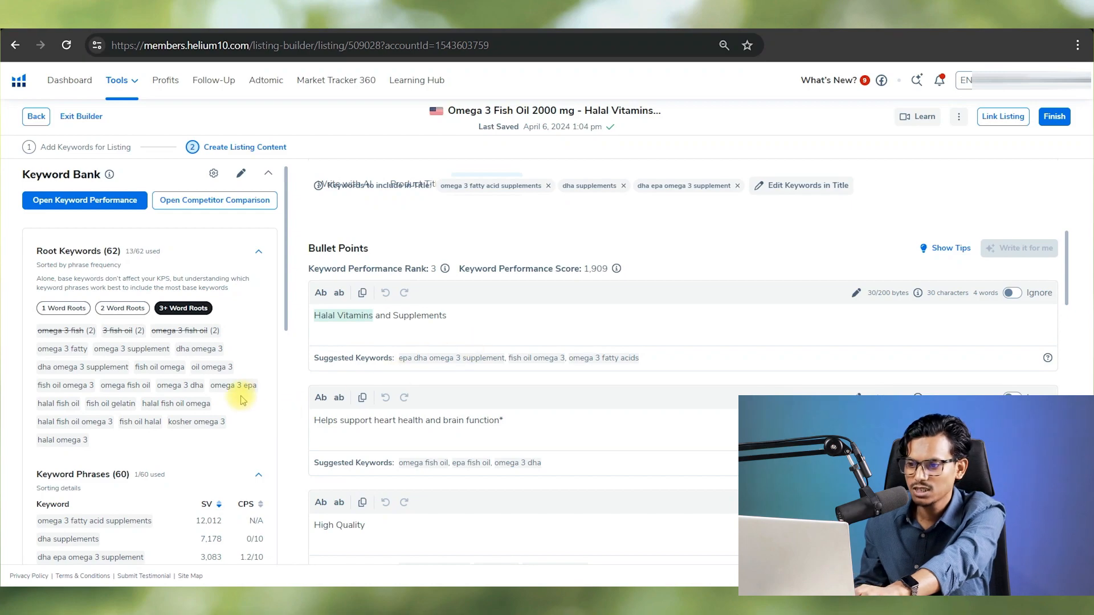
scroll(460, 338, "up", 5)
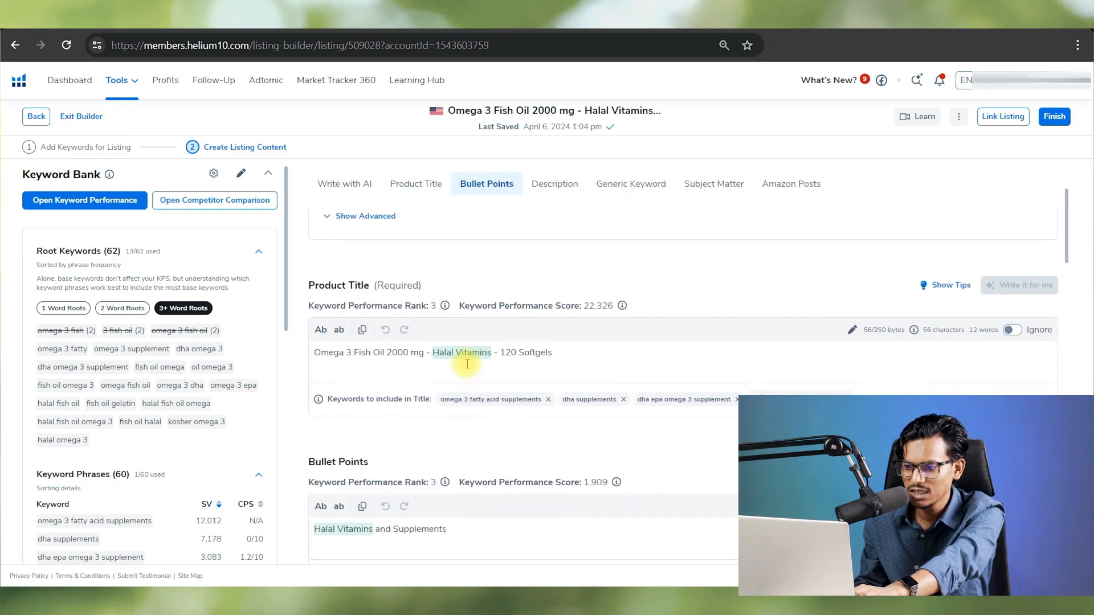
Copy the brand name Amanah Vitamins from the Amazon product page and insert it at the start of the listing's product title
scroll(386, 385, "down", 1)
left_click(346, 353)
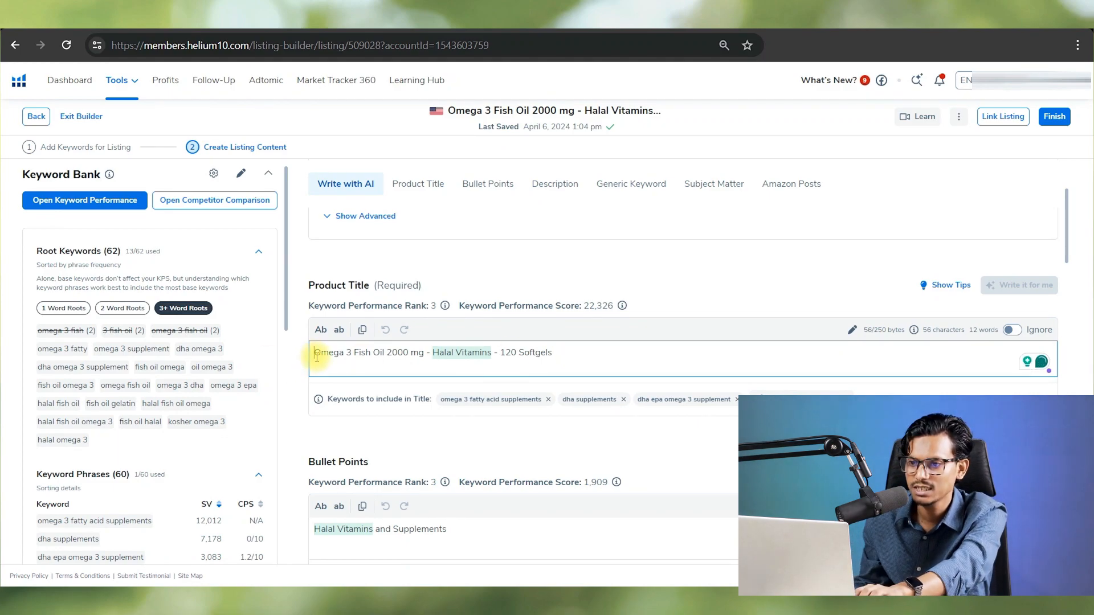
key("ctrl+Tab")
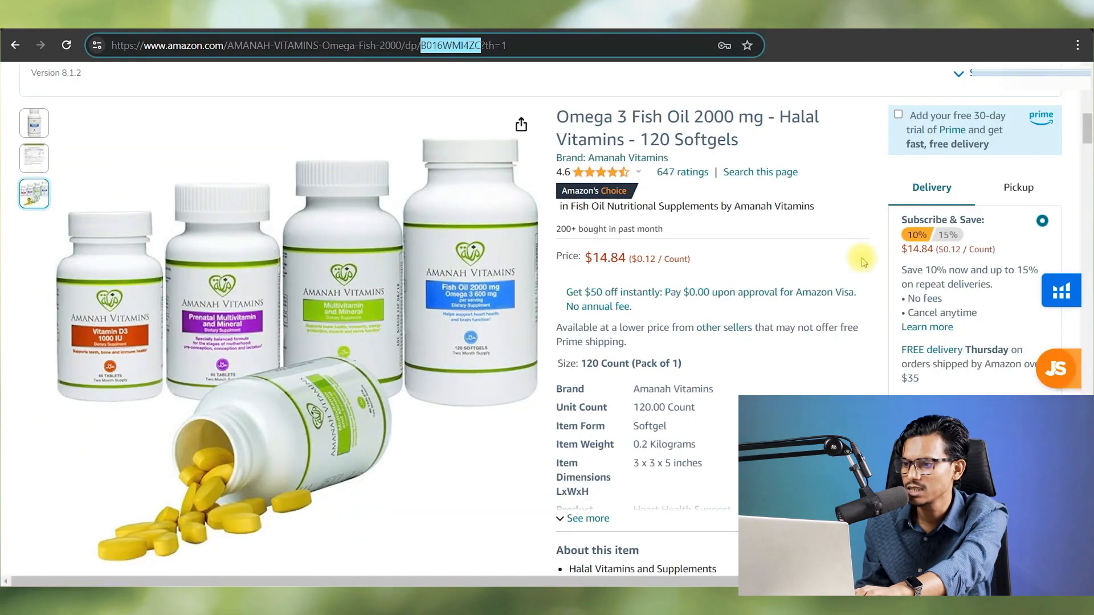
left_click_drag(670, 158, 590, 159)
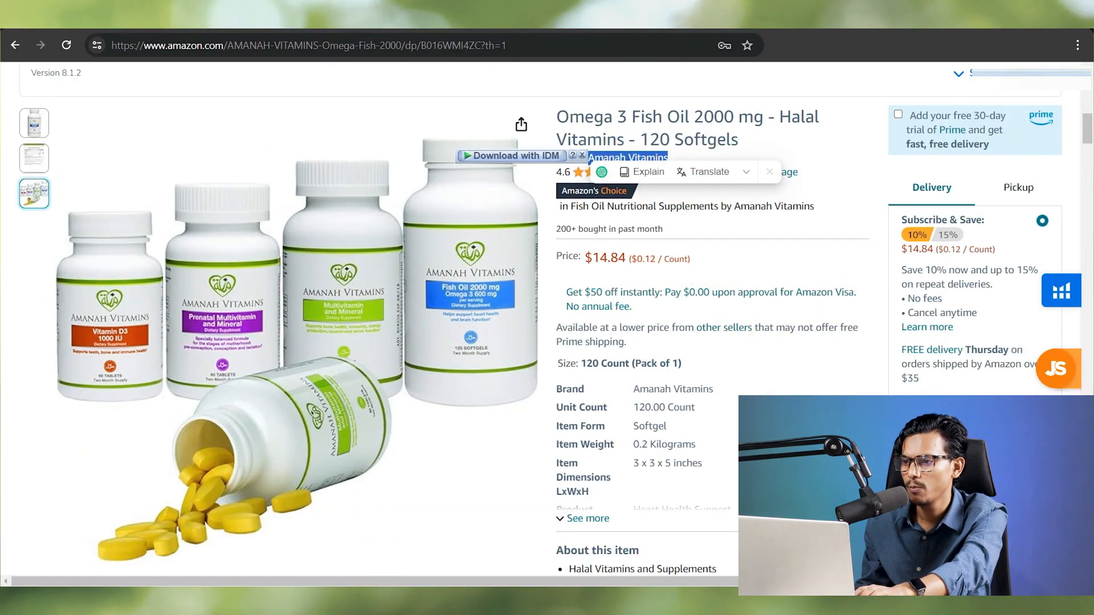
key("ctrl+c")
key("ctrl+Tab")
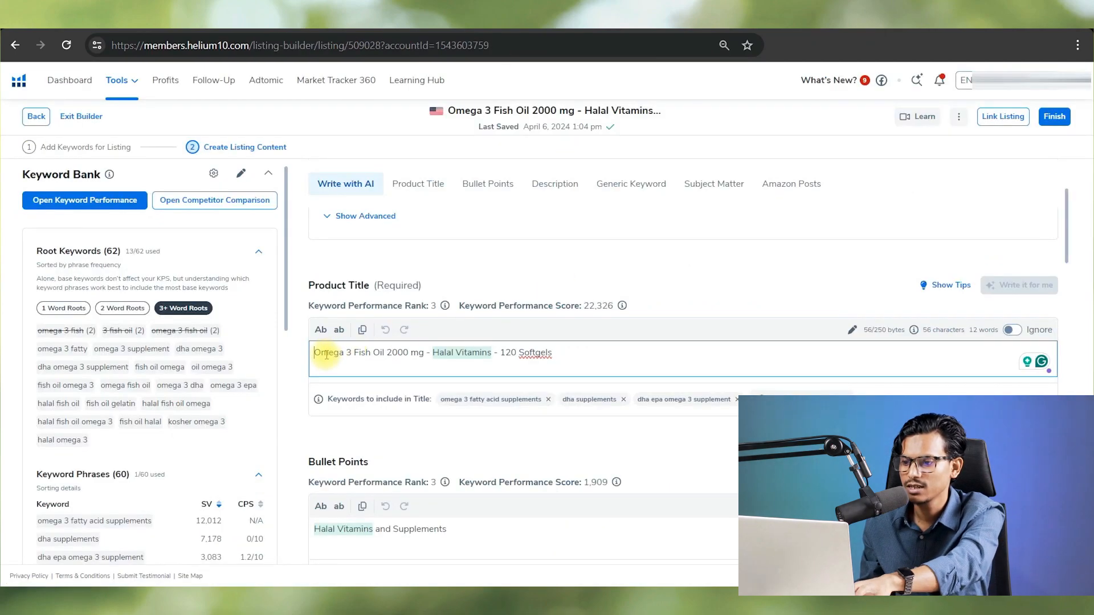
key("ctrl+v")
left_click(386, 356)
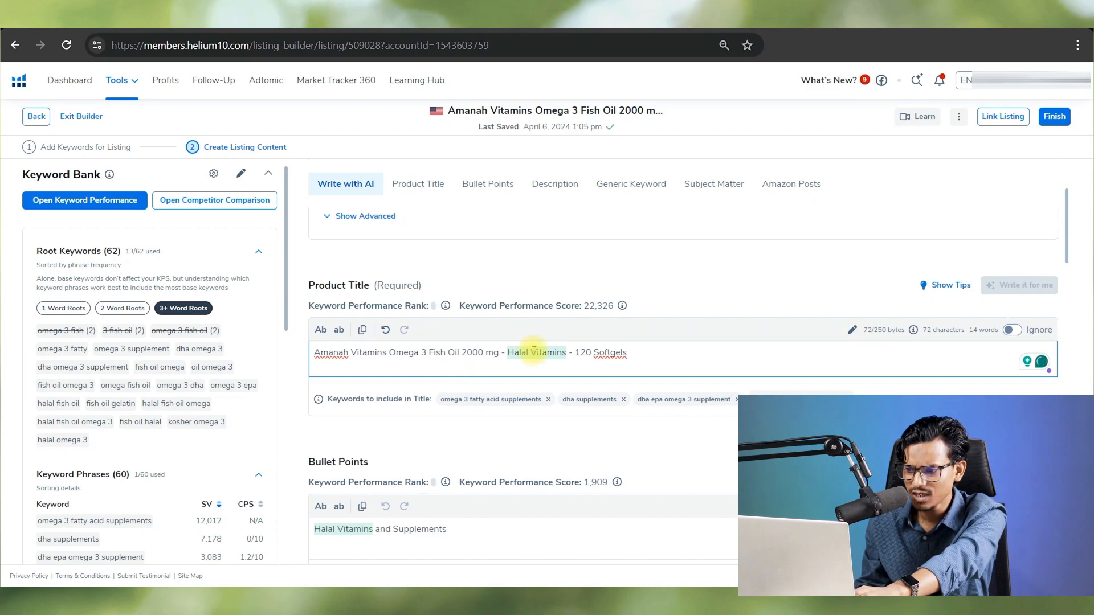
Review the Keyword Bank's root keywords and keyword phrases alongside the draft product title
scroll(177, 405, "down", 3)
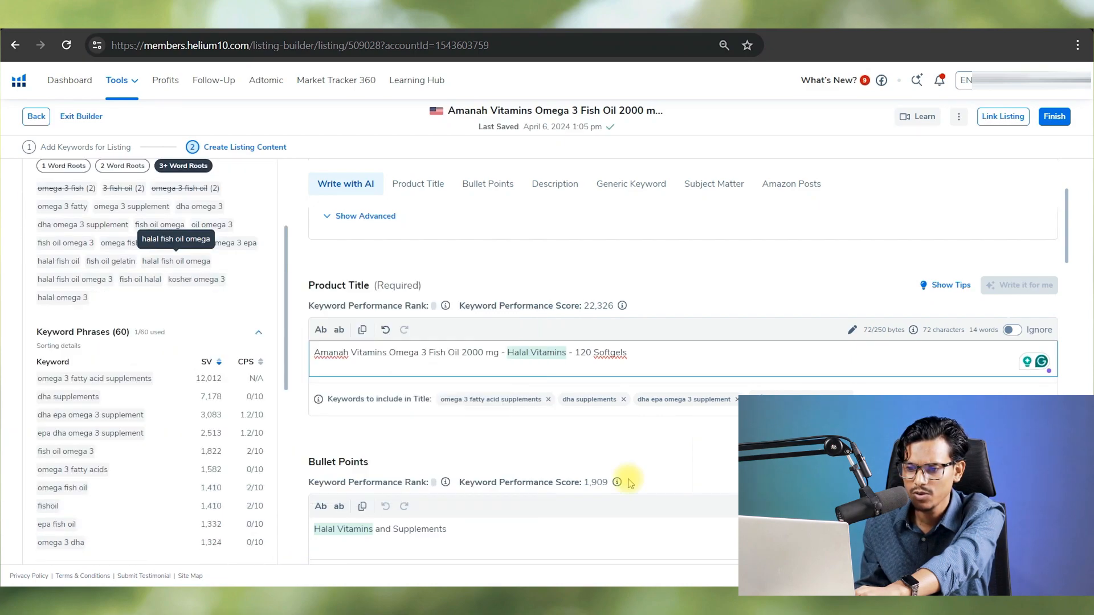
scroll(574, 391, "down", 1)
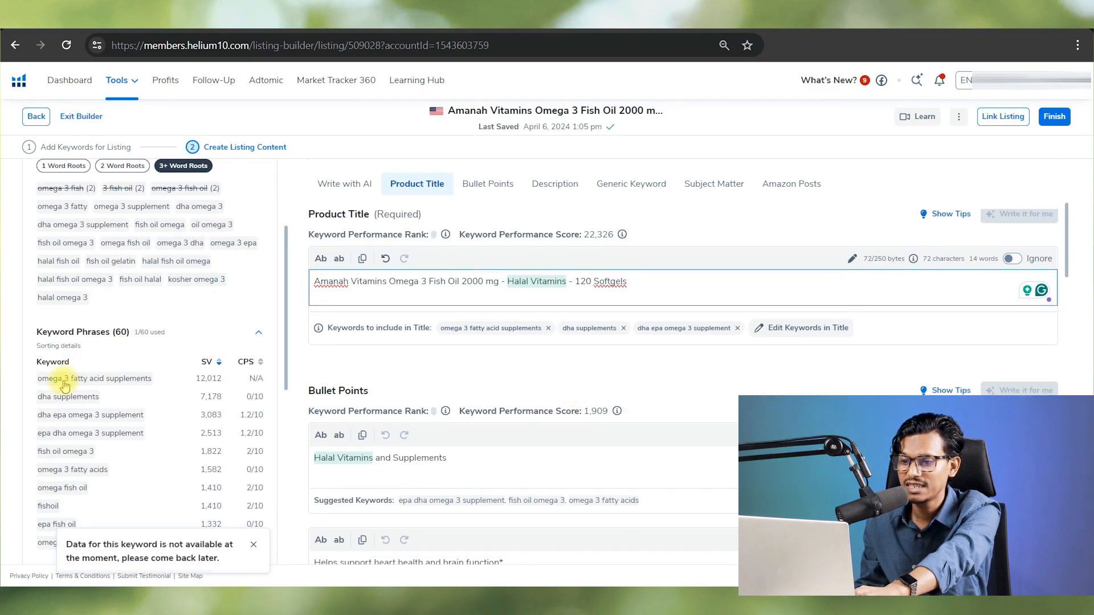
mouse_move(64, 385)
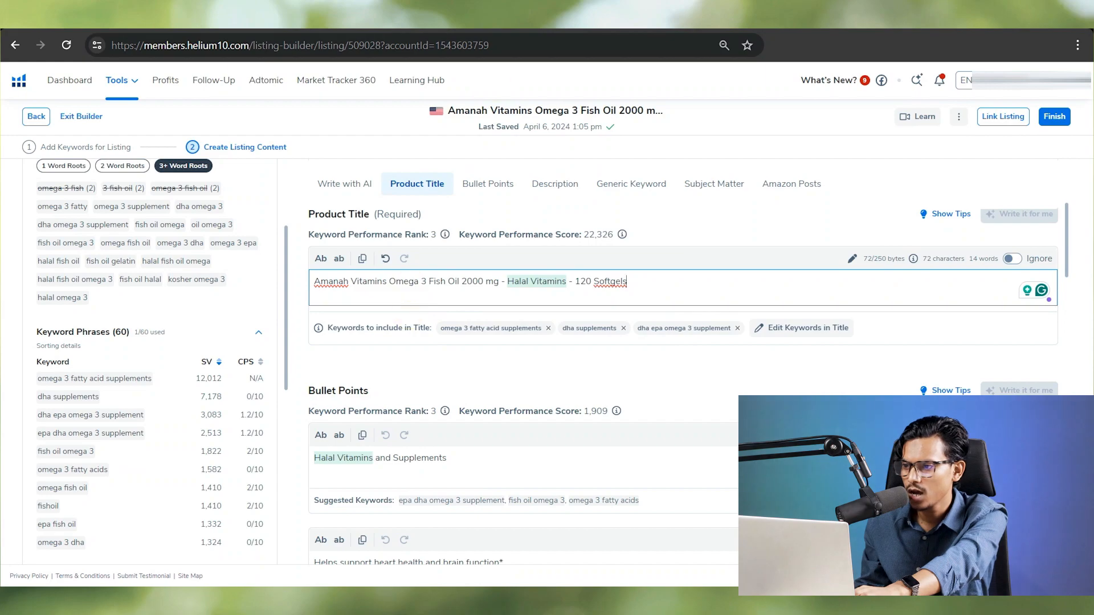
Switch to the already optimized Omega 3 Halal Fish Oil listing and examine its product title and first bullet points
left_click(581, 19)
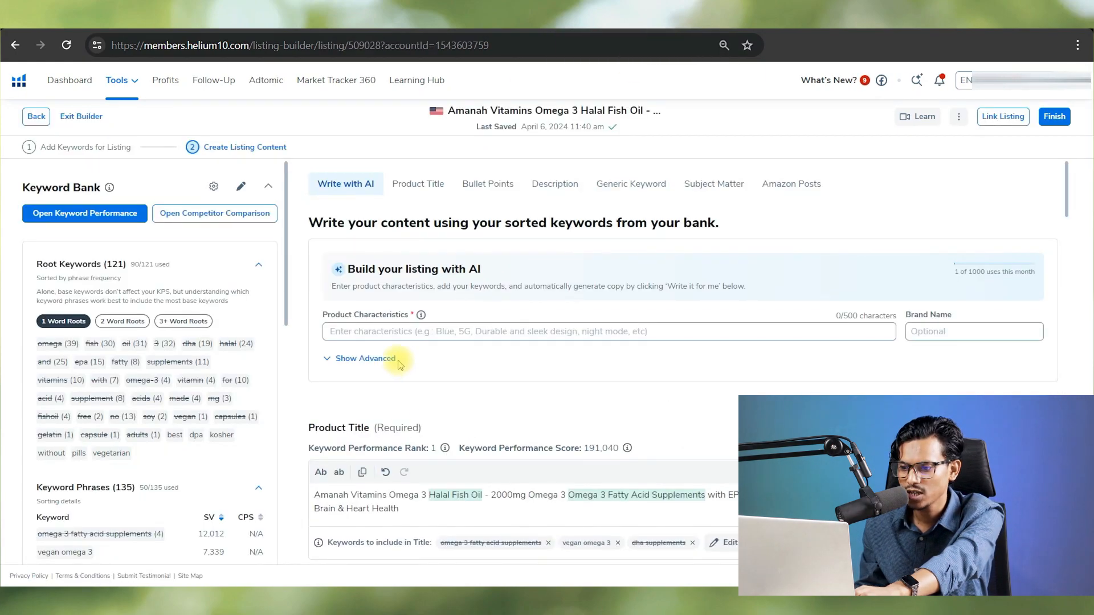
scroll(391, 359, "down", 5)
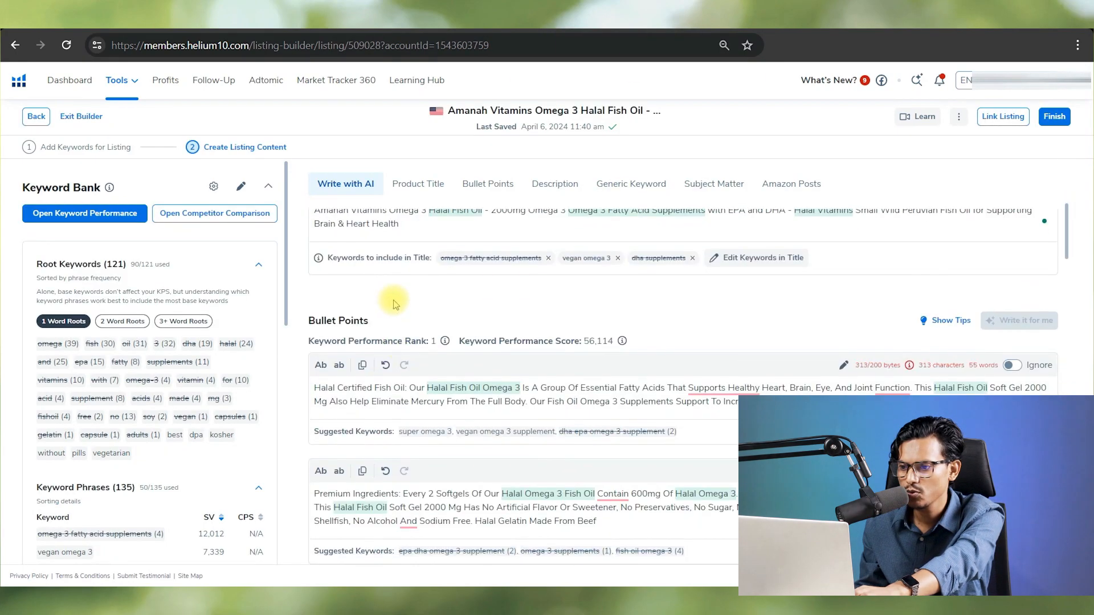
scroll(369, 258, "up", 2)
left_click_drag(315, 281, 380, 281)
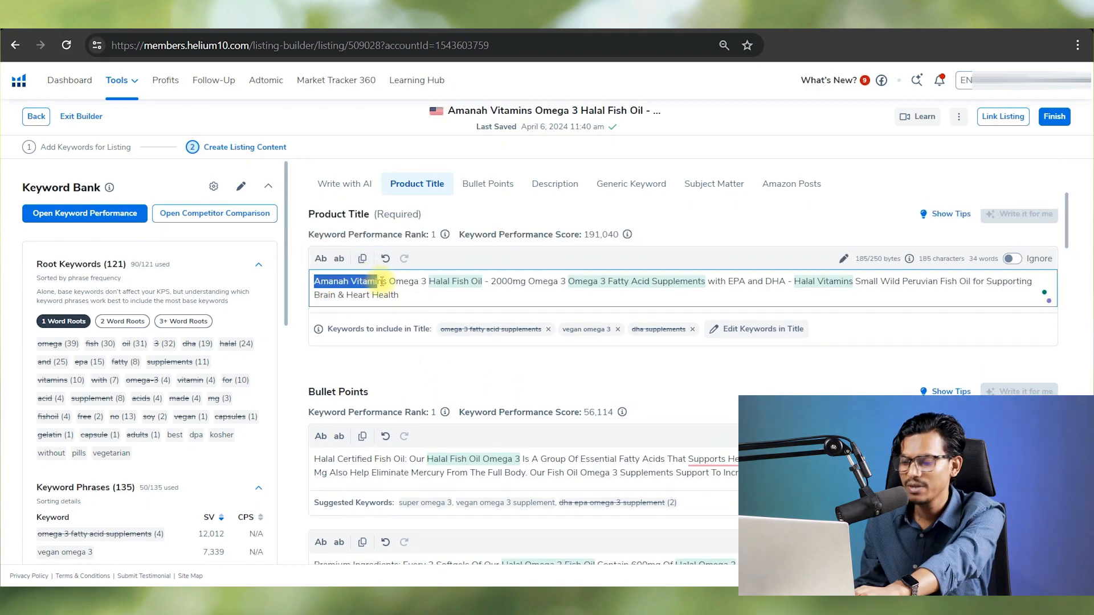
left_click(609, 295)
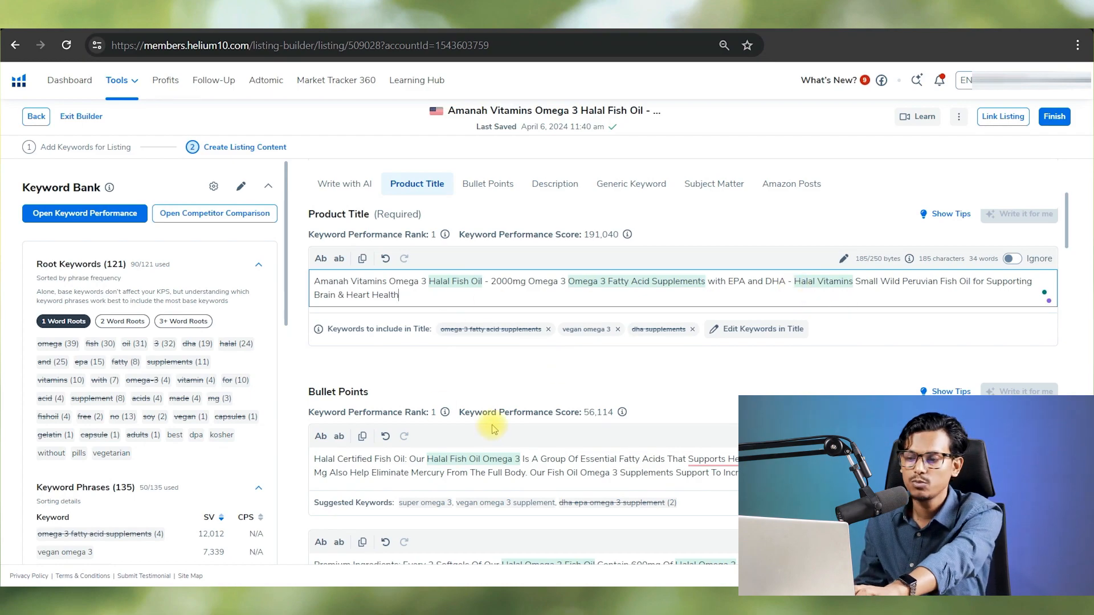
scroll(502, 462, "down", 2)
scroll(516, 439, "up", 2)
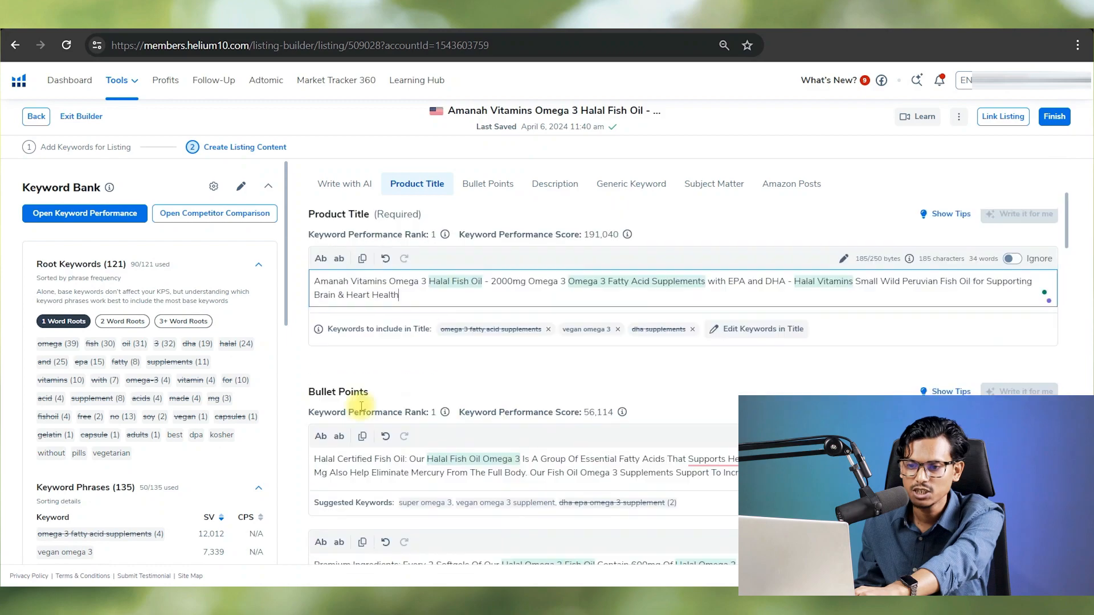
Check the optimized listing's 2 Word Roots and inspect its Keyword Performance Rank against competitors in the Listing Analysis
left_click(126, 328)
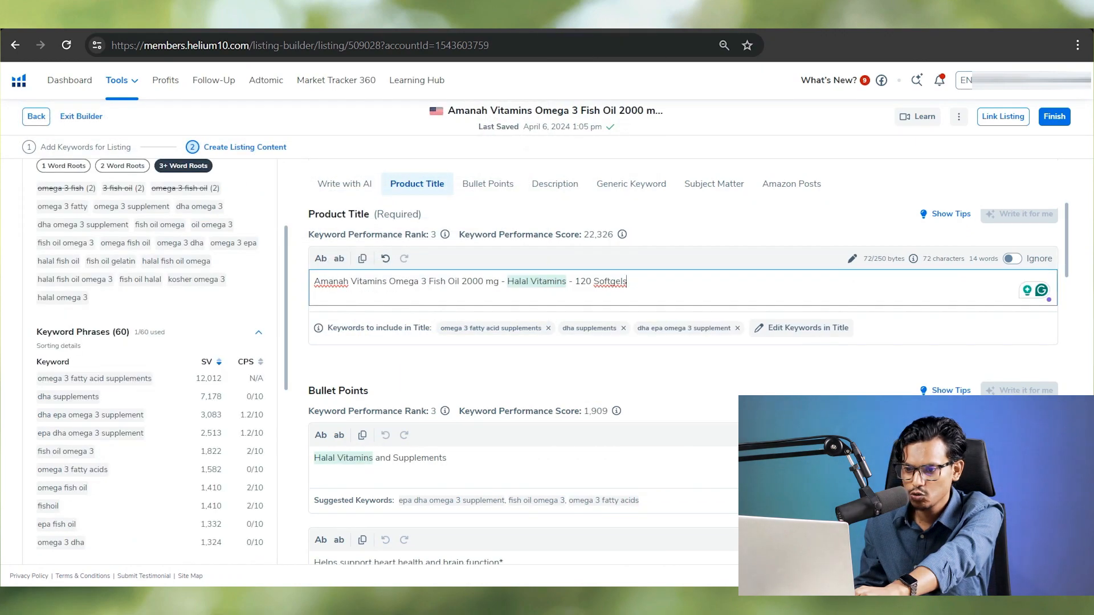
scroll(171, 285, "down", 10)
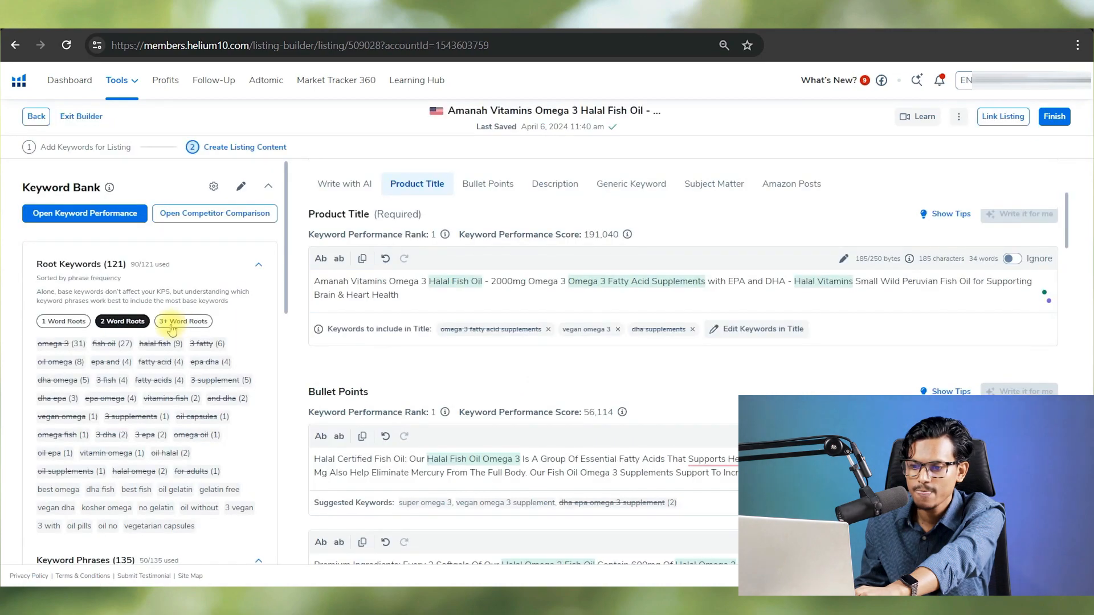
scroll(177, 322, "down", 4)
scroll(159, 322, "down", 10)
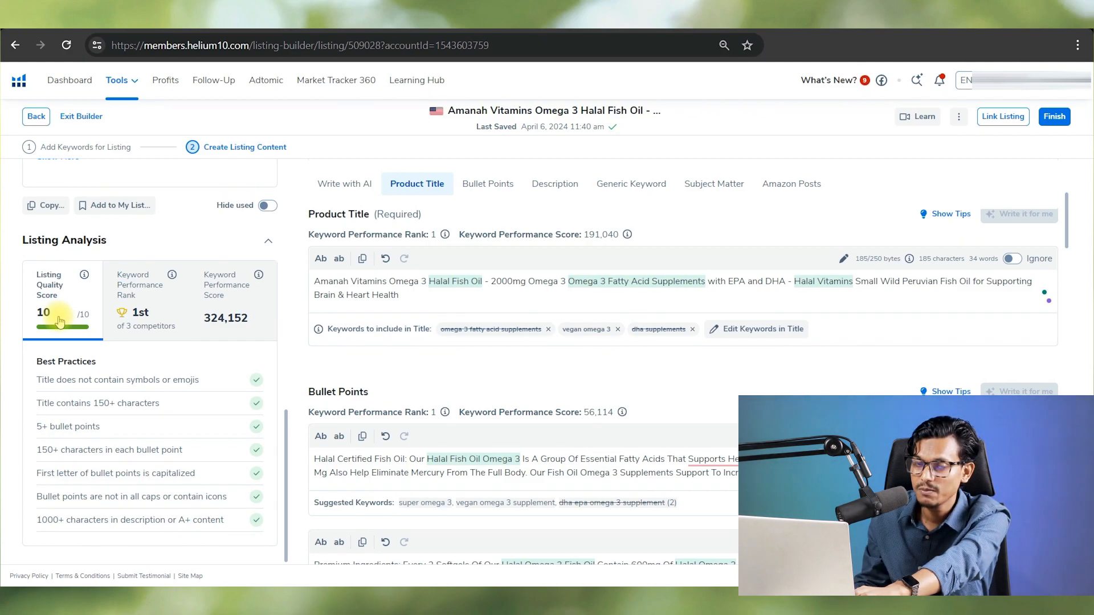
left_click(165, 323)
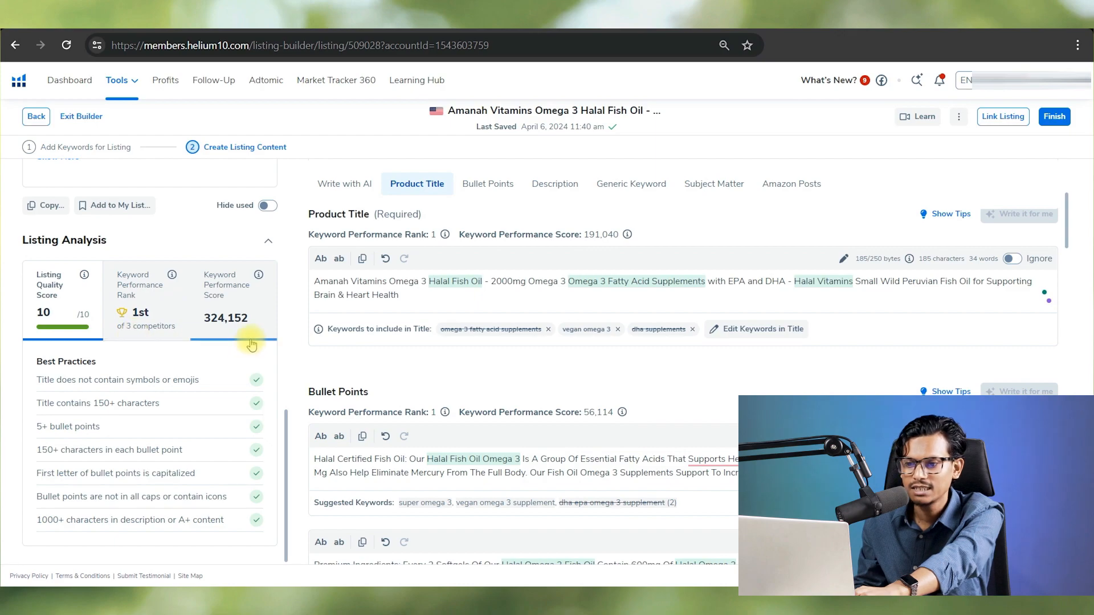
left_click(147, 313)
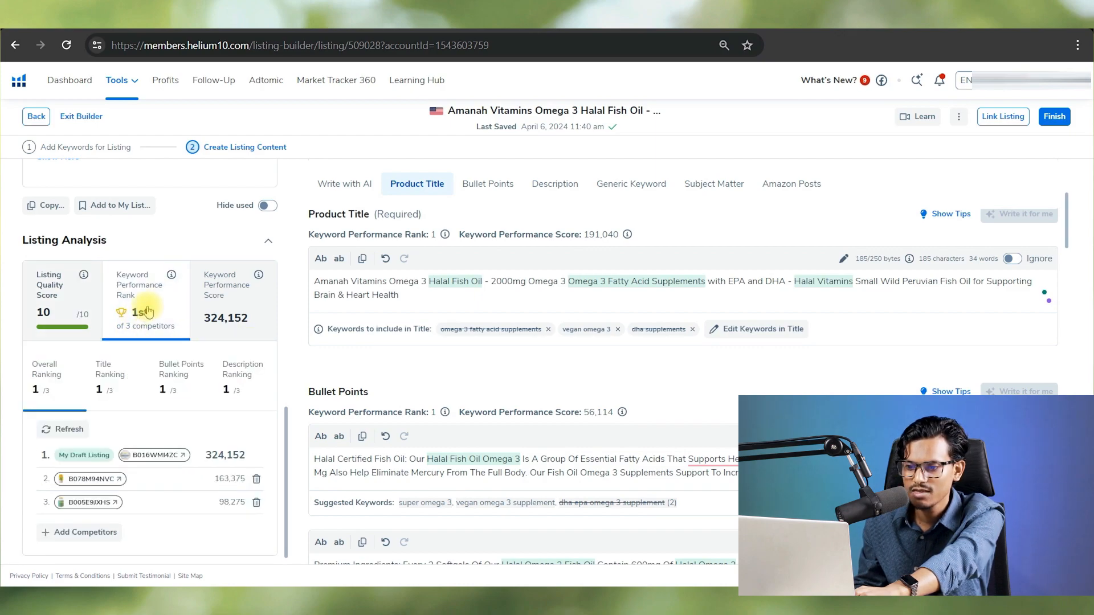
scroll(141, 303, "down", 1)
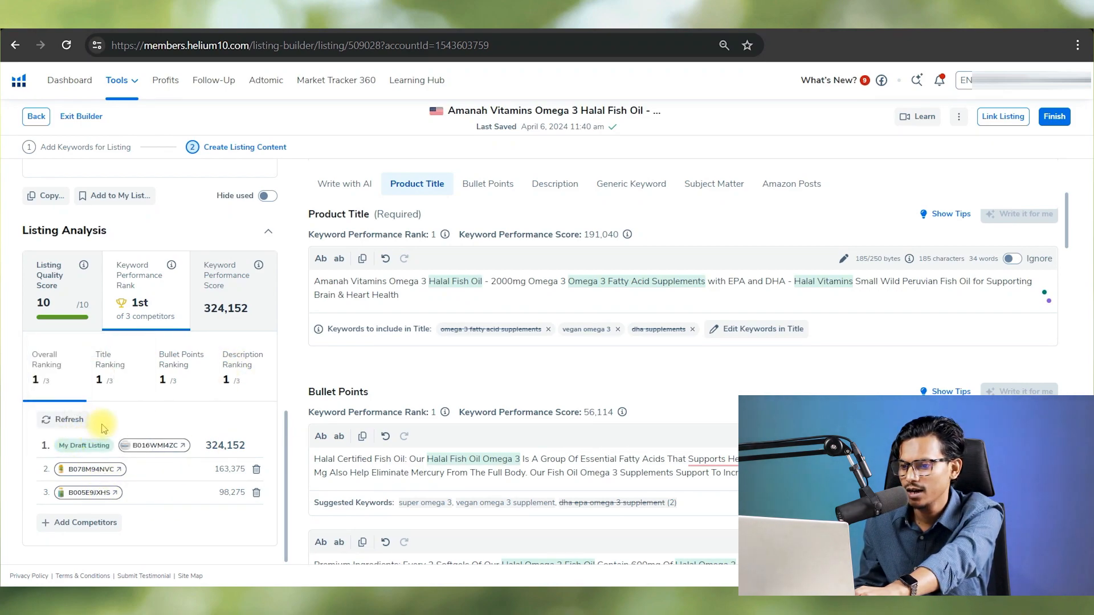
left_click(161, 388)
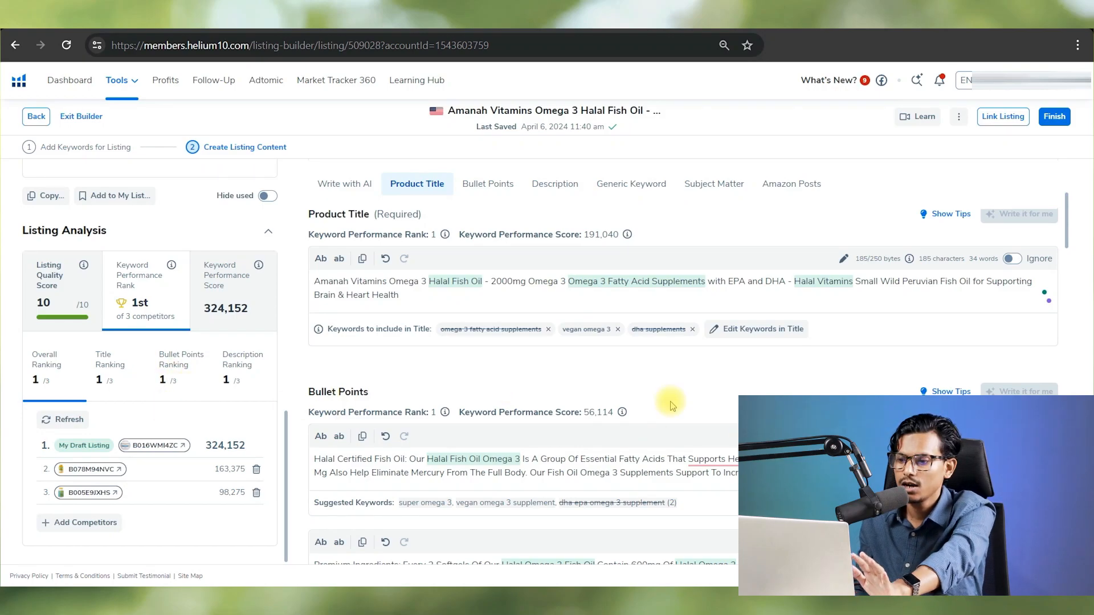
Read through the optimized listing's bullet points, generic keywords and subject matter entries
scroll(606, 366, "down", 3)
scroll(603, 364, "down", 10)
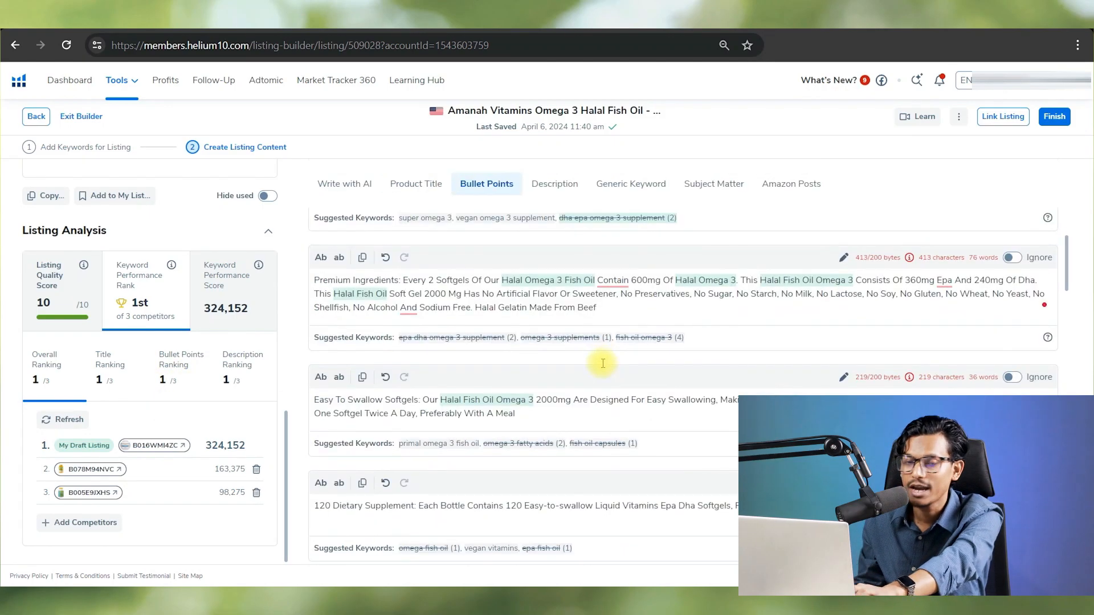
scroll(598, 357, "down", 5)
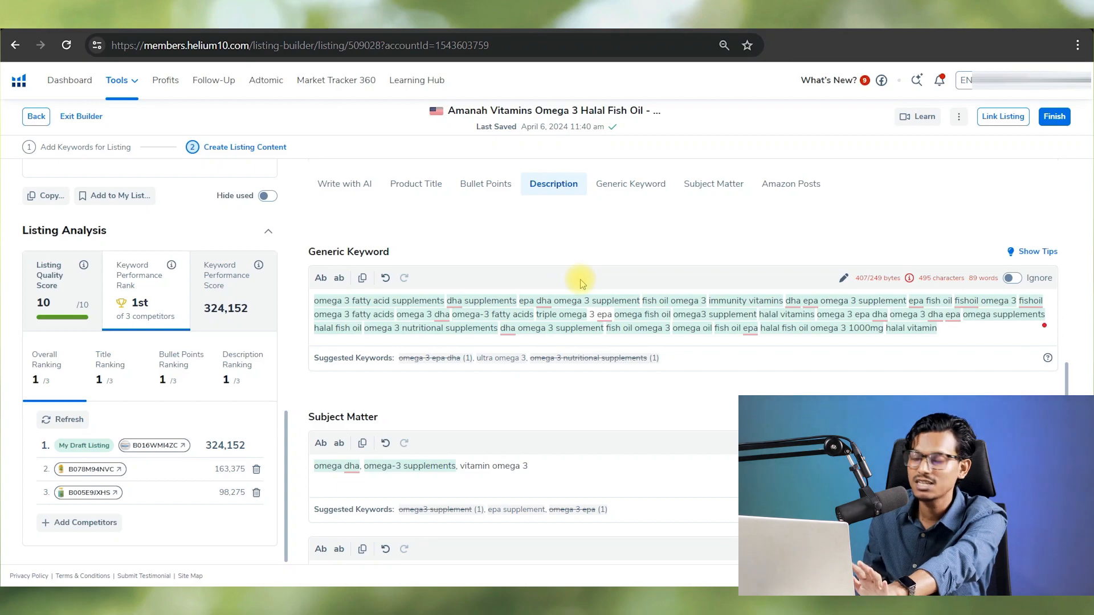
scroll(564, 279, "down", 3)
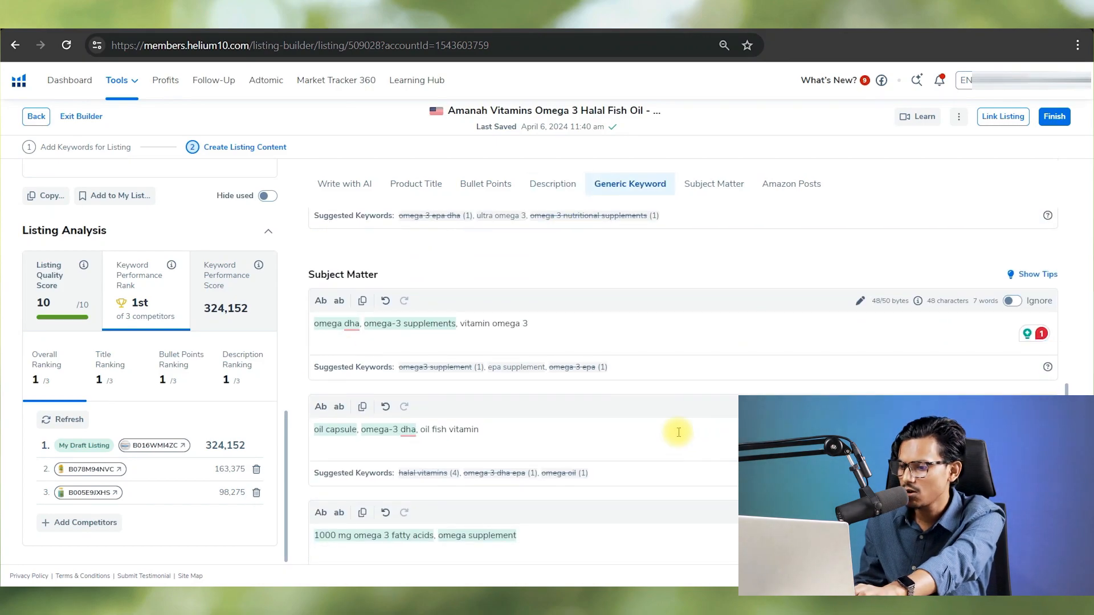
scroll(676, 432, "down", 3)
scroll(655, 437, "up", 15)
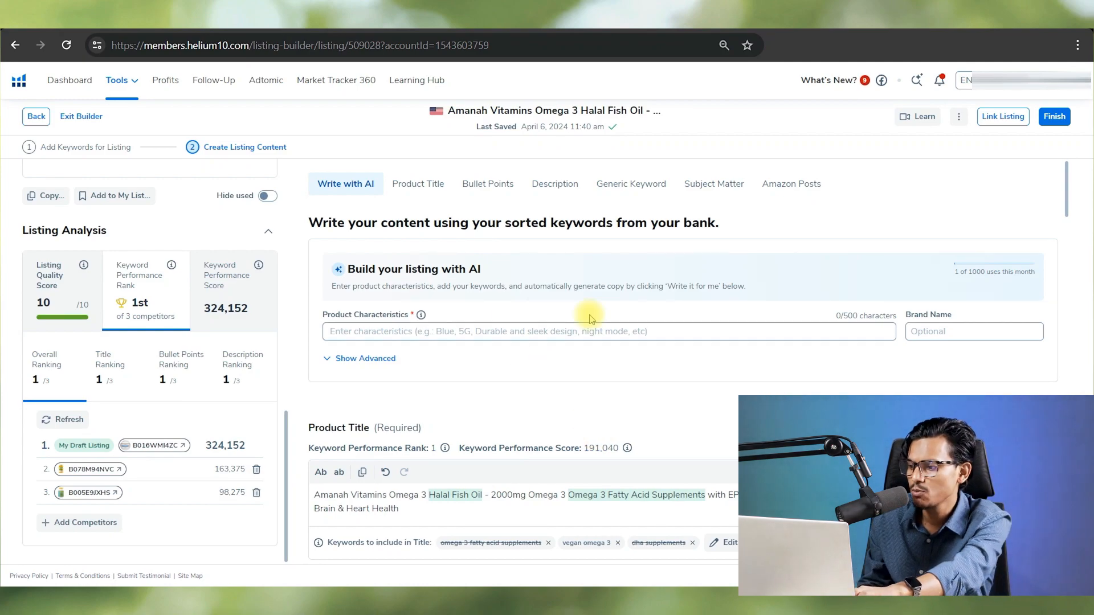
Switch to the Fish Oil sheet in Google Sheets and check the Title copy against its Max Bytes limit
scroll(589, 311, "down", 3)
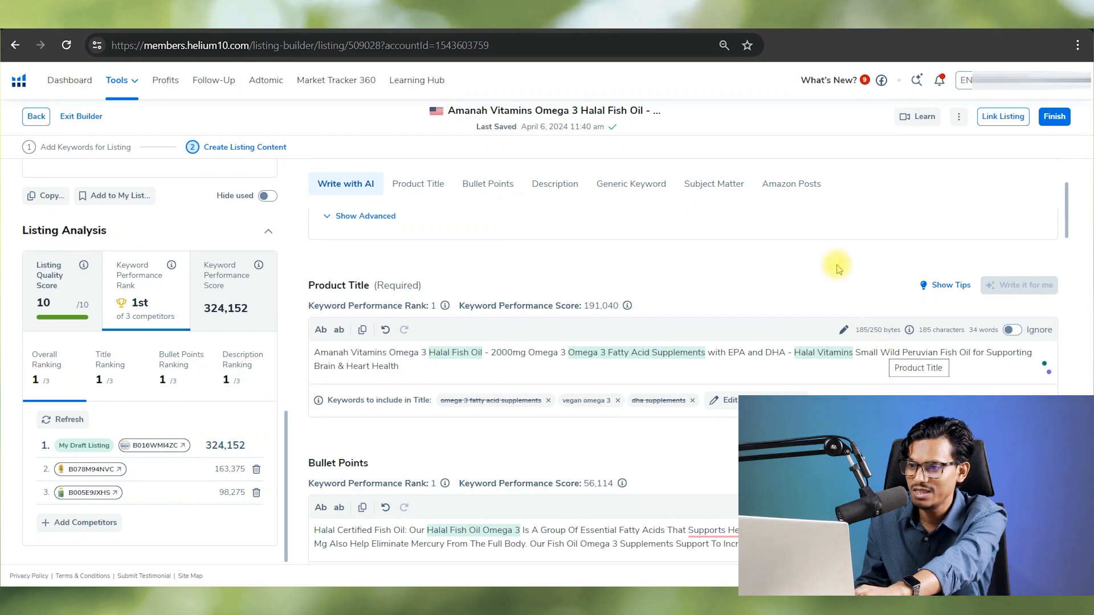
left_click(764, 17)
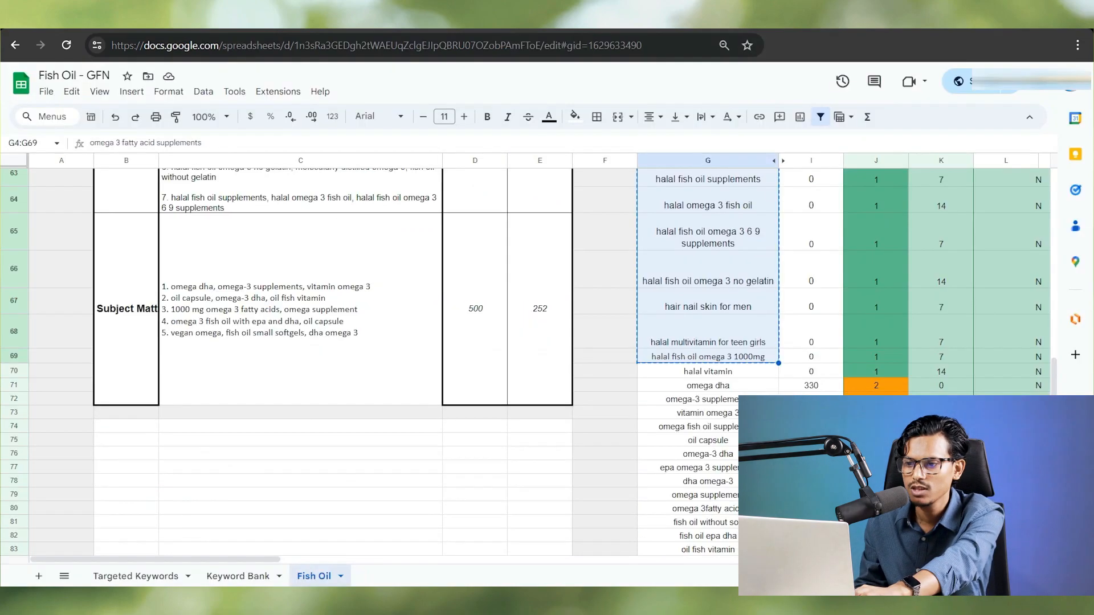
scroll(381, 263, "up", 9)
scroll(388, 259, "up", 5)
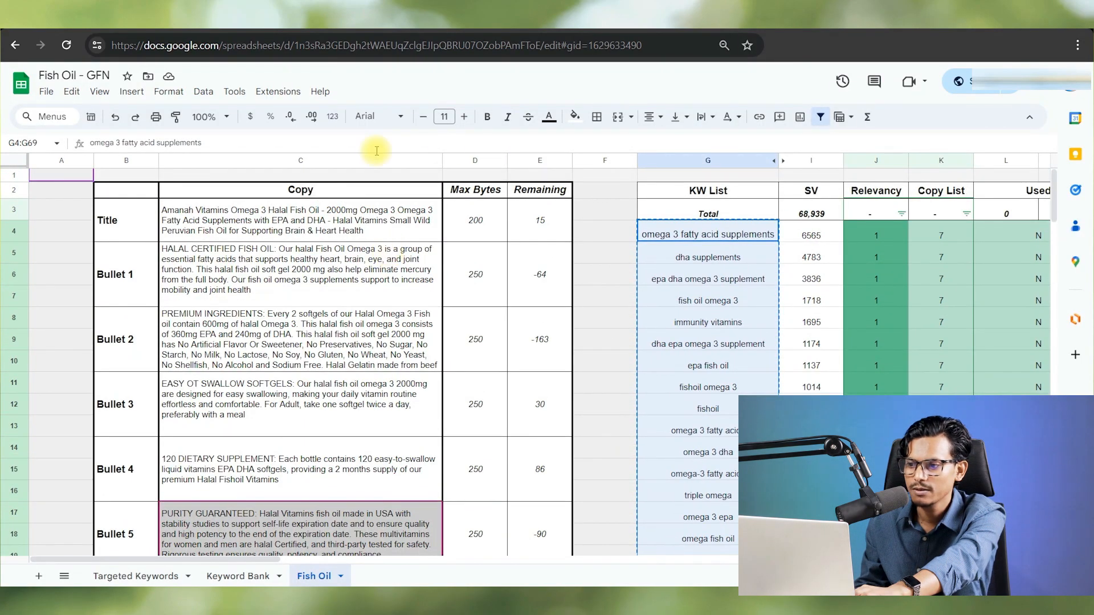
left_click(471, 228)
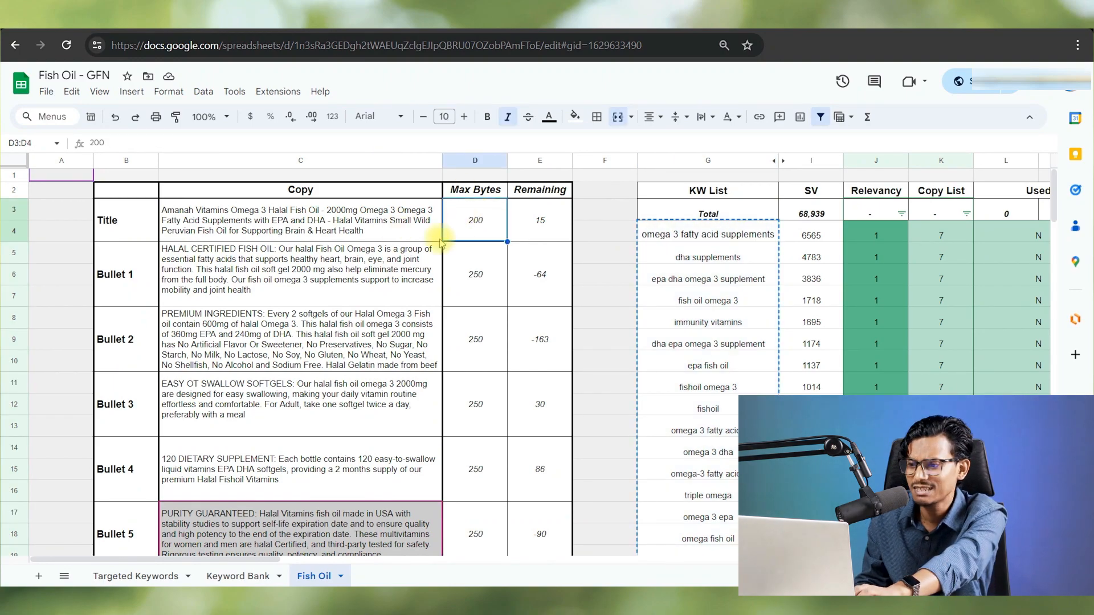
left_click(225, 215)
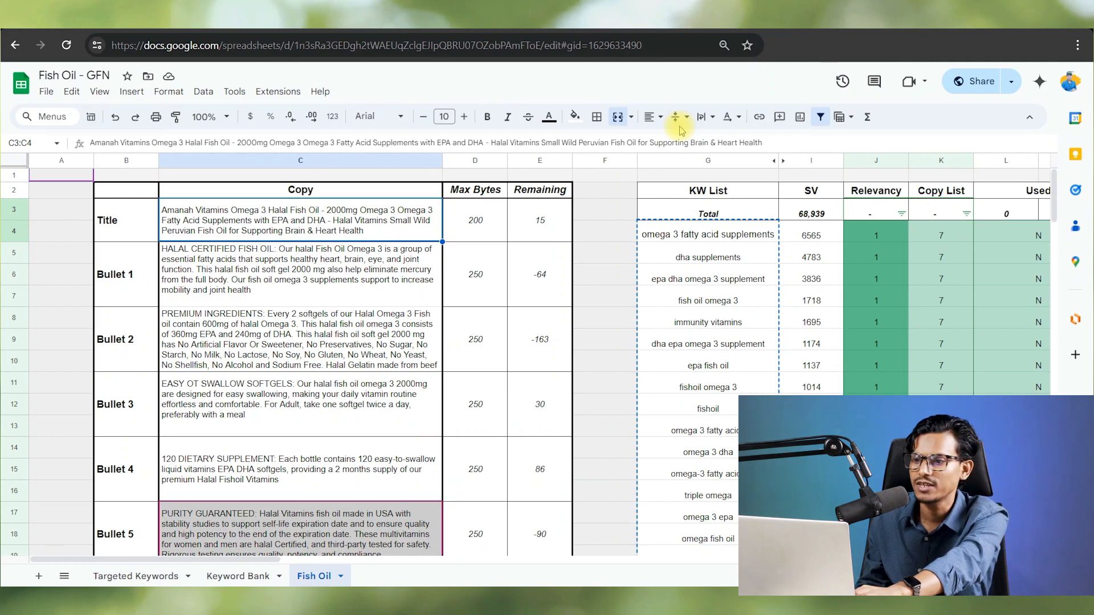
Switch to the Noor Vitamins fish oil page on Amazon and look through its product images and video preview
left_click(604, 20)
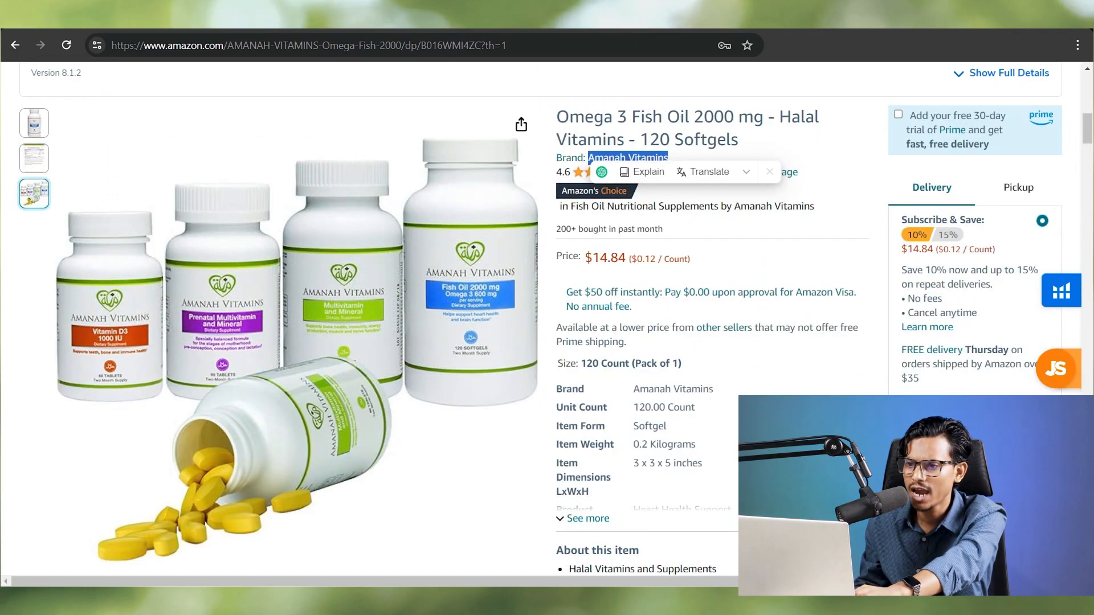
left_click(365, 20)
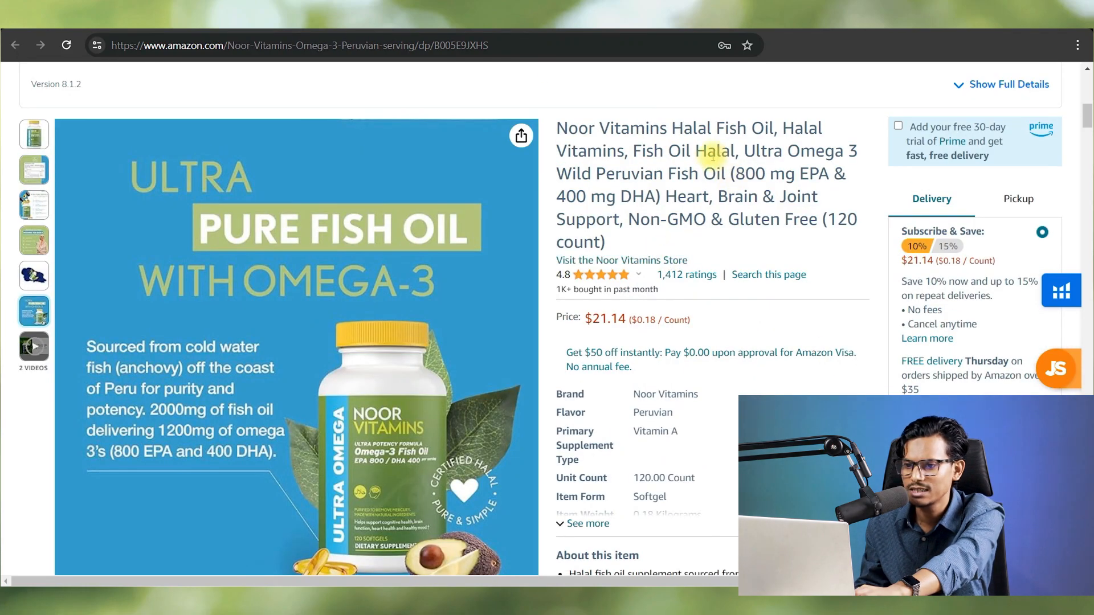
mouse_move(39, 170)
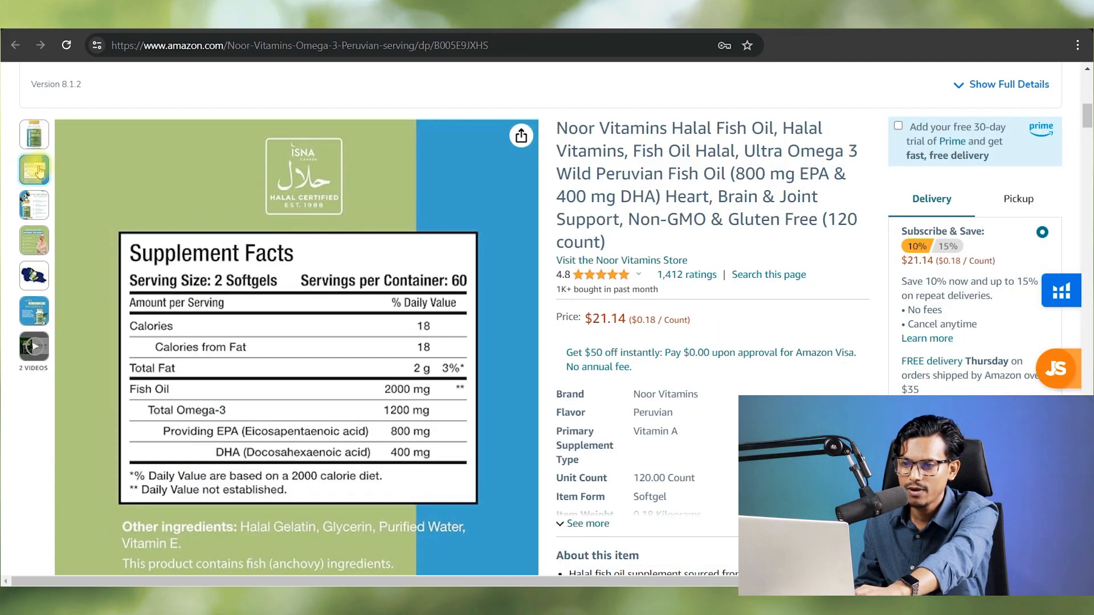
mouse_move(40, 237)
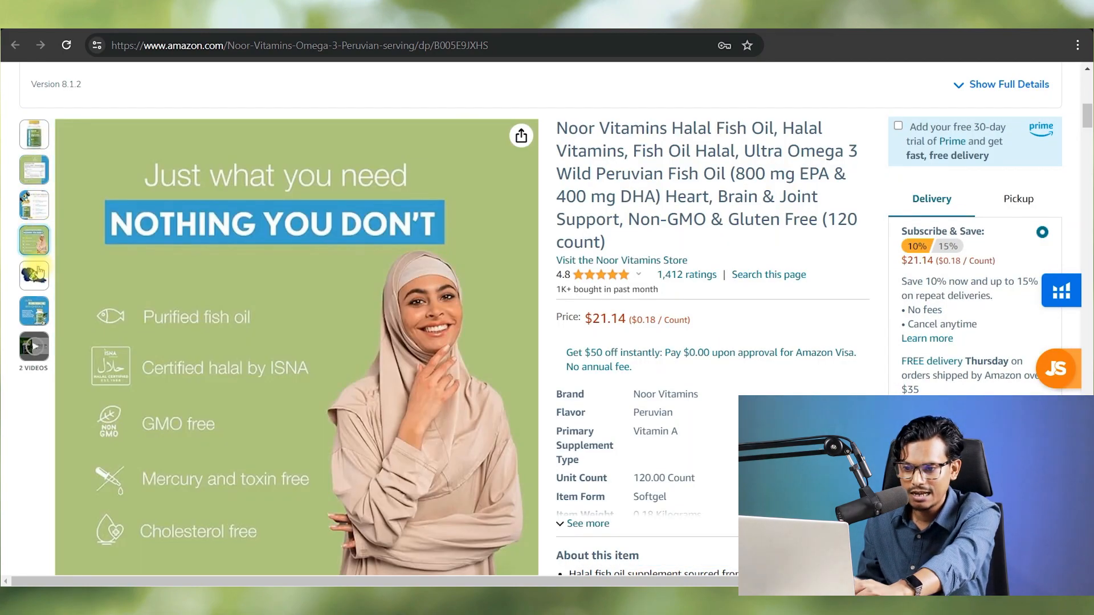
mouse_move(38, 272)
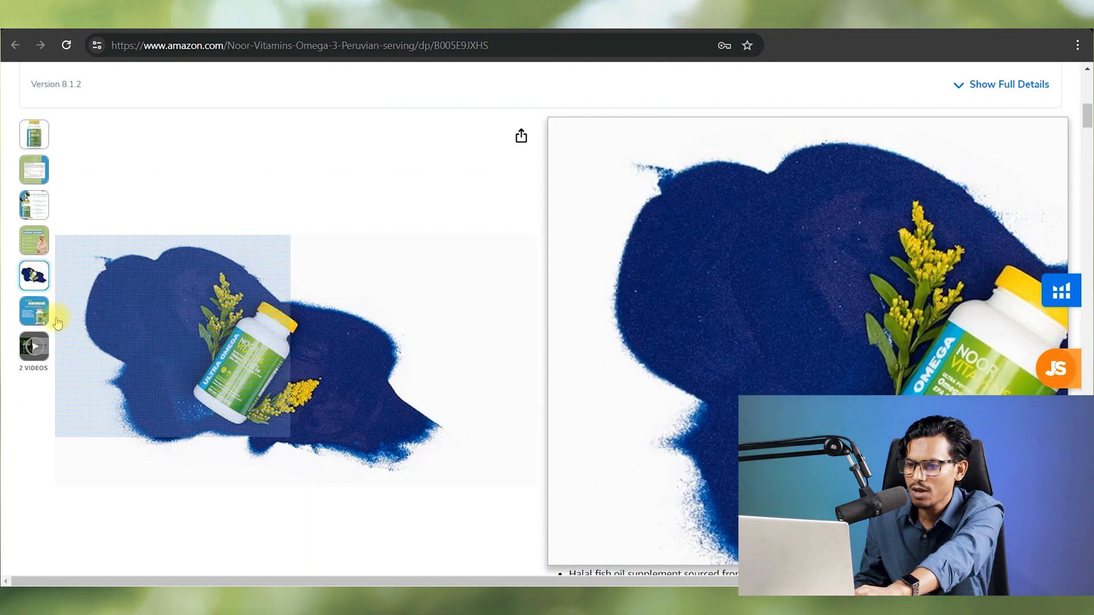
mouse_move(34, 346)
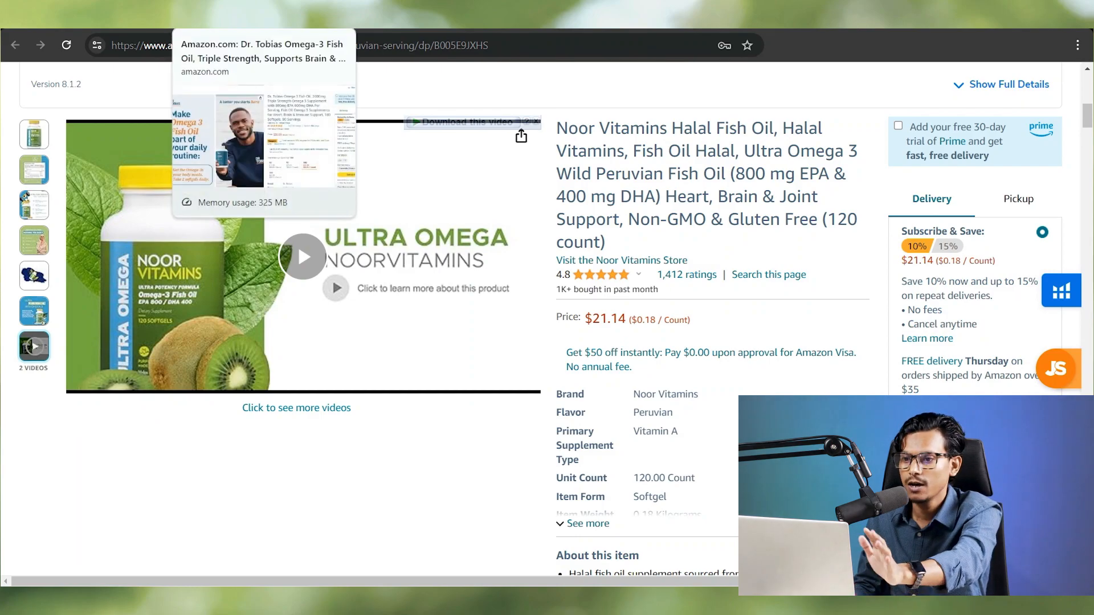
Look through the product images on the Dr. Tobias and Sports Research fish oil pages, including the Sports Research Supplement Facts
left_click(227, 18)
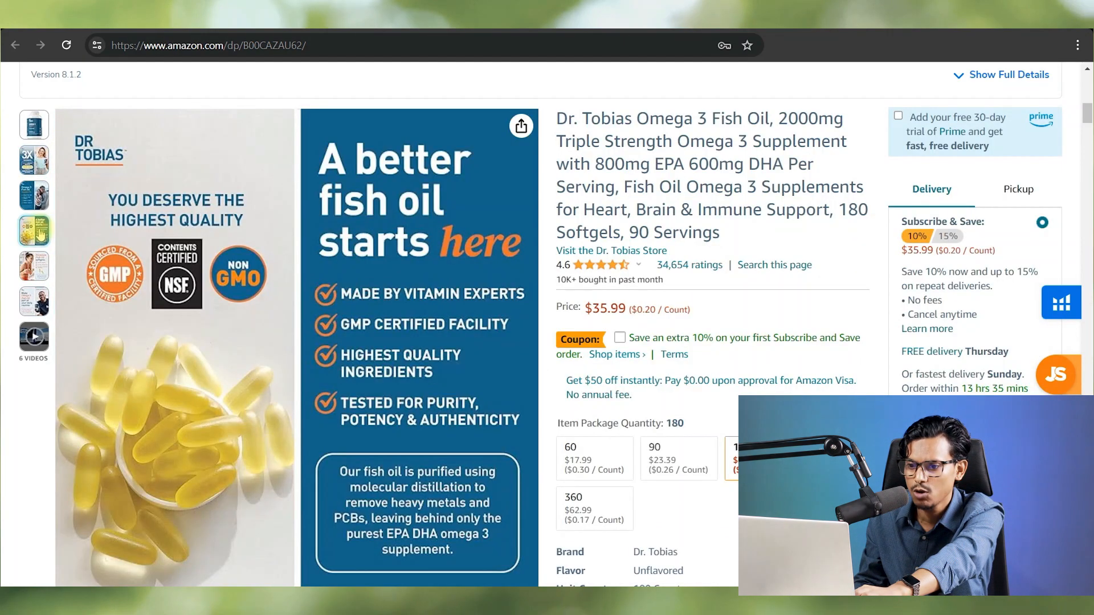
mouse_move(34, 301)
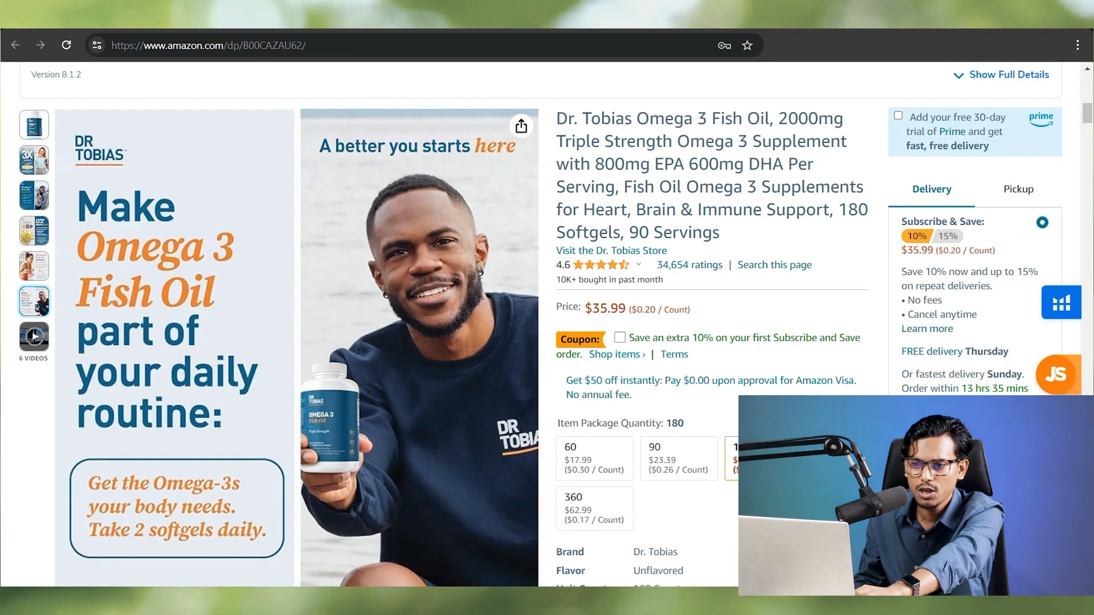
left_click(214, 18)
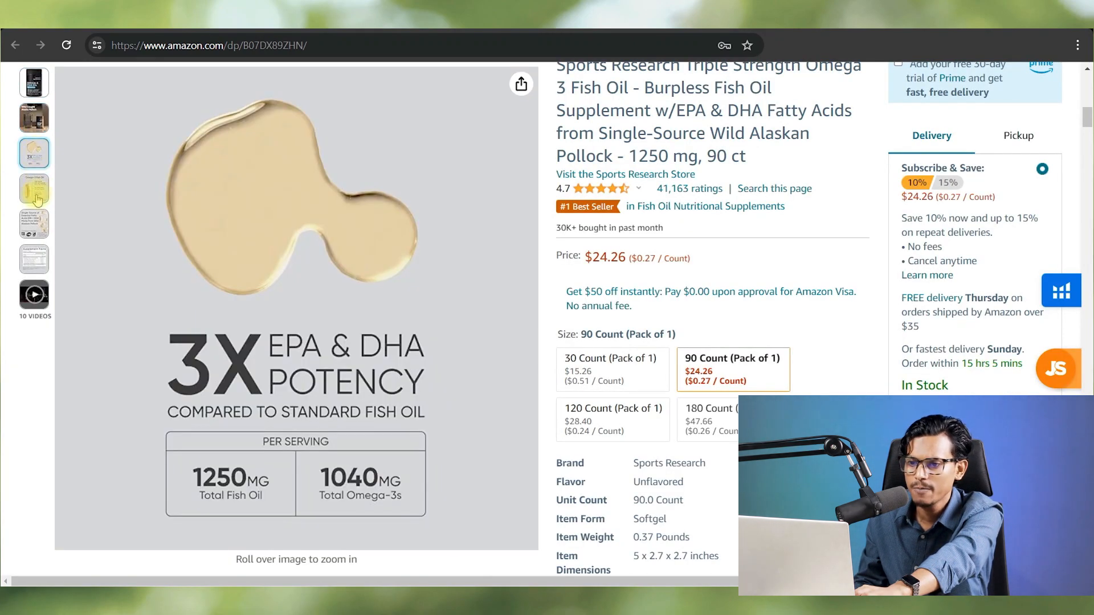
mouse_move(38, 201)
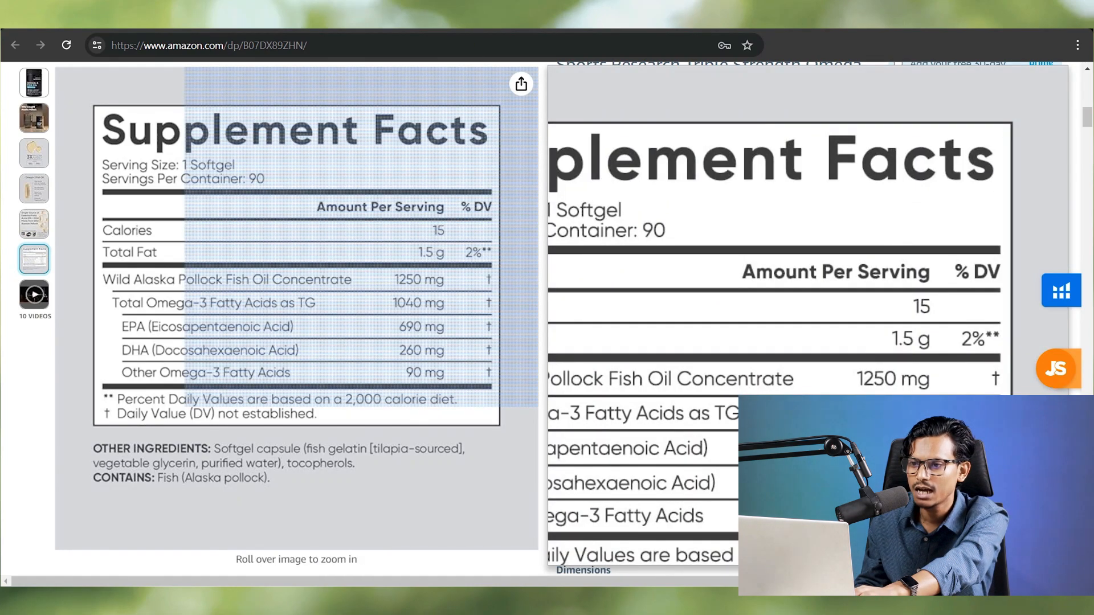
Examine the Sports Research page's From the brand section and the illustrated Product Description
scroll(689, 399, "down", 20)
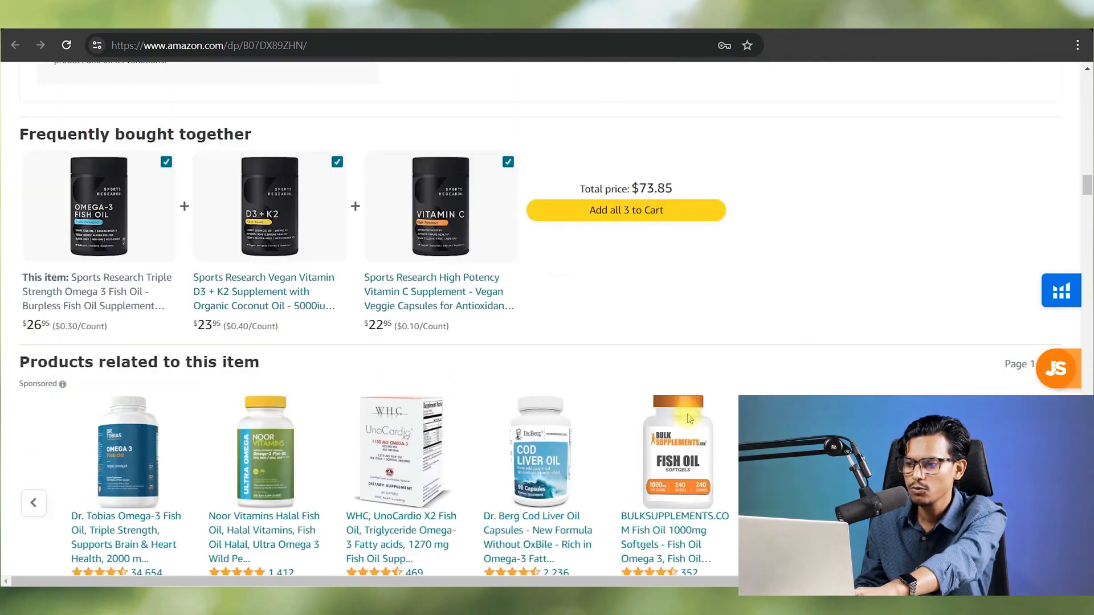
scroll(691, 419, "up", 2)
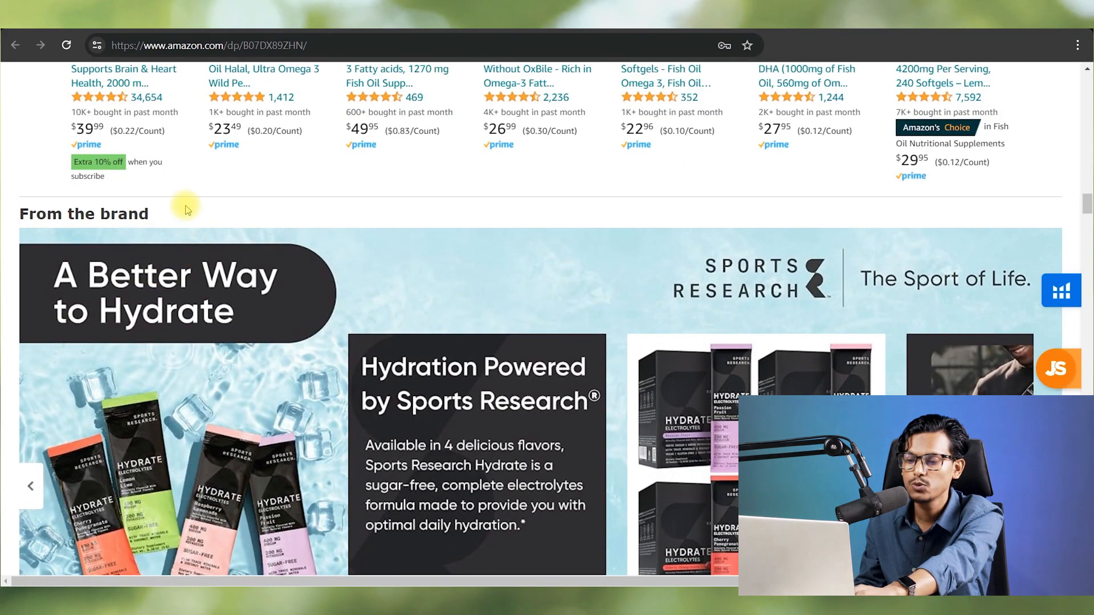
scroll(188, 211, "down", 1)
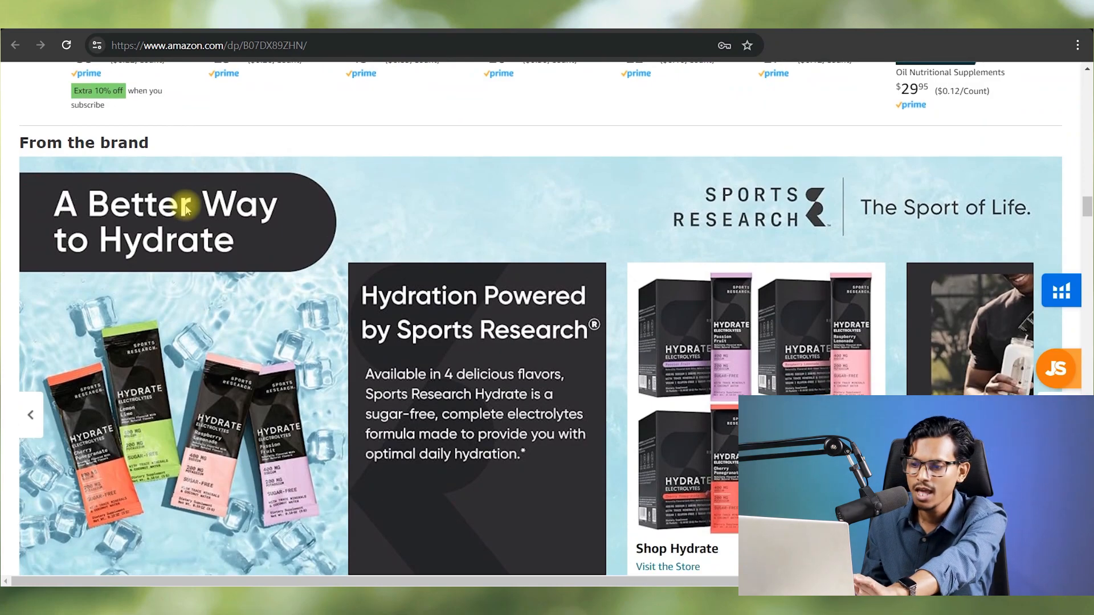
scroll(301, 227, "down", 8)
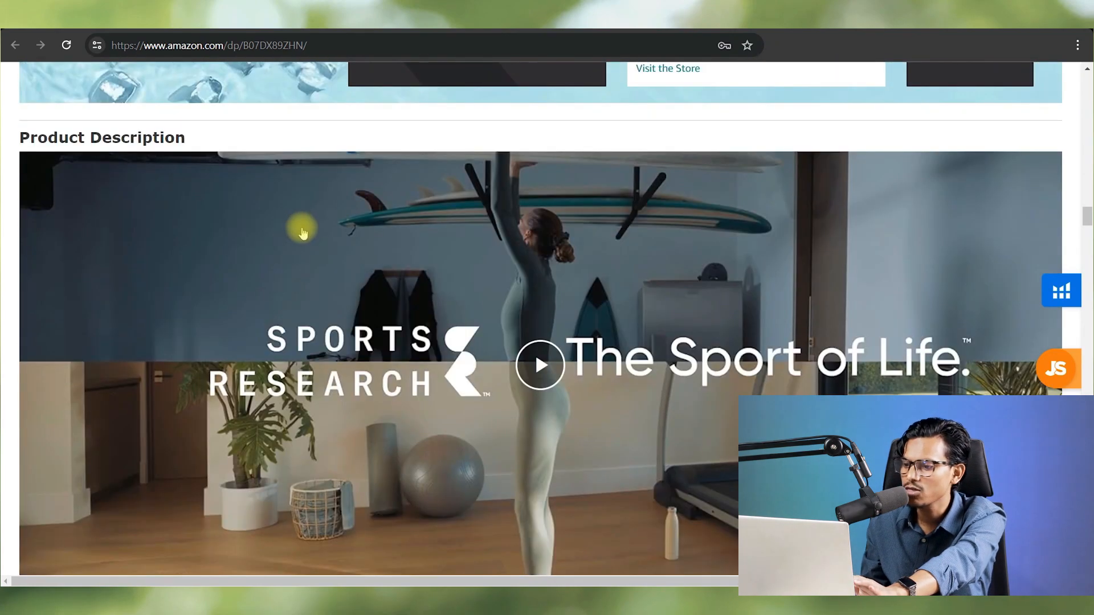
scroll(301, 231, "down", 15)
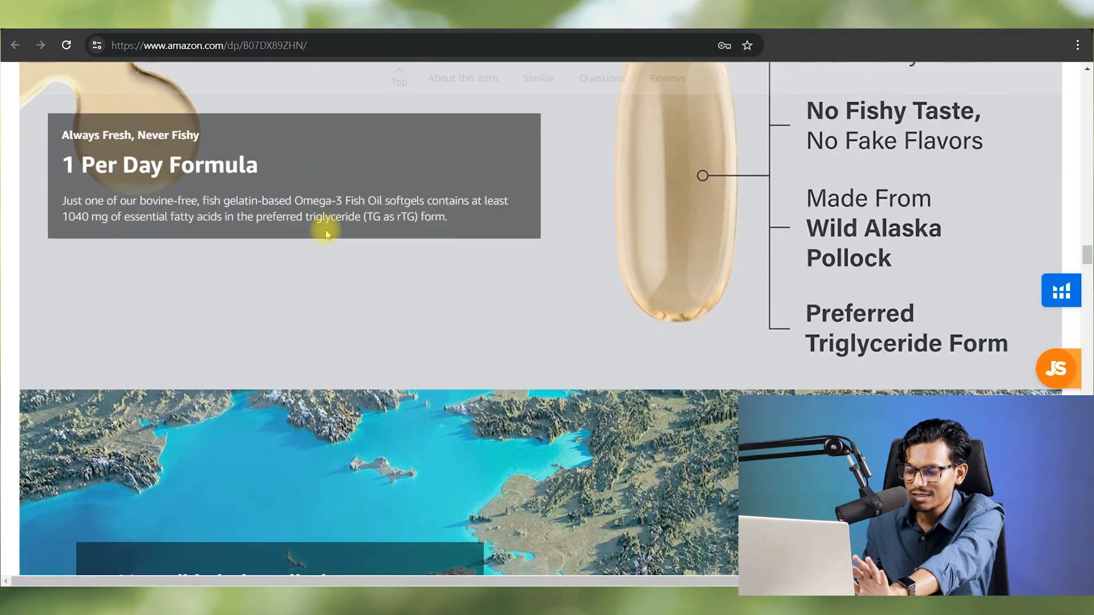
scroll(327, 231, "down", 8)
scroll(332, 230, "up", 1)
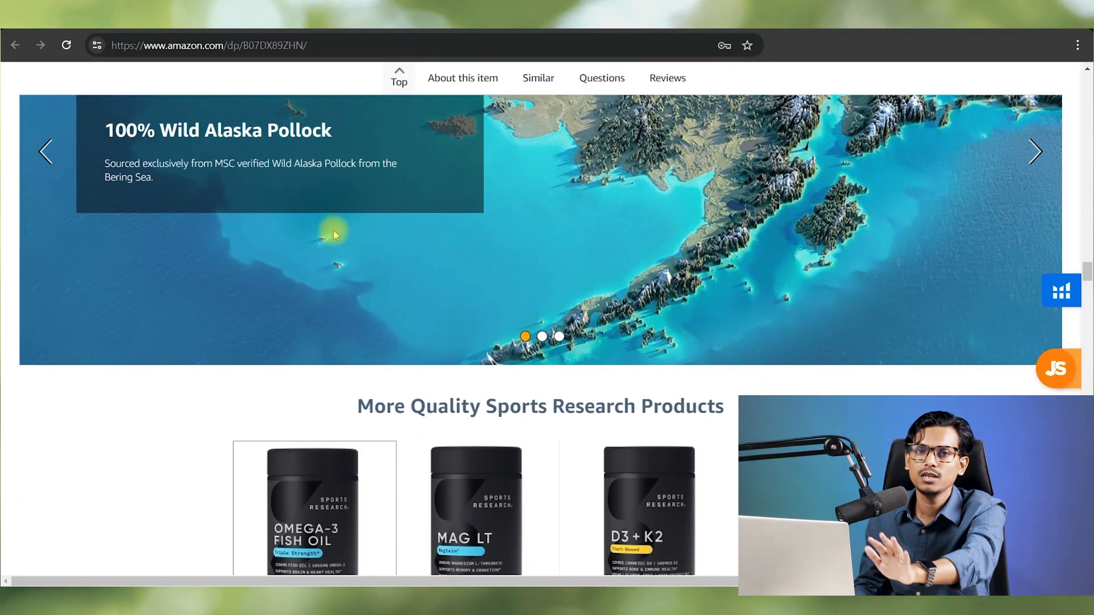